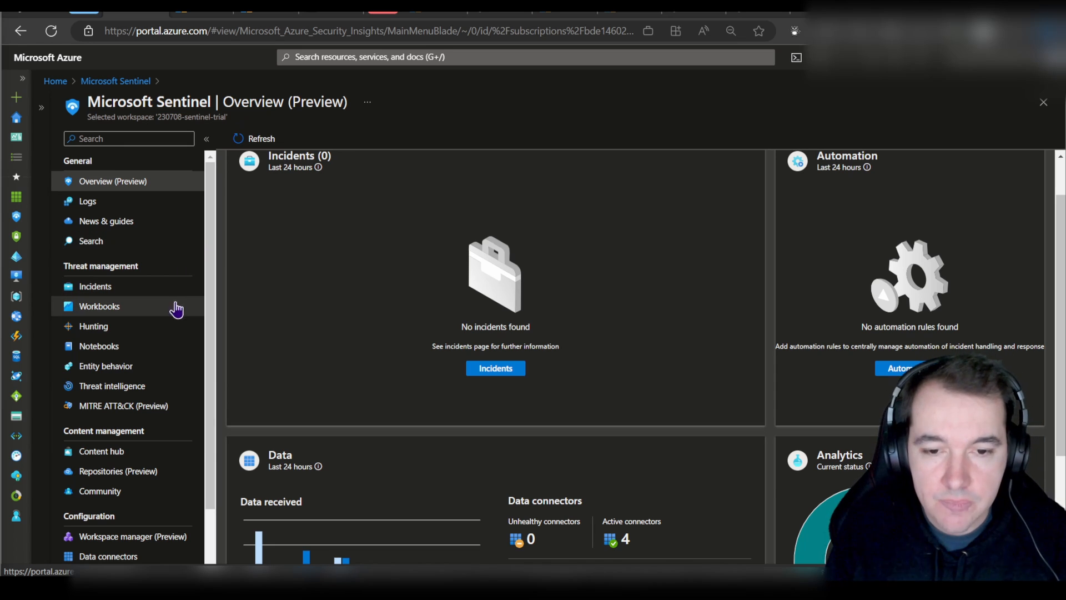
- Open the Content hub and search its content for "threat int"
{"action": "scroll", "coordinate": [143, 350], "scroll_direction": "down", "scroll_amount": 1}
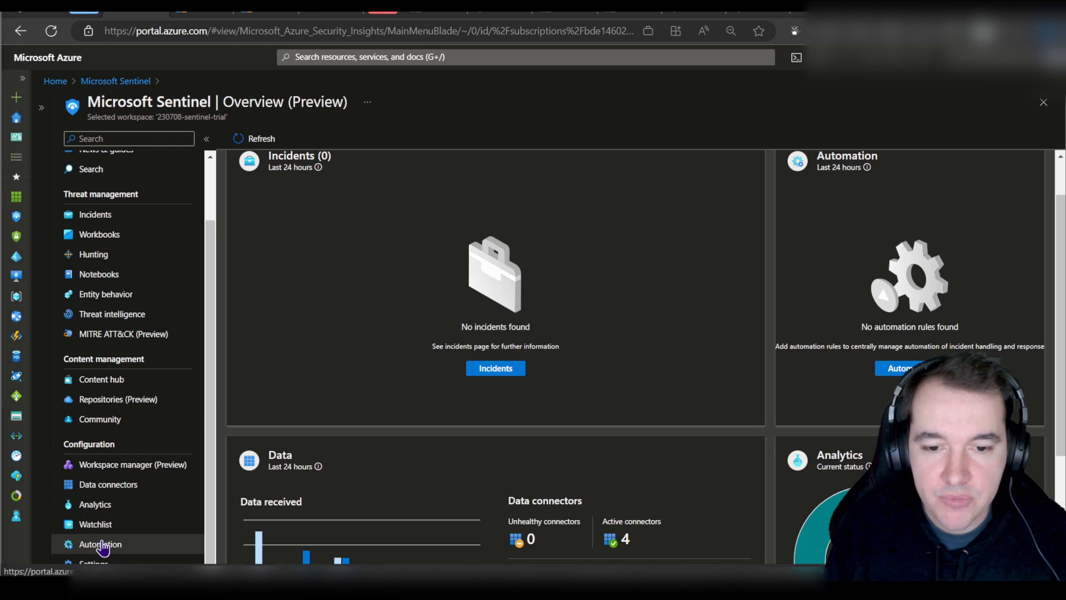
{"action": "left_click", "coordinate": [103, 383]}
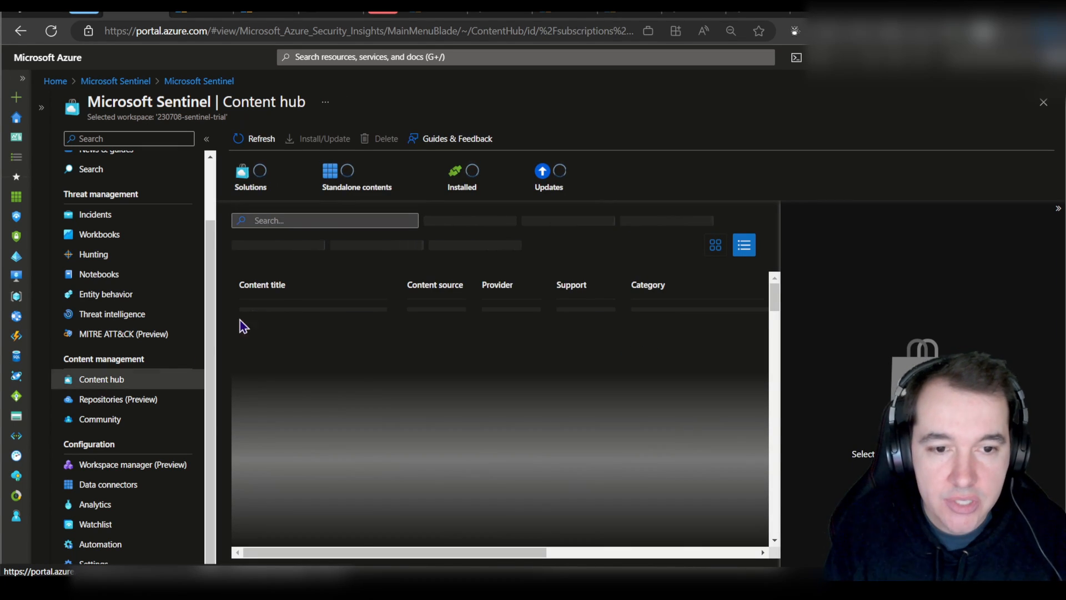
{"action": "left_click", "coordinate": [288, 221]}
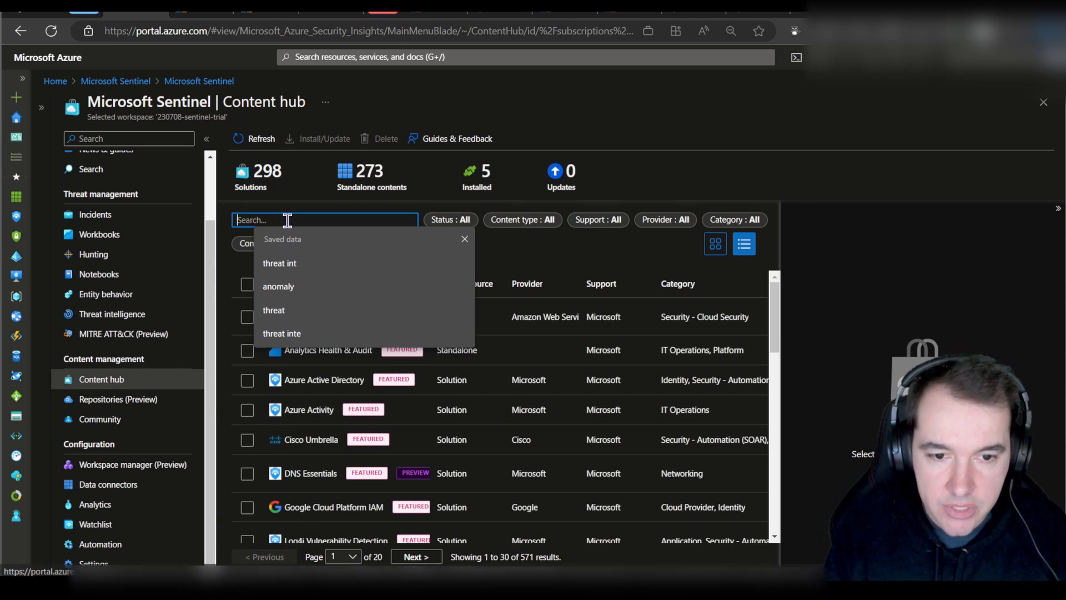
{"action": "type", "text": "threat"}
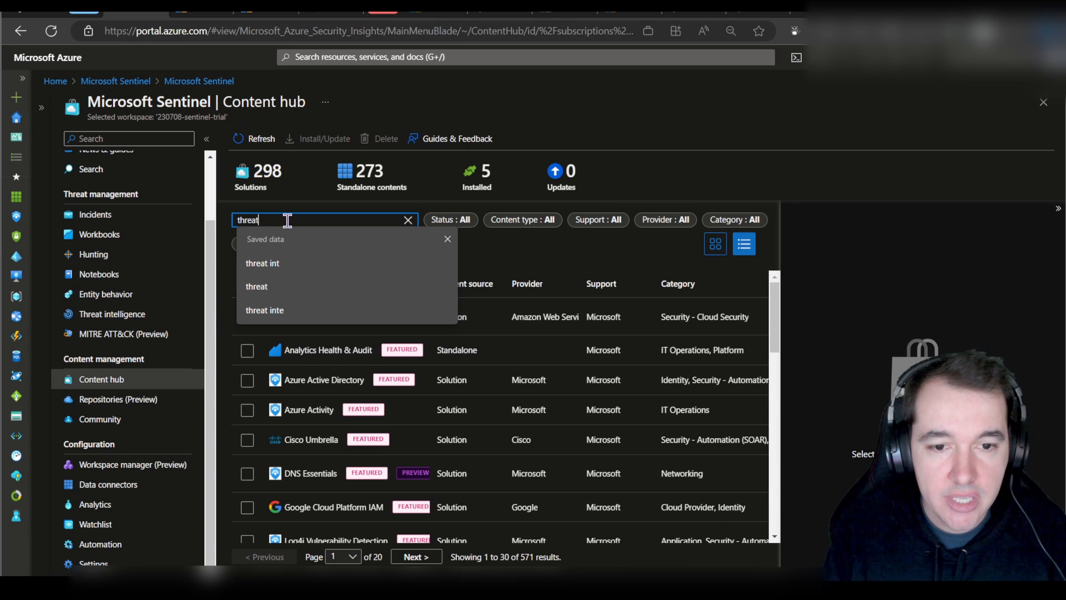
{"action": "left_click", "coordinate": [296, 263]}
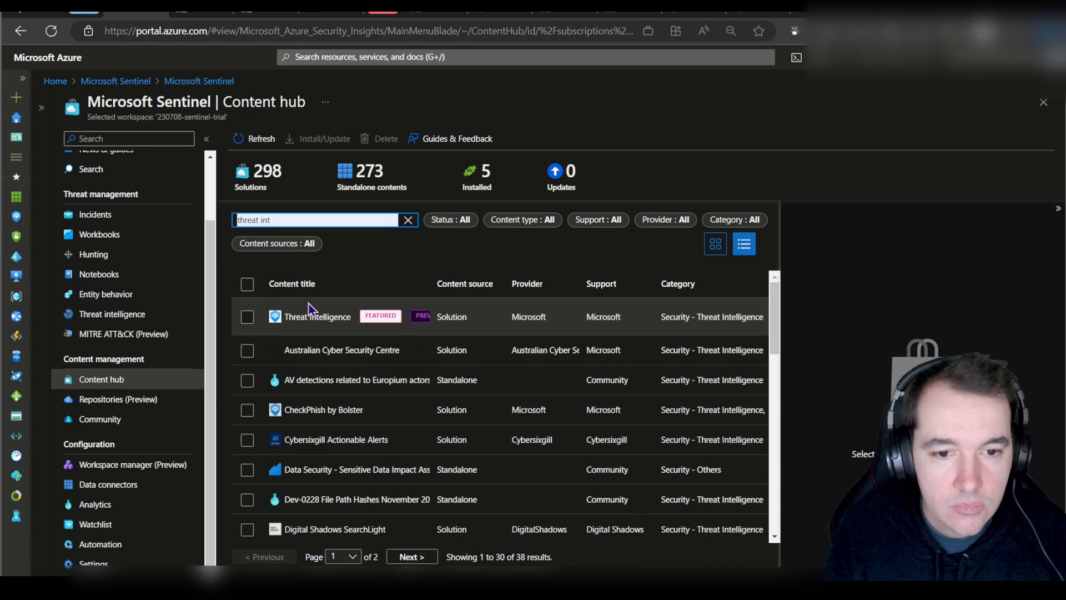
- Install the Microsoft Threat Intelligence solution and open its management page
{"action": "left_click", "coordinate": [305, 318]}
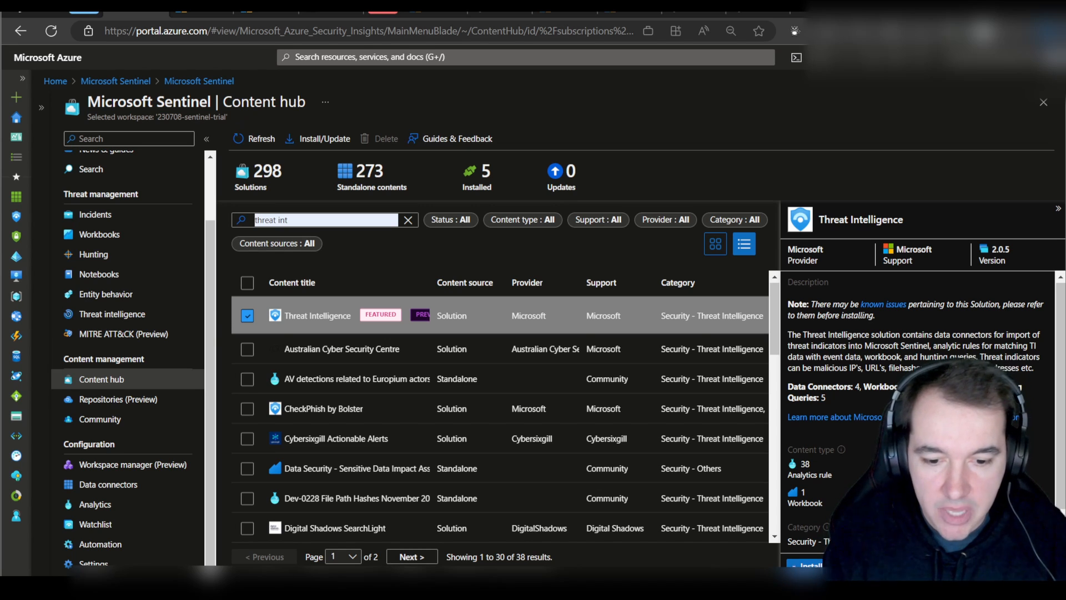
{"action": "left_click", "coordinate": [808, 565]}
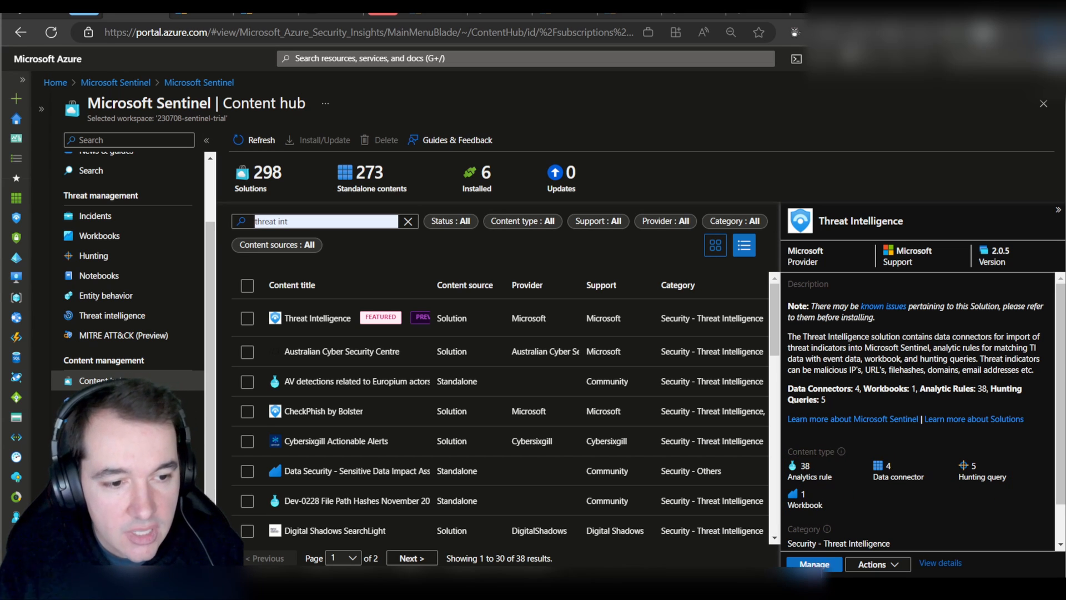
{"action": "left_click", "coordinate": [814, 563]}
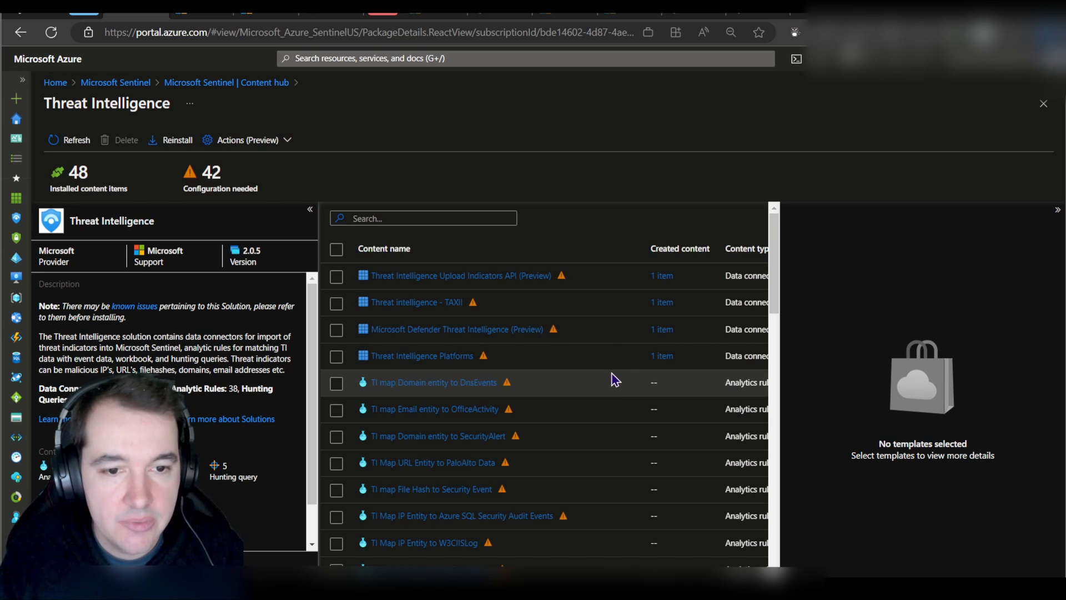
- Review the prerequisites and configuration instructions of the Threat Intelligence Upload Indicators API connector, then return to the solution's content list
{"action": "left_click", "coordinate": [336, 276]}
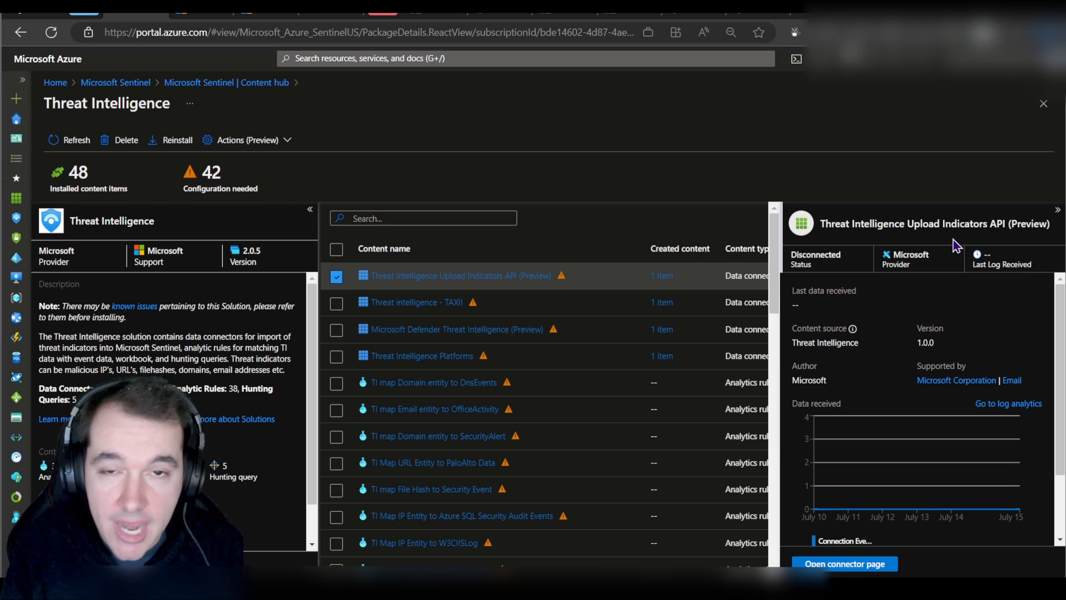
{"action": "left_click", "coordinate": [845, 564]}
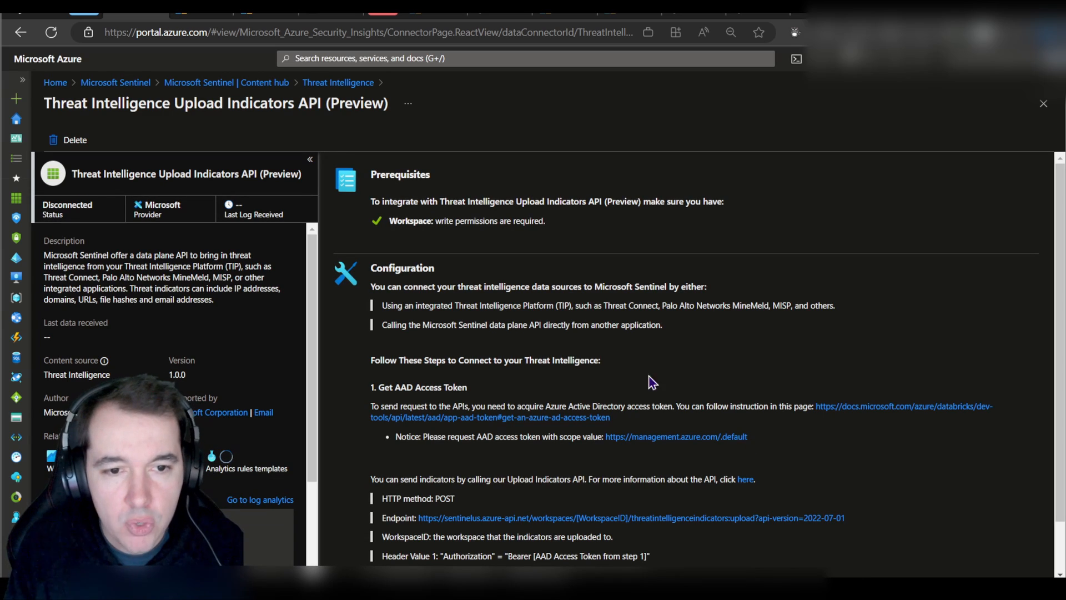
{"action": "scroll", "coordinate": [533, 323], "scroll_direction": "down", "scroll_amount": 1}
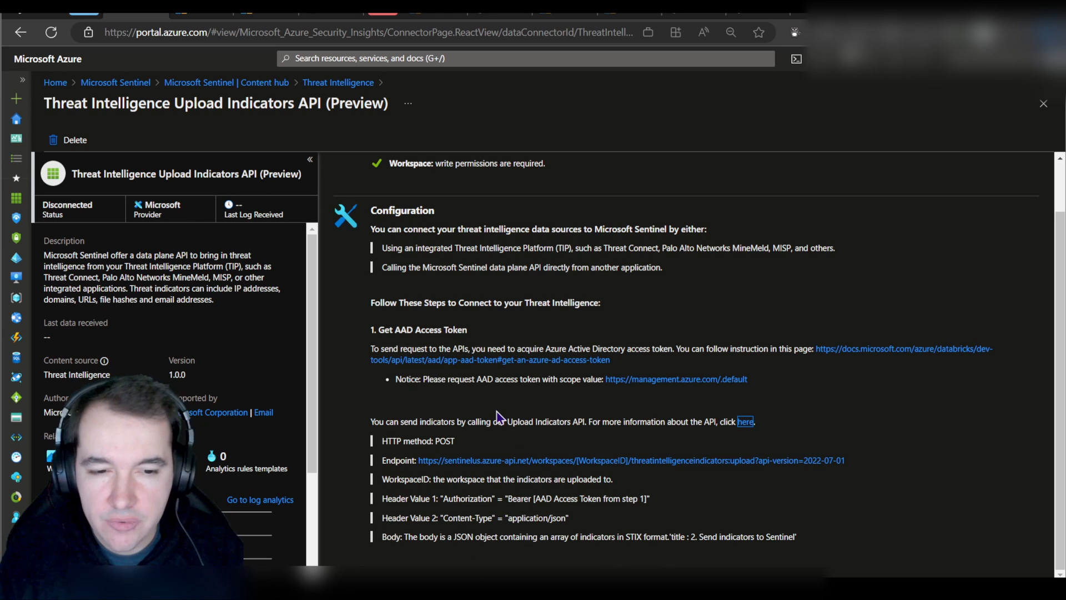
{"action": "left_click", "coordinate": [1043, 106]}
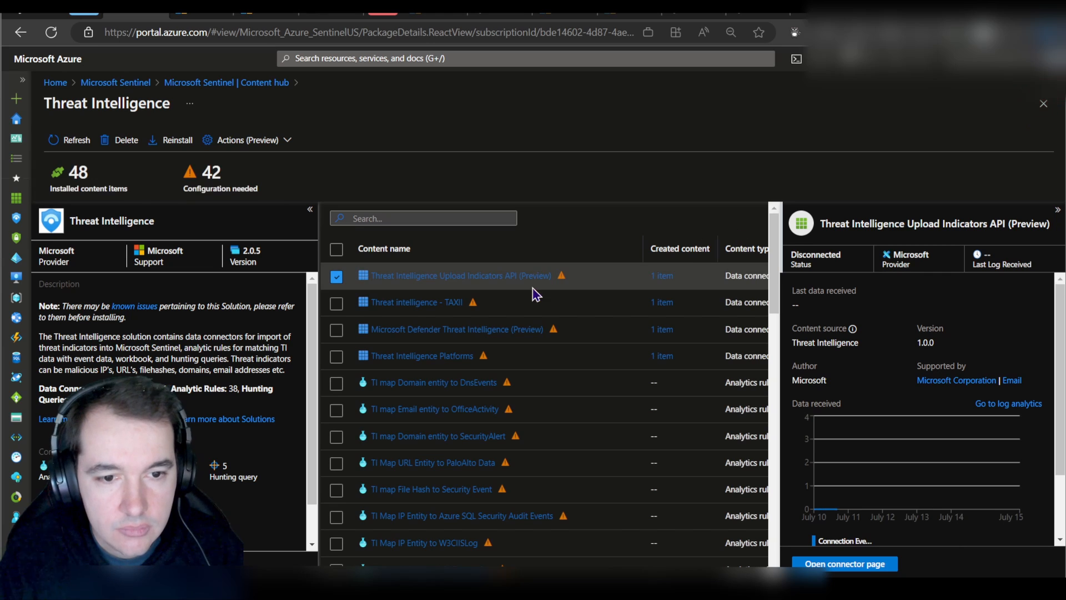
- Review the configuration requirements on the Threat intelligence - TAXII connector page and return to the solution's content list
{"action": "left_click", "coordinate": [336, 303]}
{"action": "left_click", "coordinate": [336, 276]}
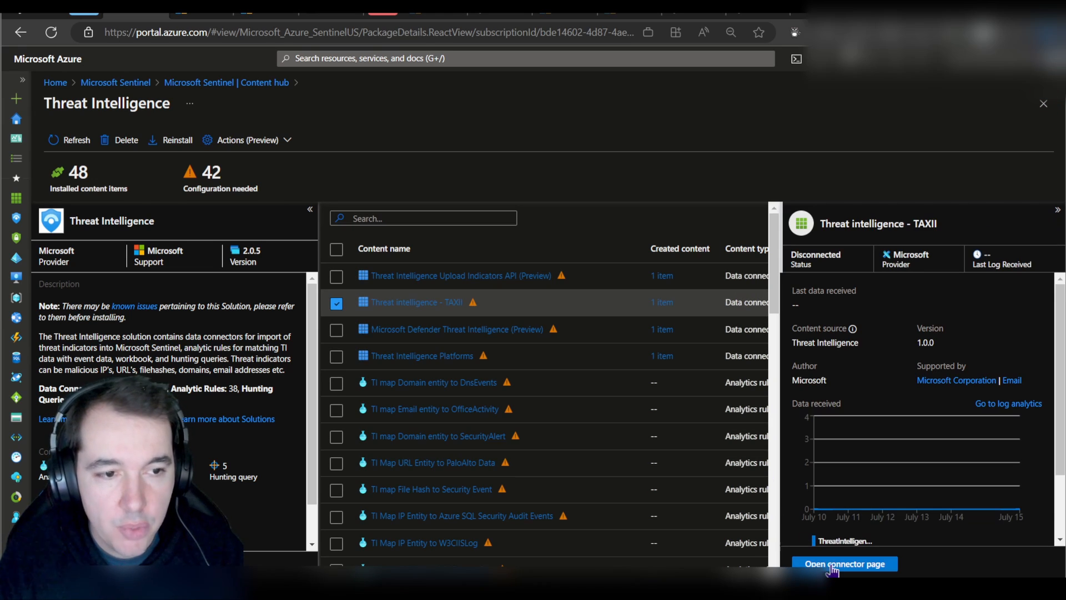
{"action": "left_click", "coordinate": [833, 564]}
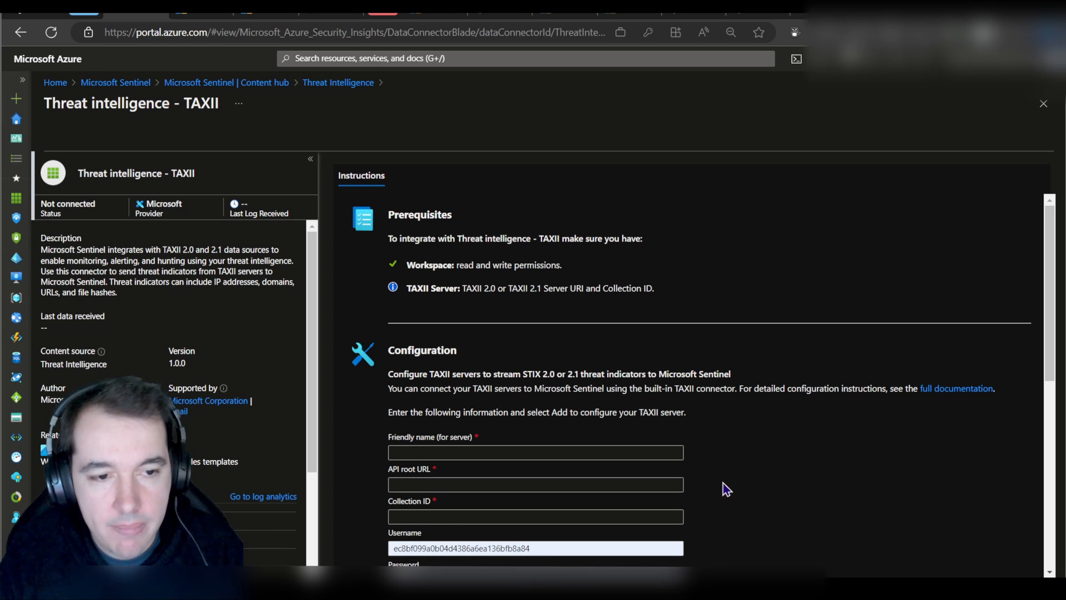
{"action": "left_click", "coordinate": [1043, 104]}
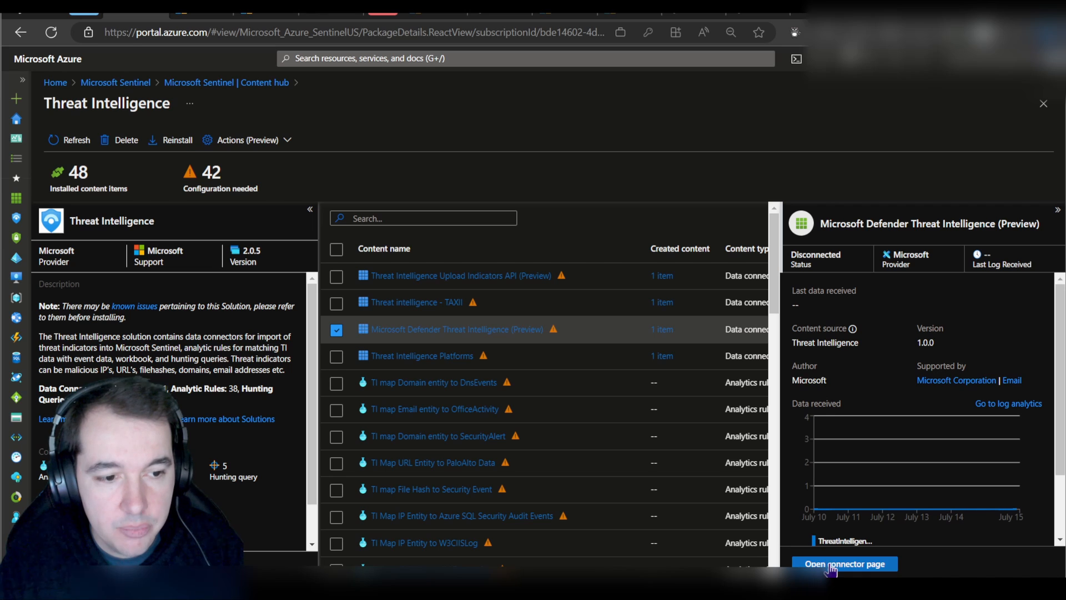
- Connect the Microsoft Defender Threat Intelligence data connector with all available indicators imported, and close its page
{"action": "left_click", "coordinate": [832, 565]}
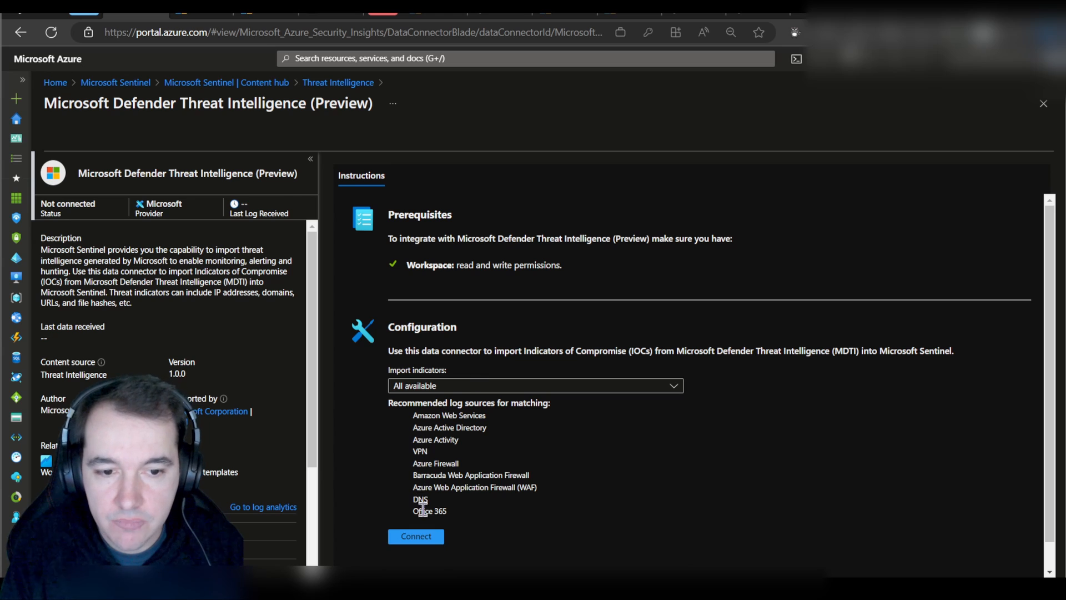
{"action": "left_click_drag", "start_coordinate": [413, 416], "coordinate": [459, 517]}
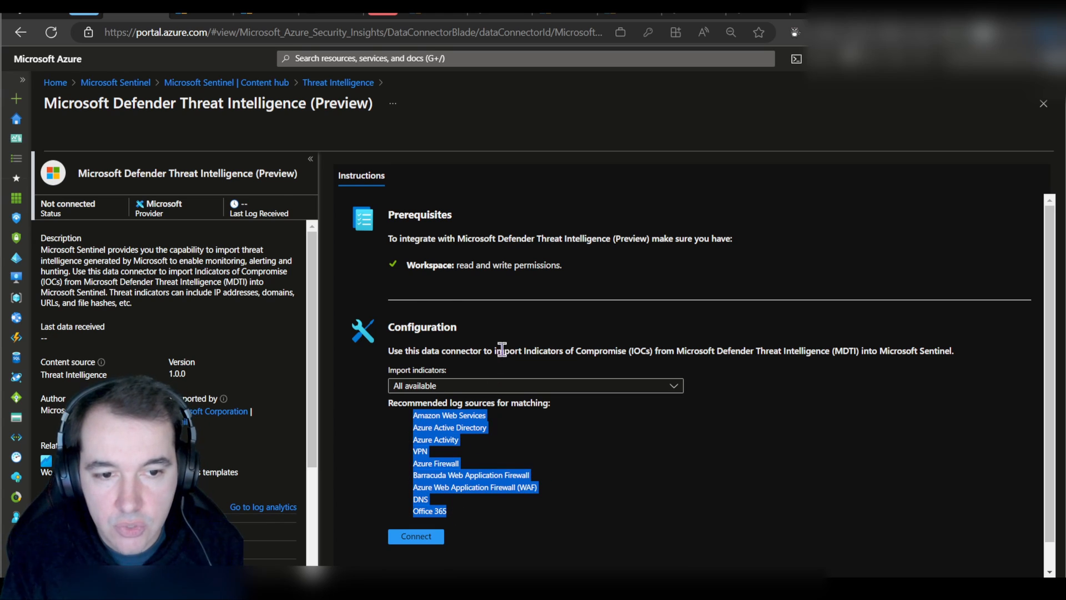
{"action": "left_click_drag", "start_coordinate": [390, 350], "coordinate": [959, 357]}
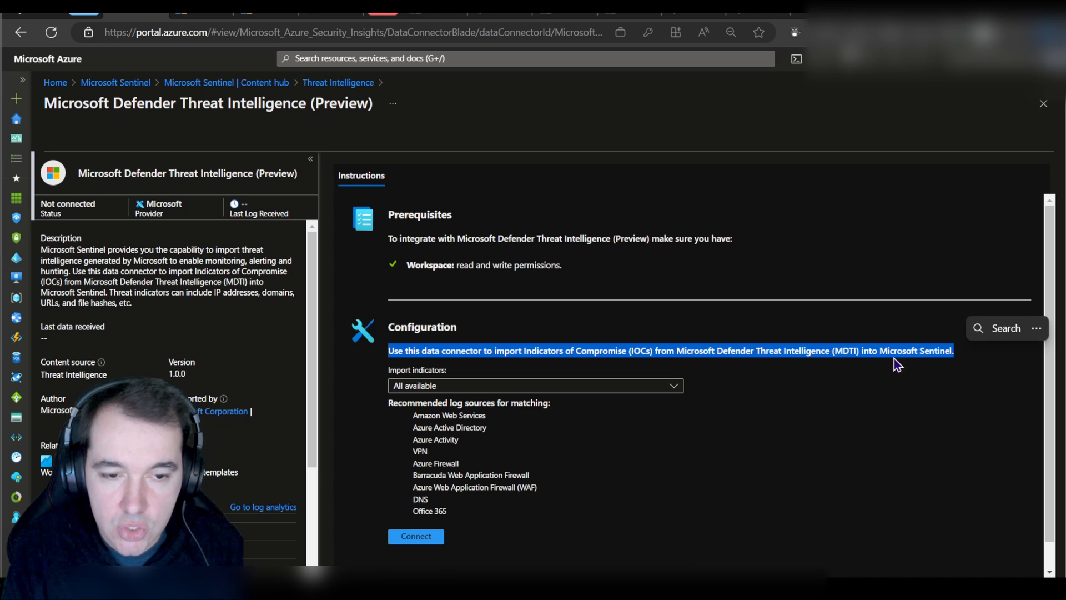
{"action": "left_click", "coordinate": [423, 486]}
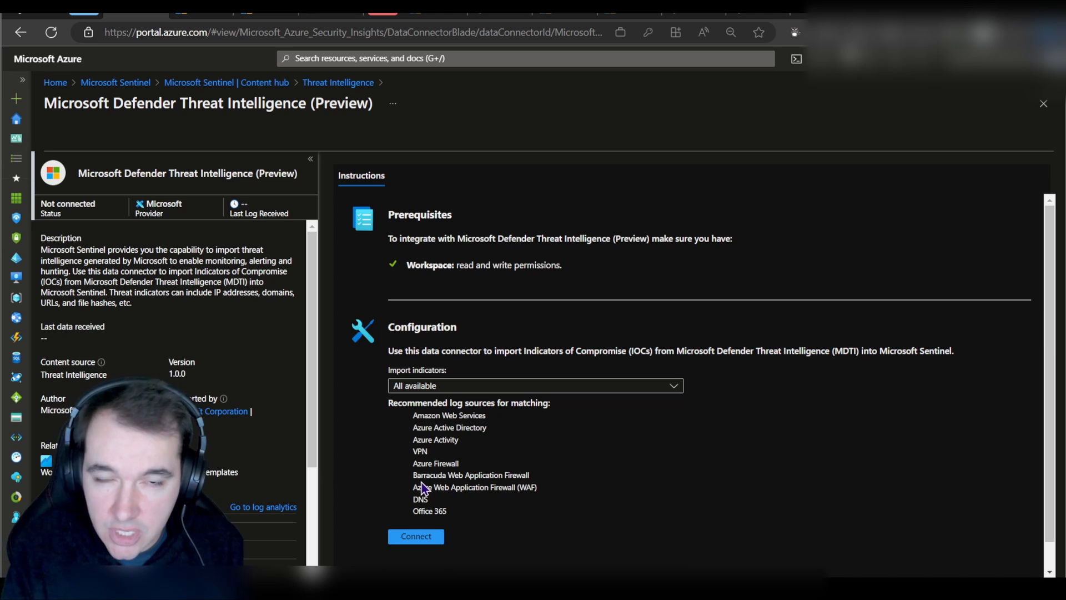
{"action": "left_click", "coordinate": [420, 536]}
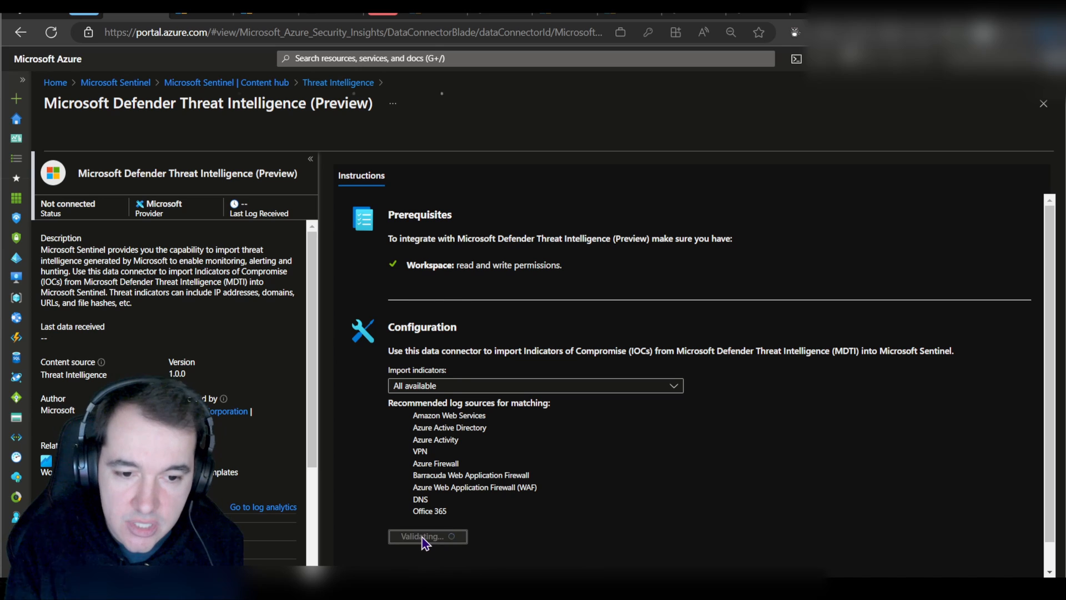
{"action": "left_click", "coordinate": [1043, 107]}
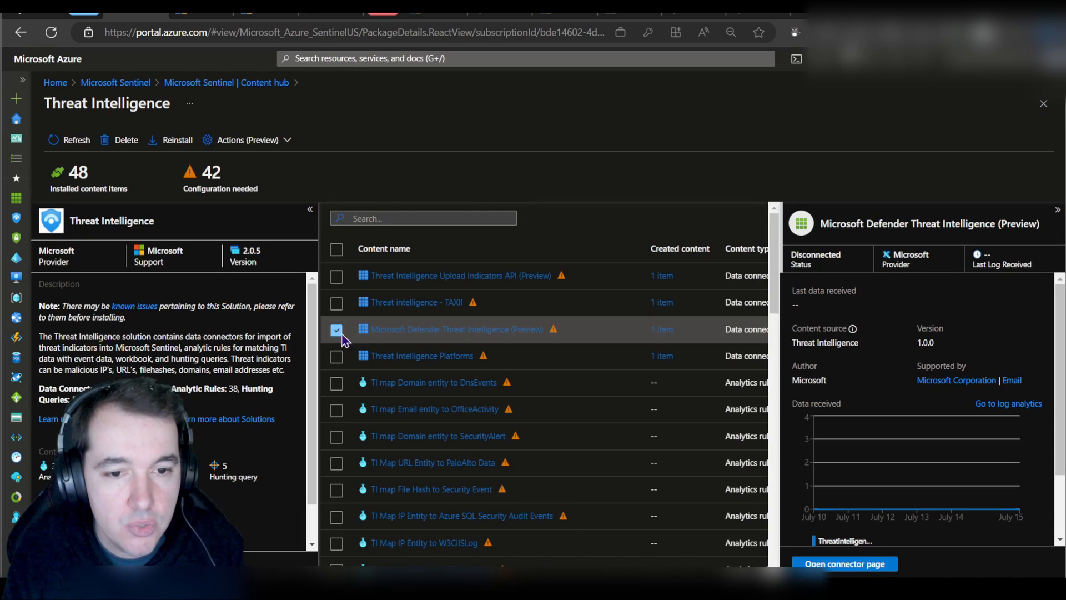
- Deselect the Microsoft Defender Threat Intelligence connector and briefly check the details of the Threat Intelligence Platforms connector
{"action": "left_click", "coordinate": [337, 332]}
{"action": "left_click", "coordinate": [336, 357]}
{"action": "left_click", "coordinate": [337, 357]}
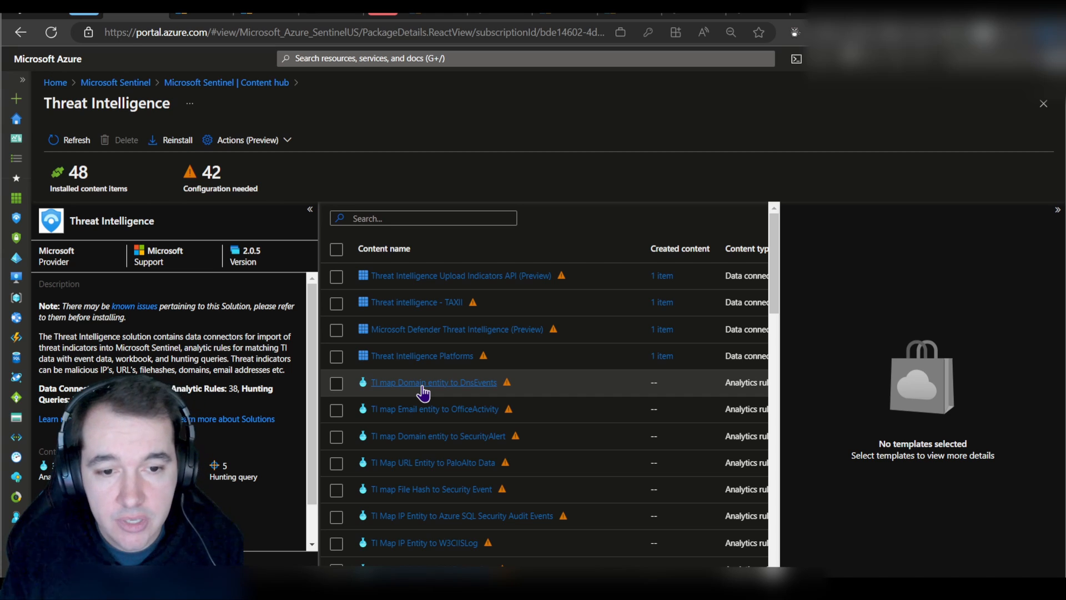
- Examine the analytics rules, hunting queries and workbook included in the Threat Intelligence solution
{"action": "scroll", "coordinate": [424, 393], "scroll_direction": "down", "scroll_amount": 1}
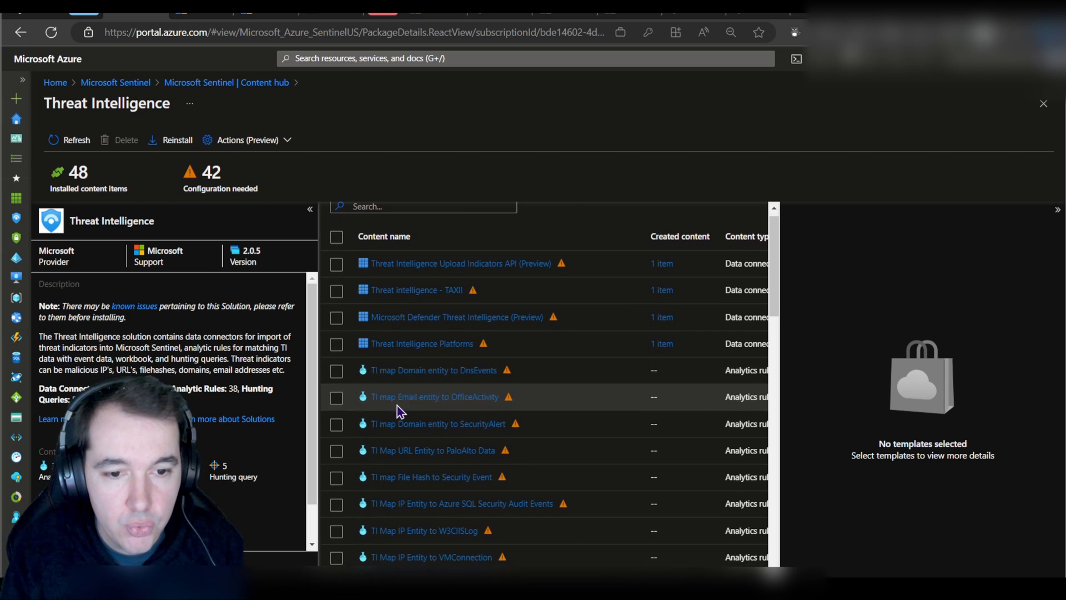
{"action": "scroll", "coordinate": [398, 408], "scroll_direction": "down", "scroll_amount": 2}
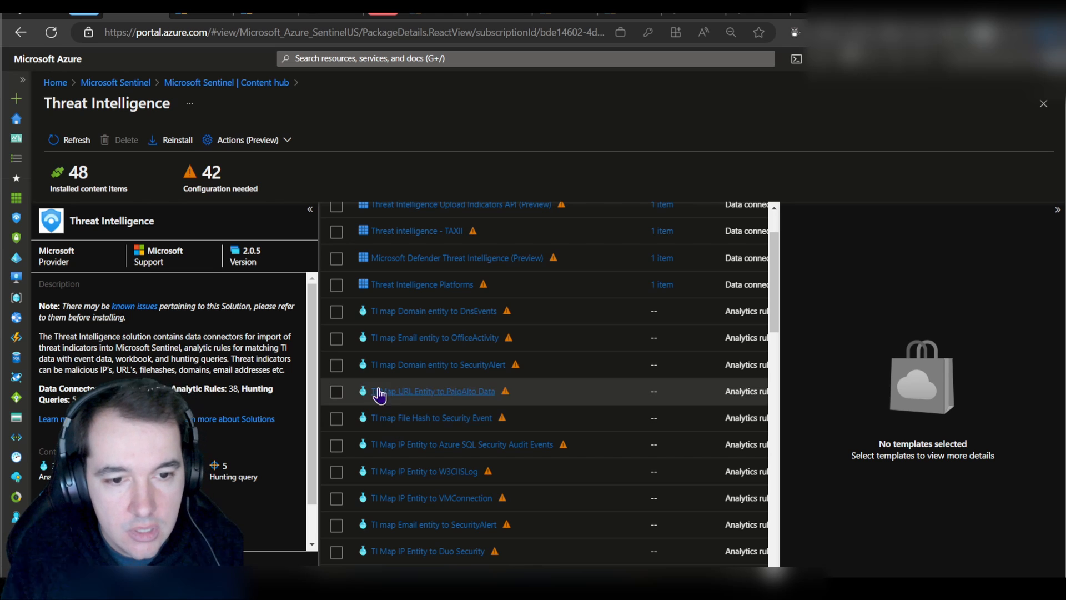
{"action": "left_click", "coordinate": [336, 338]}
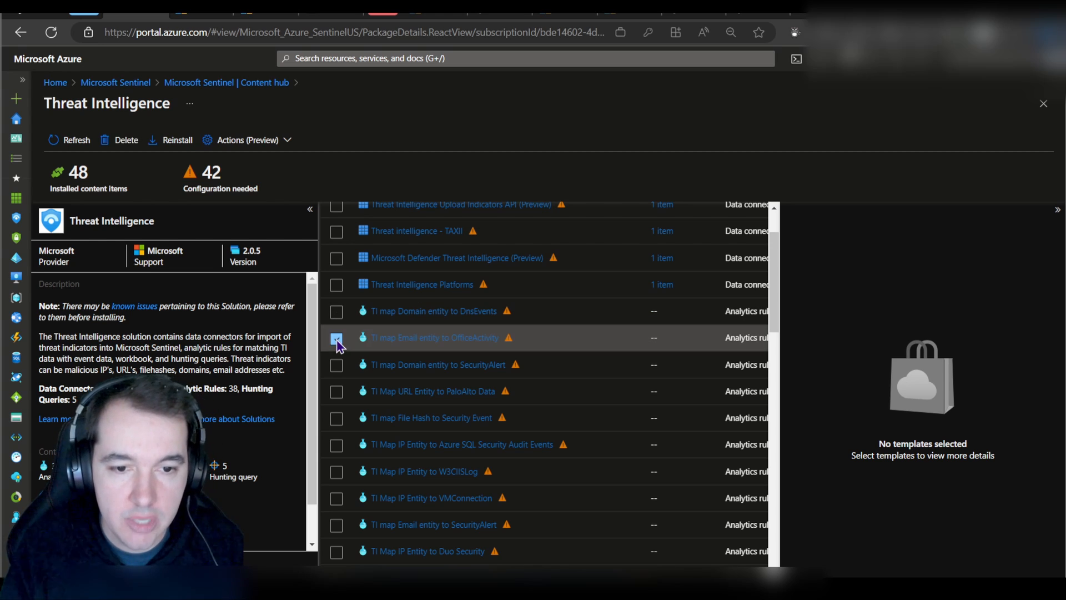
{"action": "left_click", "coordinate": [337, 339]}
{"action": "scroll", "coordinate": [334, 370], "scroll_direction": "down", "scroll_amount": 3}
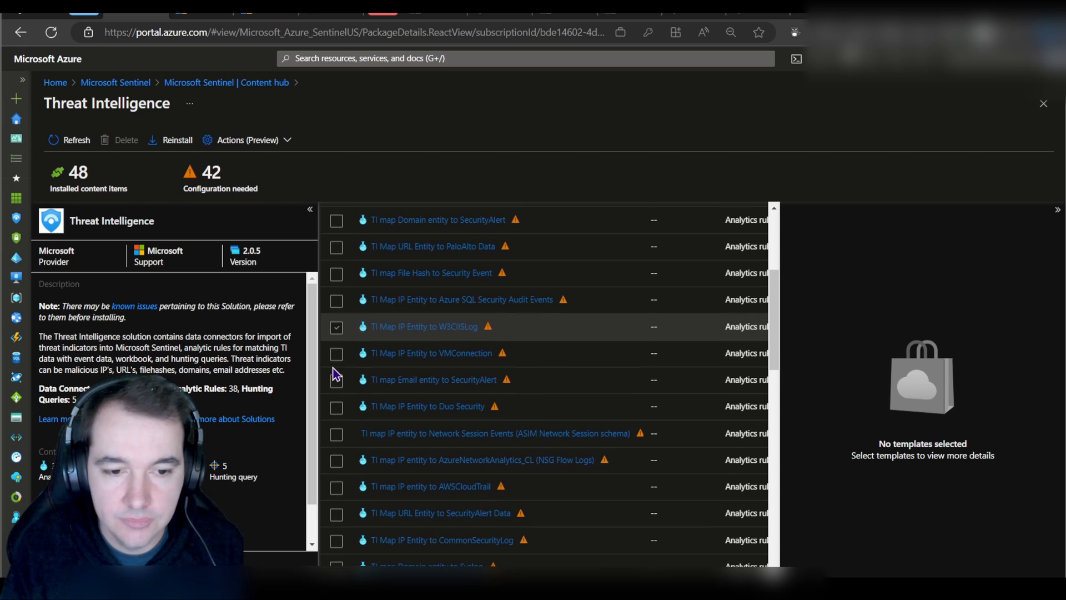
{"action": "scroll", "coordinate": [337, 377], "scroll_direction": "down", "scroll_amount": 3}
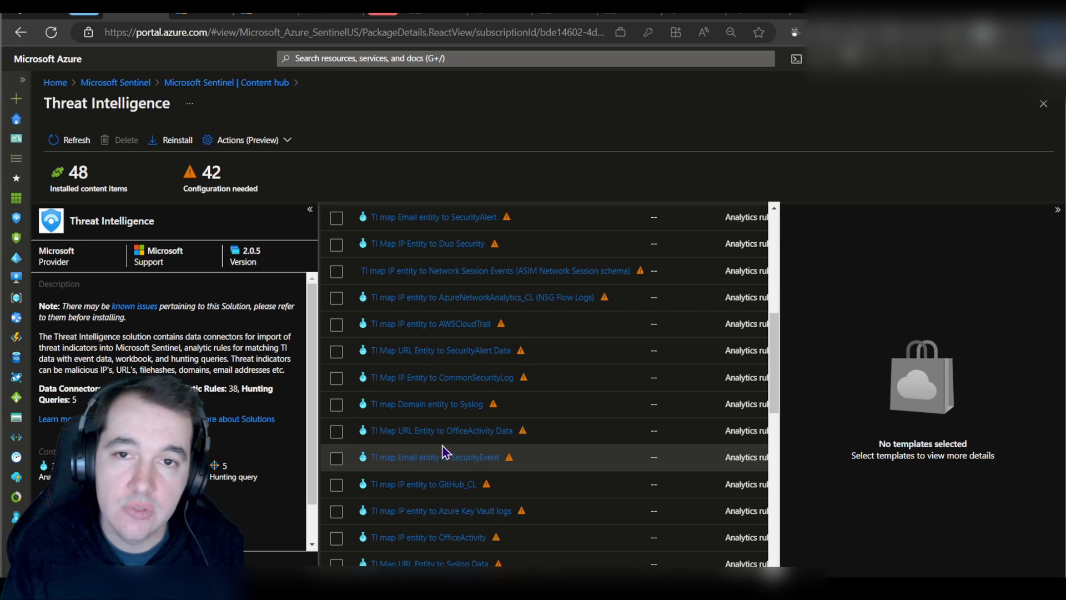
{"action": "scroll", "coordinate": [454, 461], "scroll_direction": "down", "scroll_amount": 3}
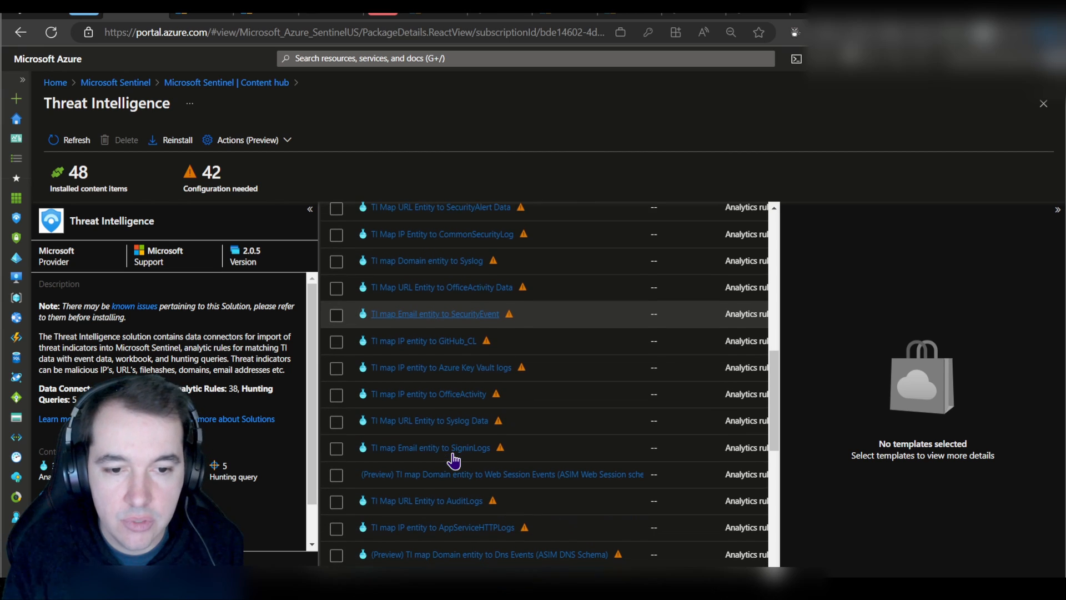
{"action": "scroll", "coordinate": [453, 461], "scroll_direction": "down", "scroll_amount": 3}
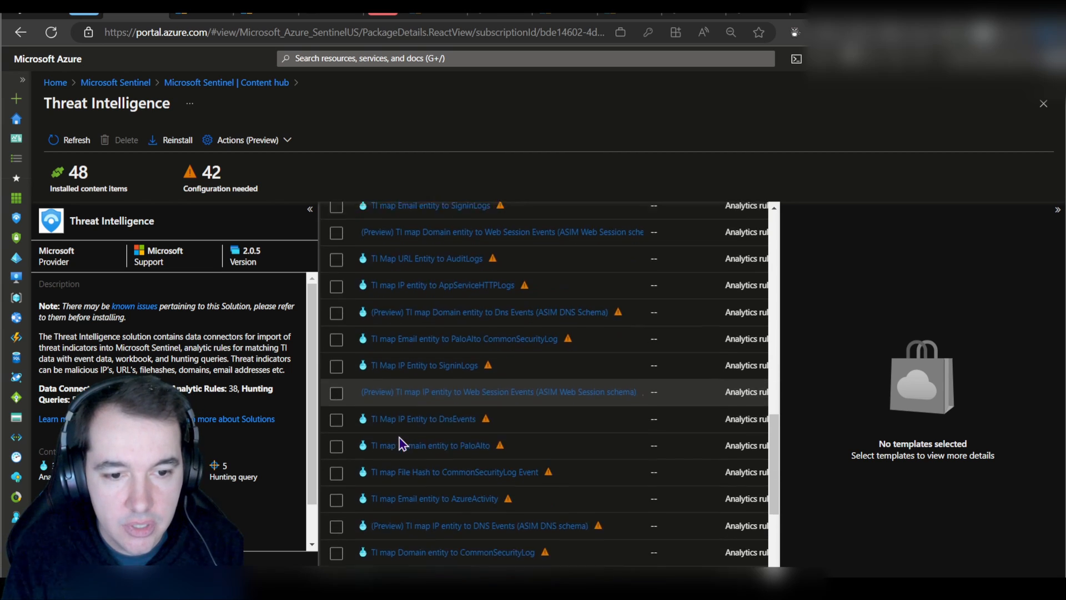
{"action": "scroll", "coordinate": [398, 438], "scroll_direction": "down", "scroll_amount": 2}
{"action": "scroll", "coordinate": [401, 432], "scroll_direction": "down", "scroll_amount": 3}
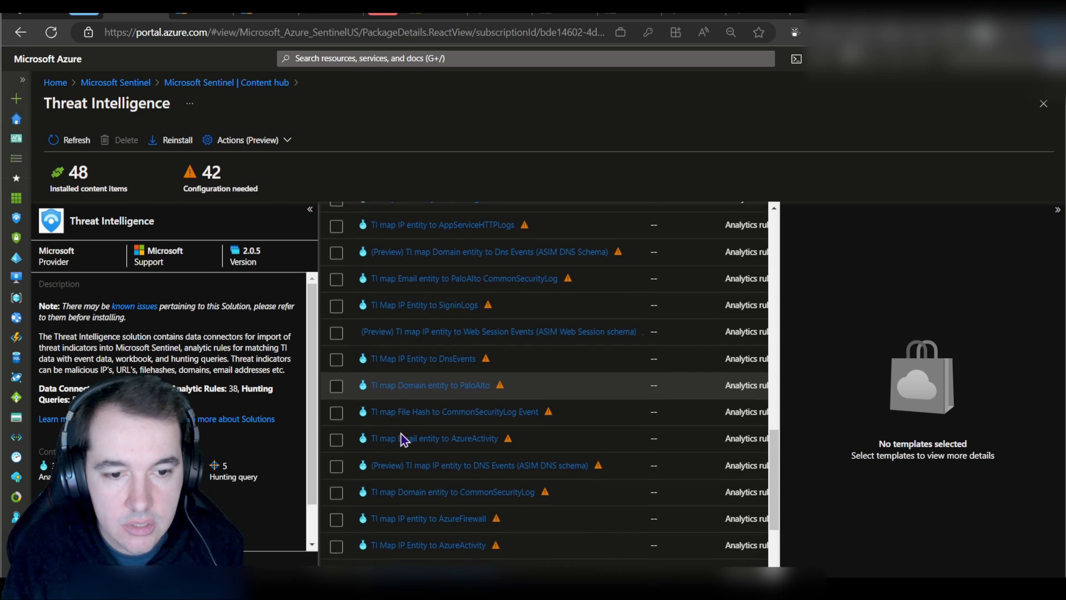
{"action": "scroll", "coordinate": [400, 435], "scroll_direction": "down", "scroll_amount": 1}
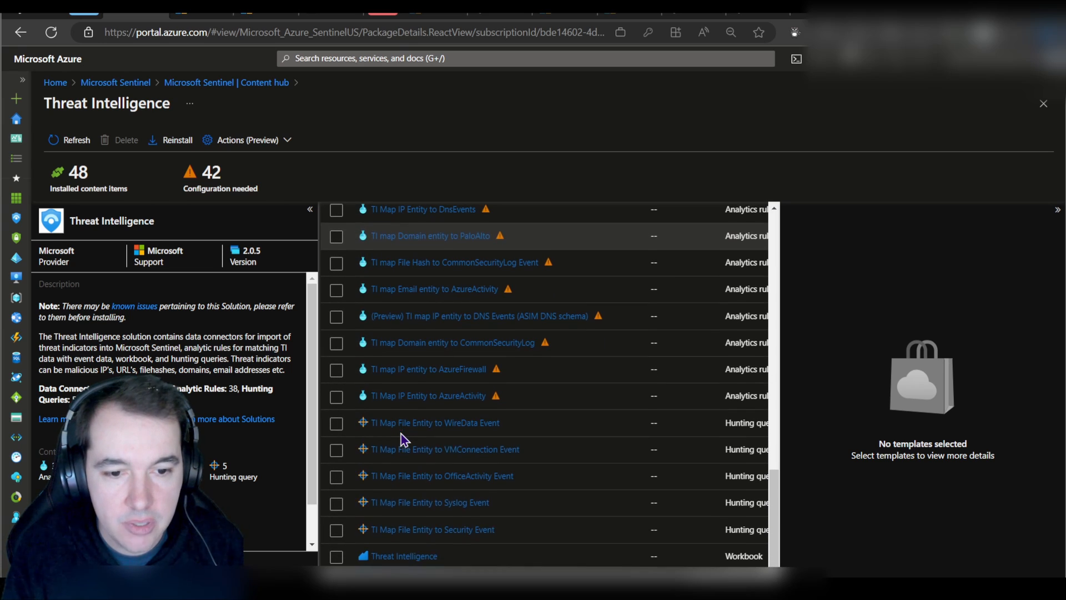
- Open the configuration of the TI Map IP Entity to SigninLogs analytics rule and review the data sources of its template
{"action": "scroll", "coordinate": [389, 516], "scroll_direction": "up", "scroll_amount": 6}
{"action": "left_click", "coordinate": [430, 476]}
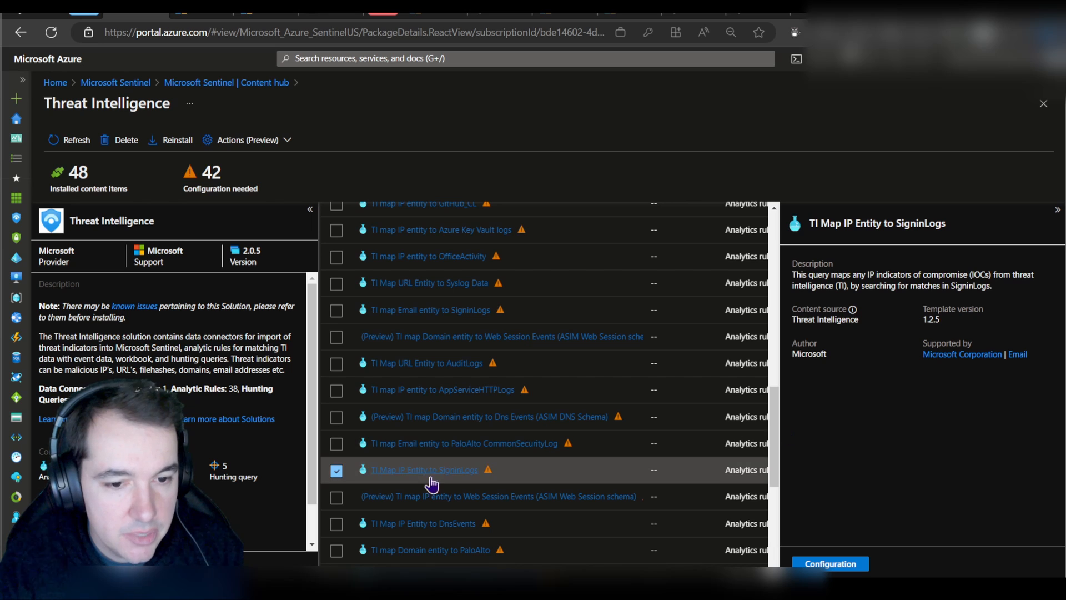
{"action": "left_click", "coordinate": [831, 563]}
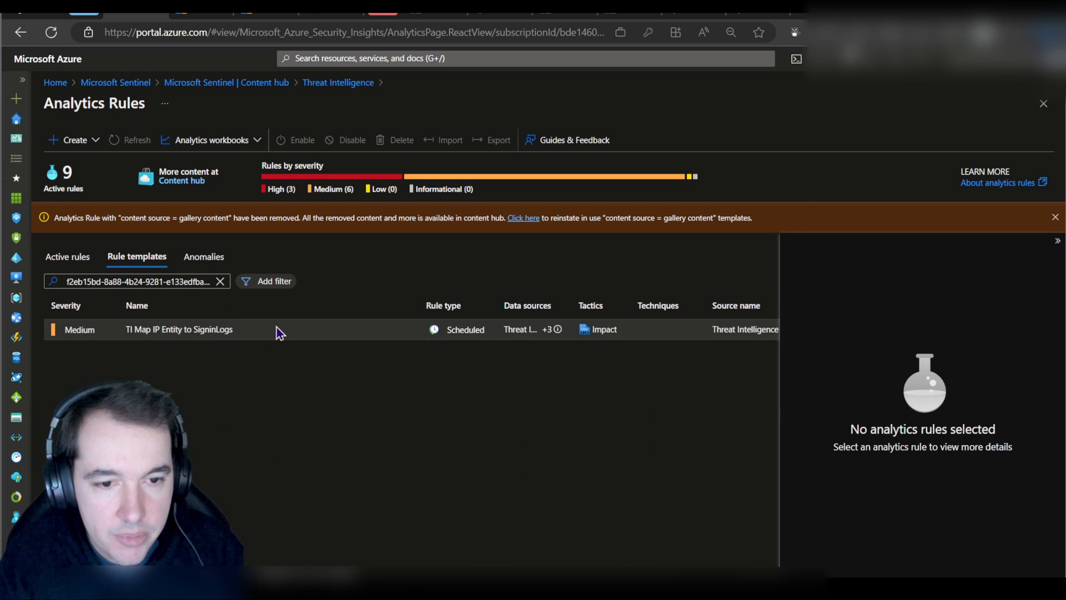
{"action": "left_click", "coordinate": [278, 332]}
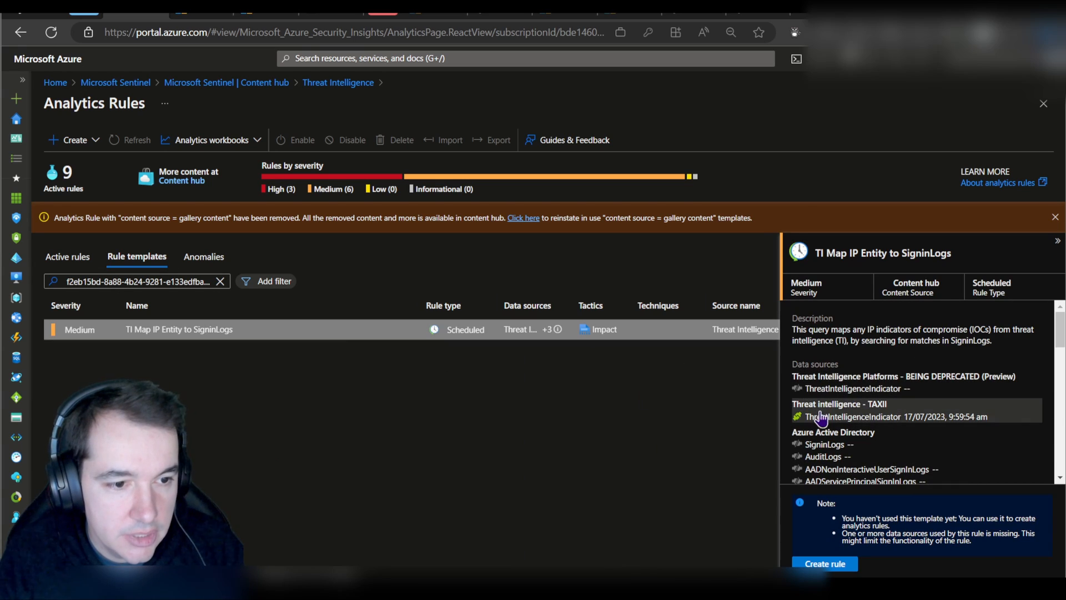
{"action": "scroll", "coordinate": [827, 414], "scroll_direction": "down", "scroll_amount": 5}
{"action": "scroll", "coordinate": [841, 408], "scroll_direction": "up", "scroll_amount": 1}
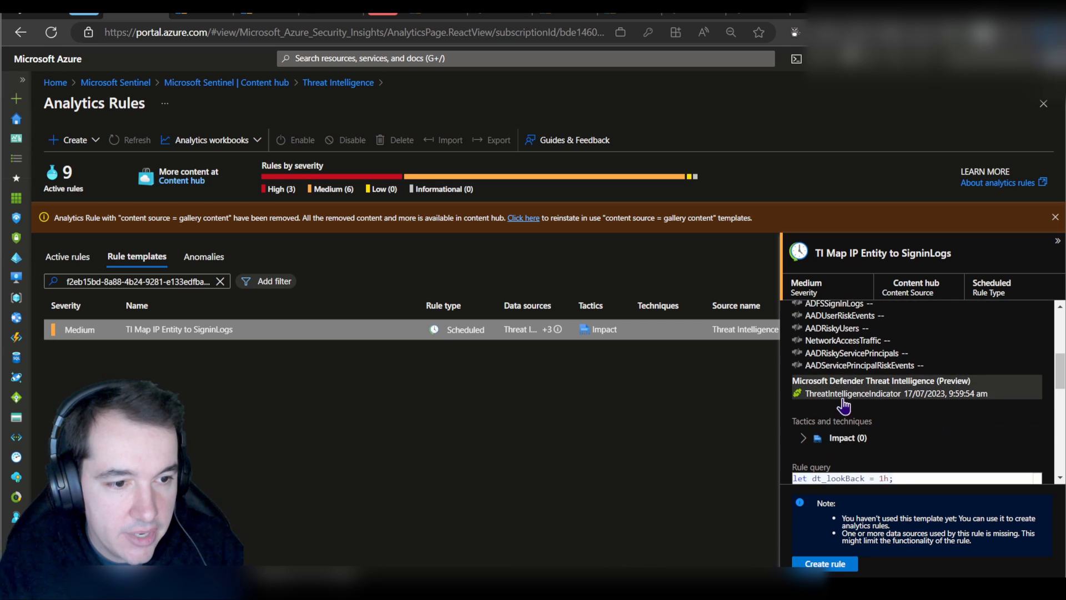
- Create a scheduled analytics rule from the TI Map IP Entity to SigninLogs template with its default settings, and close the Analytics Rules page
{"action": "scroll", "coordinate": [841, 400], "scroll_direction": "up", "scroll_amount": 3}
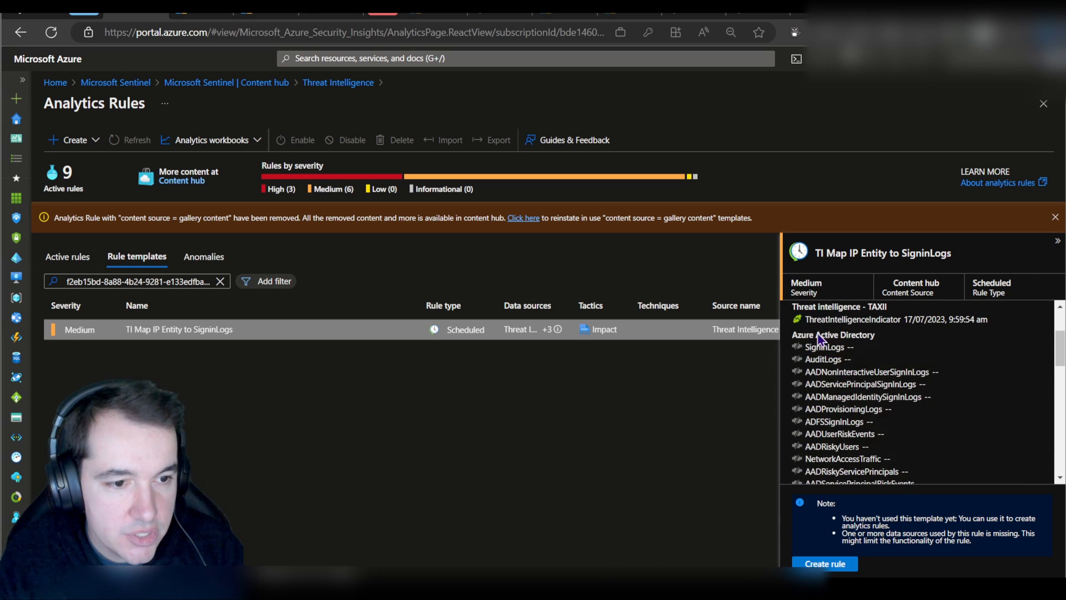
{"action": "left_click", "coordinate": [825, 563]}
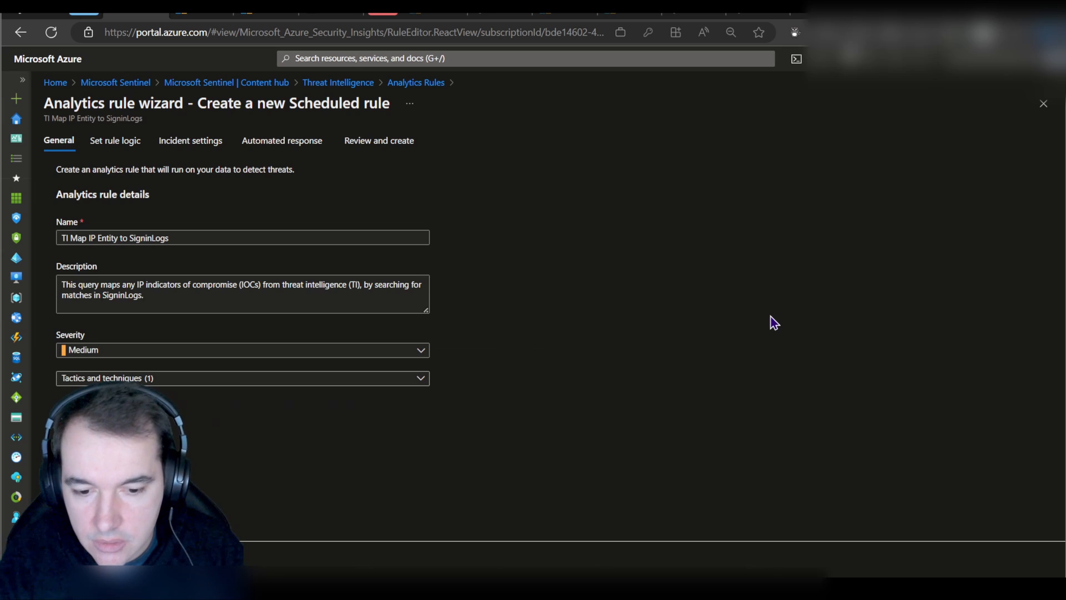
{"action": "left_click", "coordinate": [130, 141]}
{"action": "left_click", "coordinate": [190, 145]}
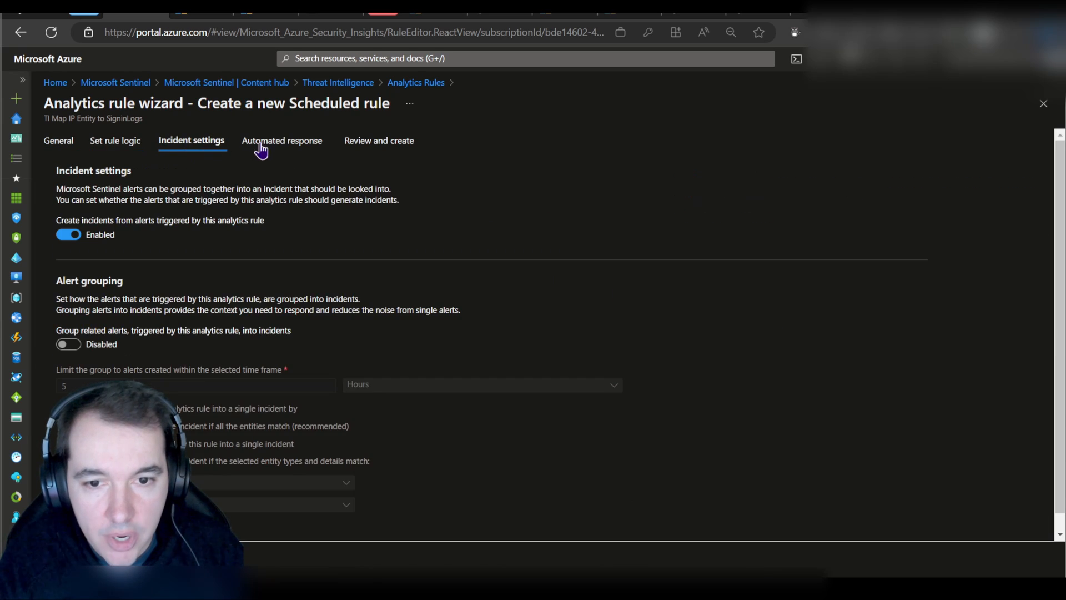
{"action": "left_click", "coordinate": [274, 145]}
{"action": "left_click", "coordinate": [390, 145]}
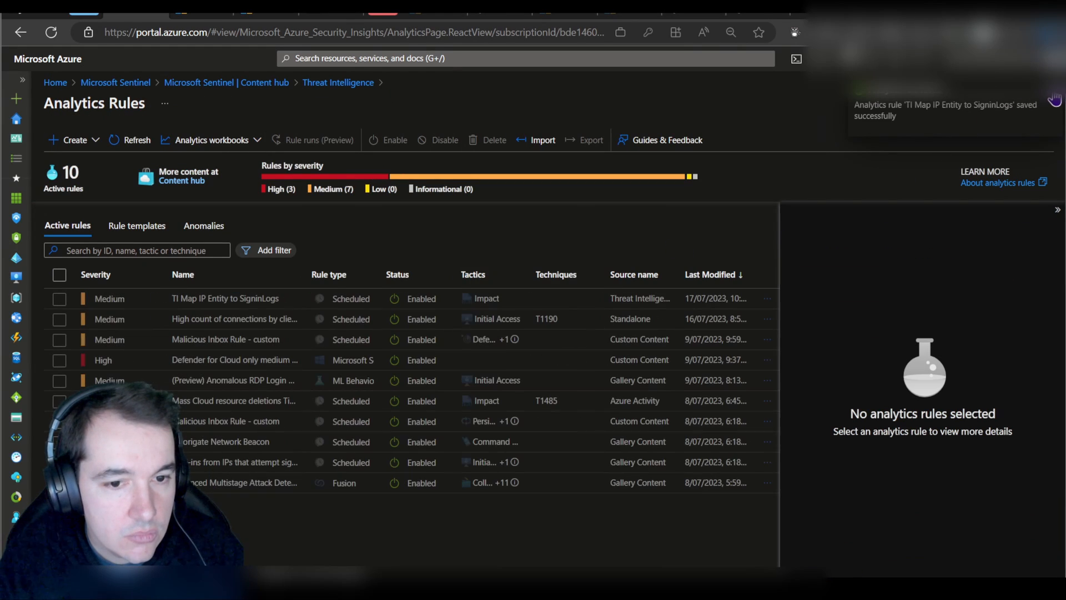
{"action": "left_click", "coordinate": [1054, 99]}
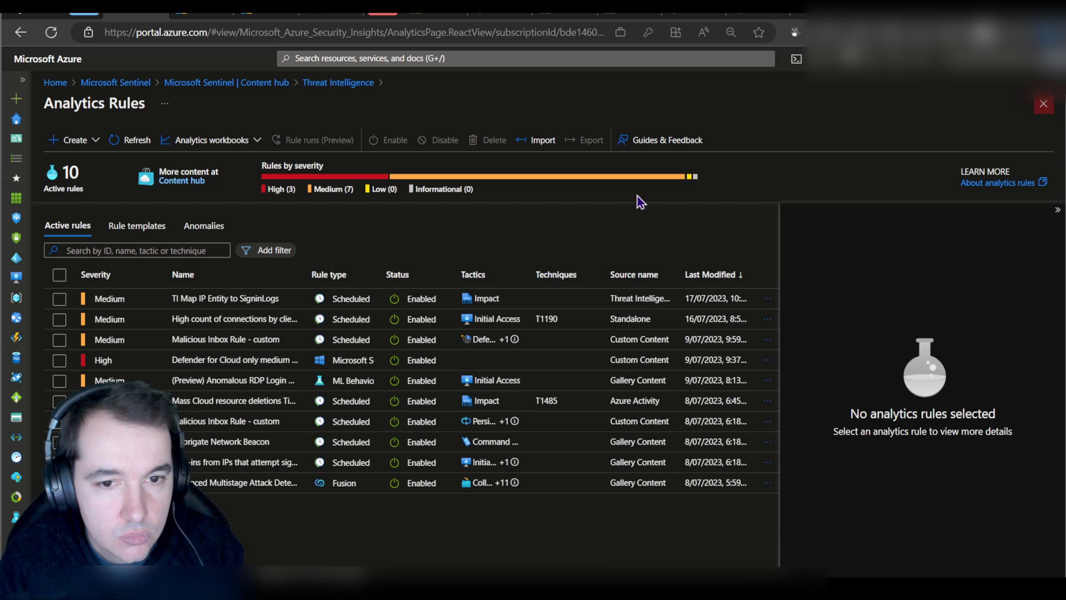
{"action": "left_click", "coordinate": [1045, 105]}
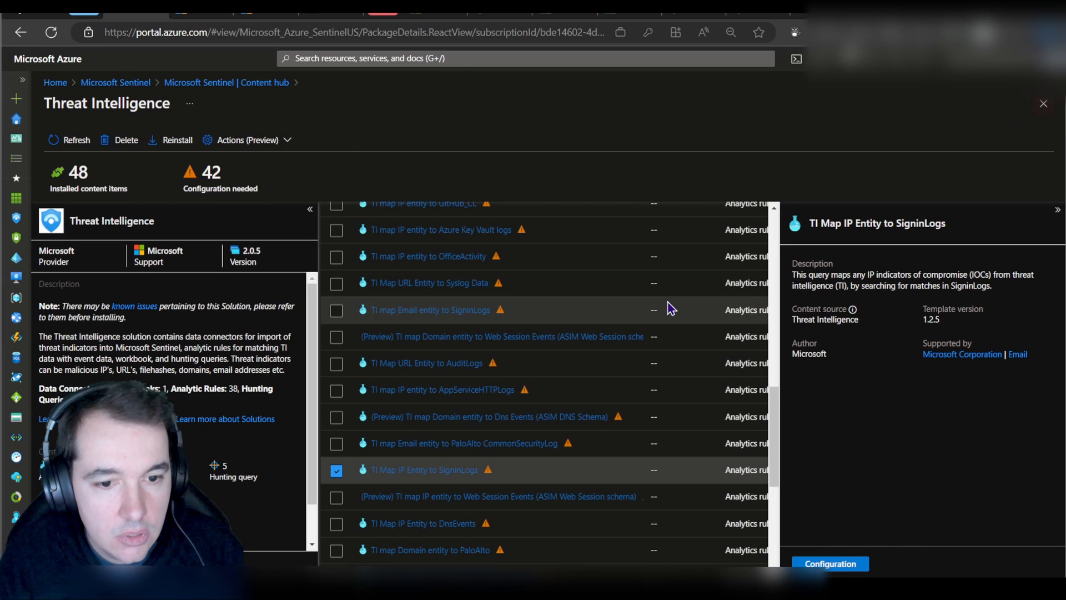
- Deselect the TI Map IP Entity to SigninLogs rule, return to the content hub and select the Threat Intelligence solution
{"action": "left_click", "coordinate": [337, 473]}
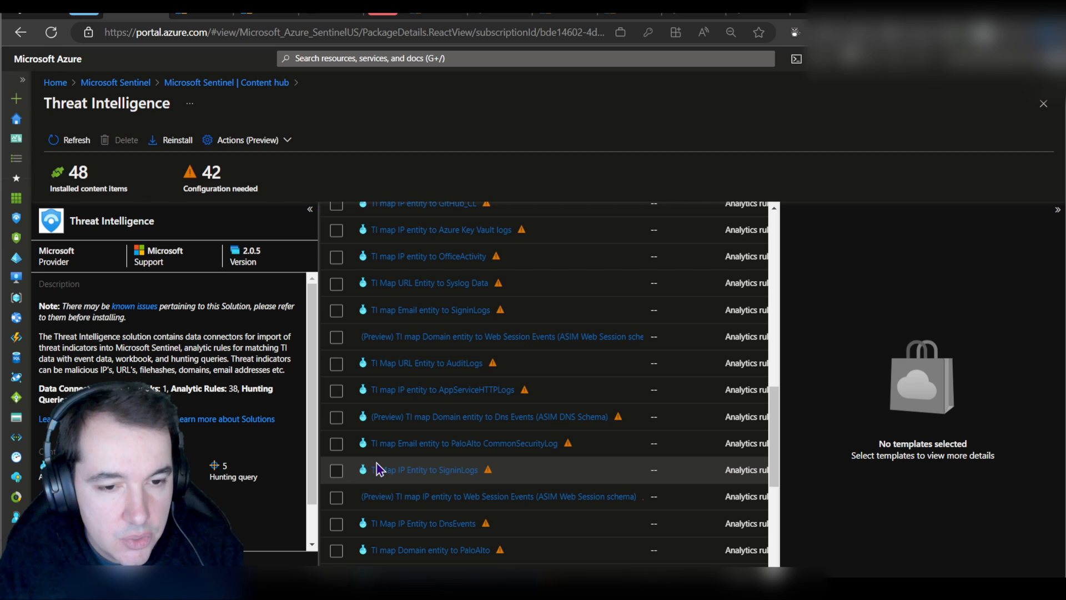
{"action": "scroll", "coordinate": [381, 468], "scroll_direction": "up", "scroll_amount": 3}
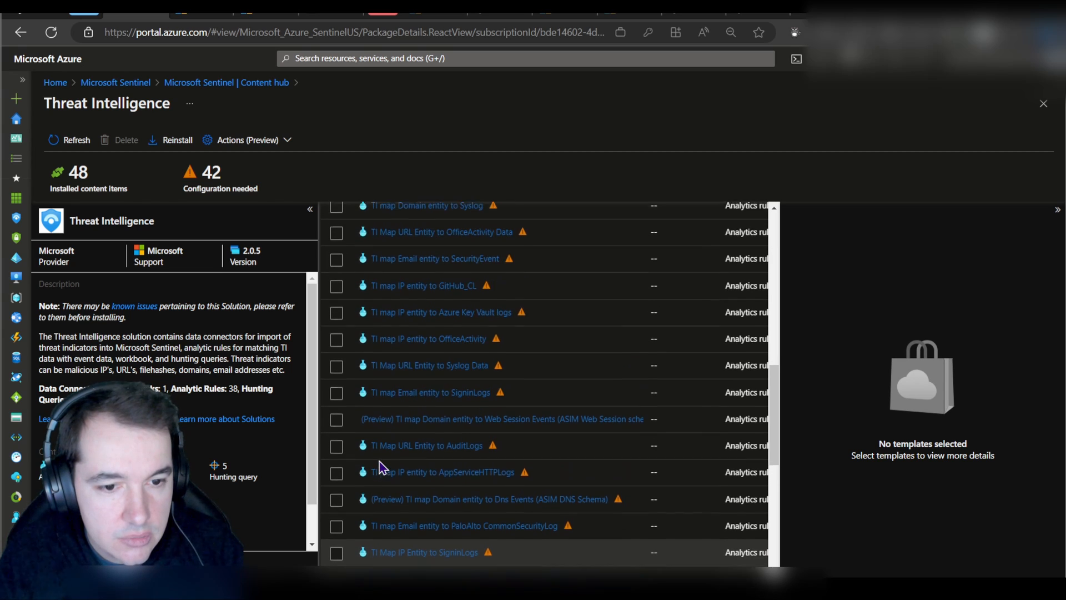
{"action": "scroll", "coordinate": [382, 466], "scroll_direction": "up", "scroll_amount": 2}
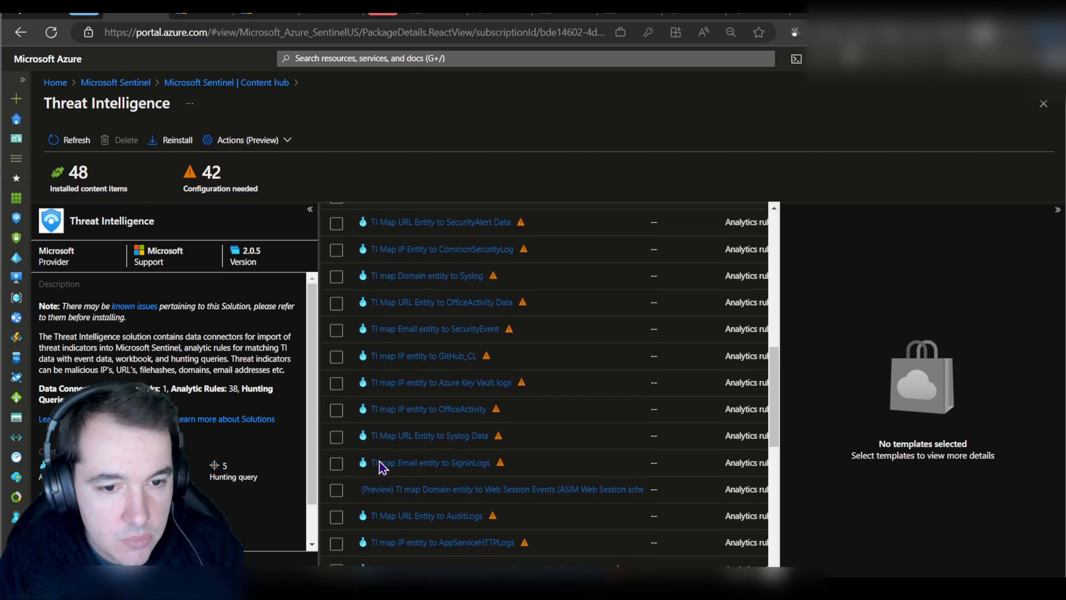
{"action": "scroll", "coordinate": [381, 436], "scroll_direction": "up", "scroll_amount": 5}
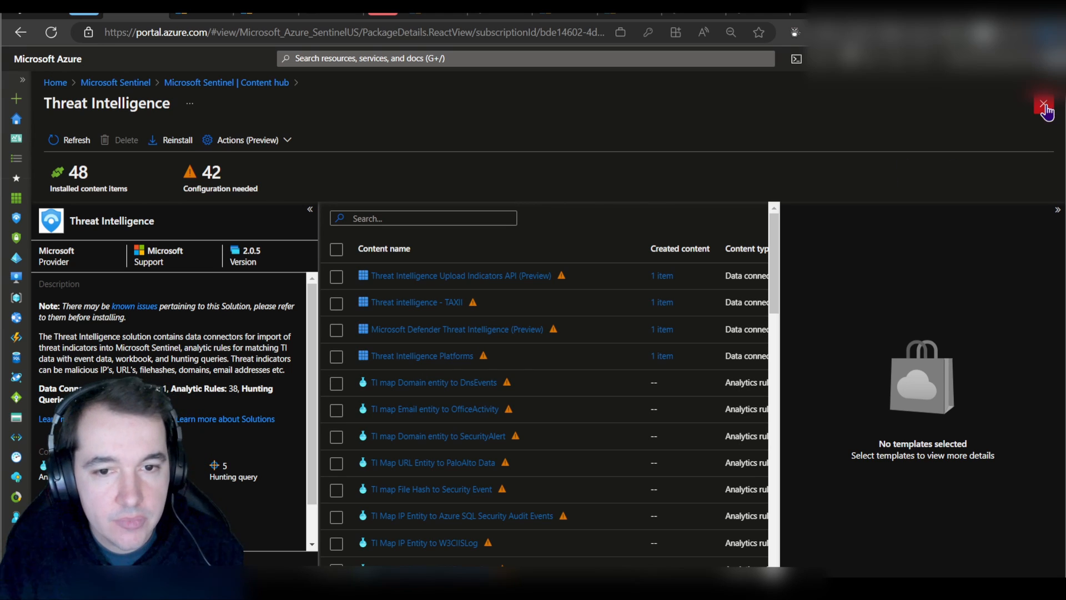
{"action": "left_click", "coordinate": [44, 146]}
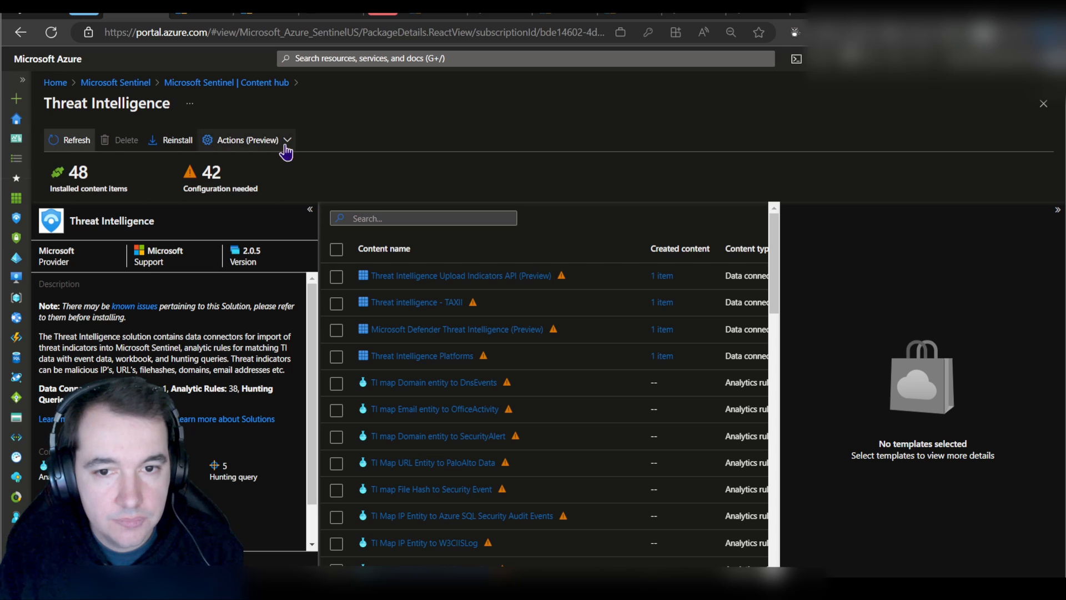
{"action": "left_click", "coordinate": [1045, 104]}
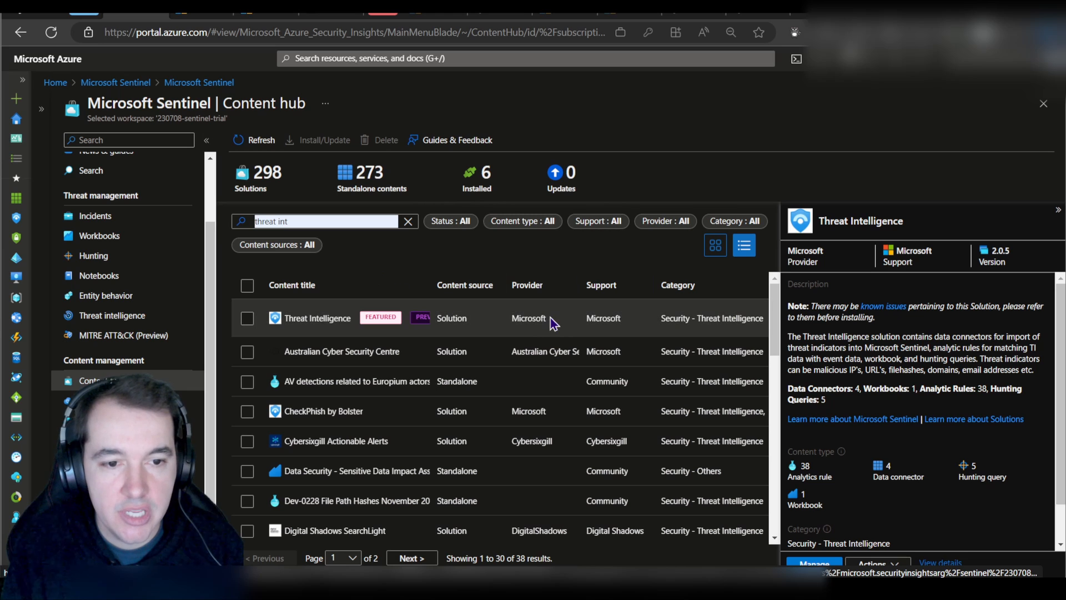
{"action": "left_click", "coordinate": [566, 328]}
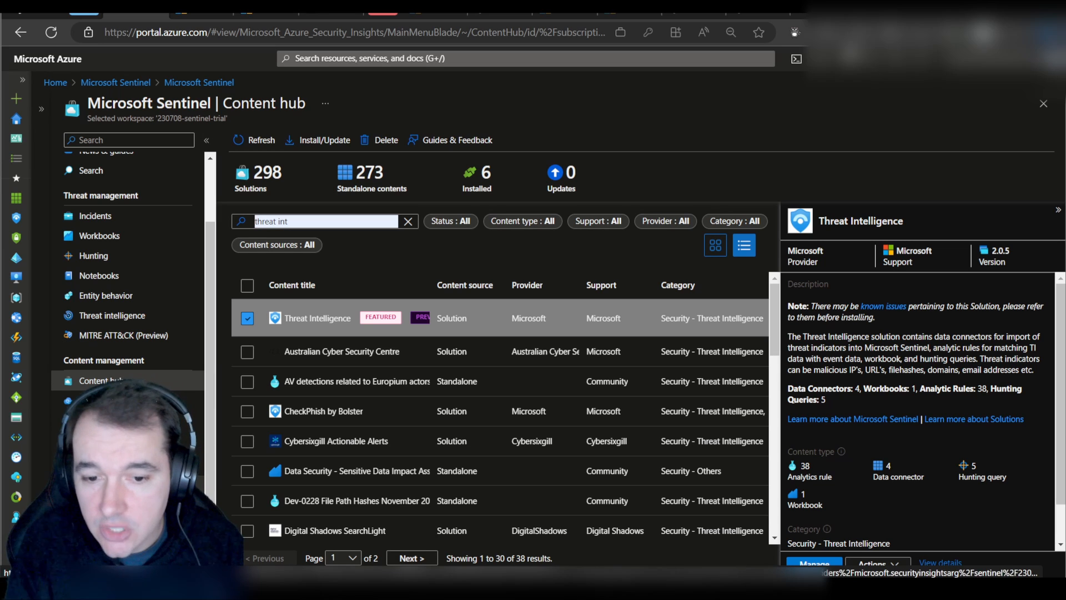
- Find the 230713-alienvault-otx playbook among the active automation playbooks, widen the name column and open the playbook
{"action": "left_click", "coordinate": [99, 546]}
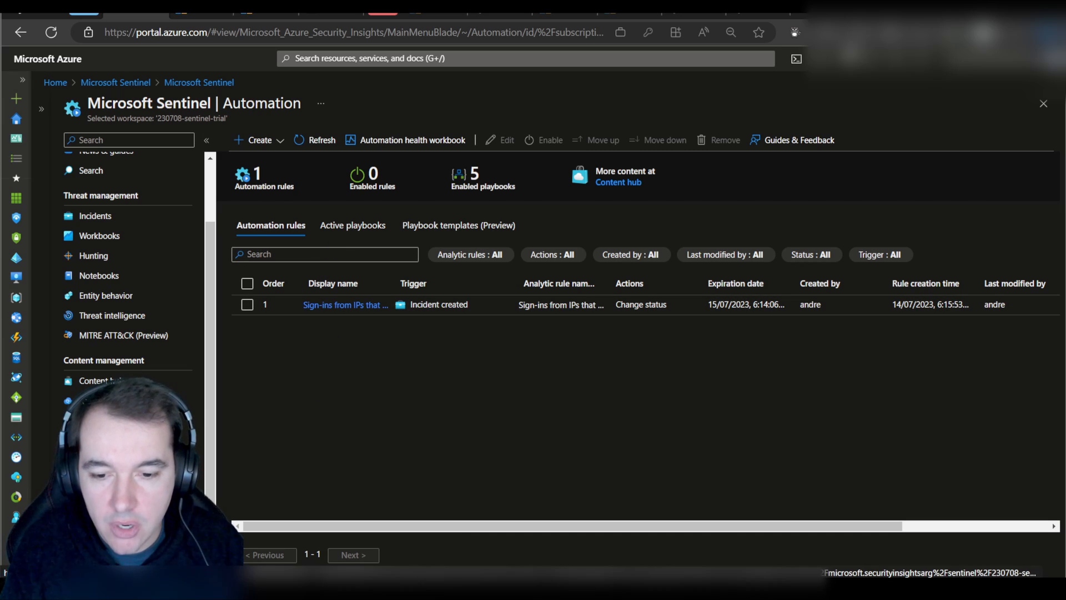
{"action": "left_click", "coordinate": [352, 228]}
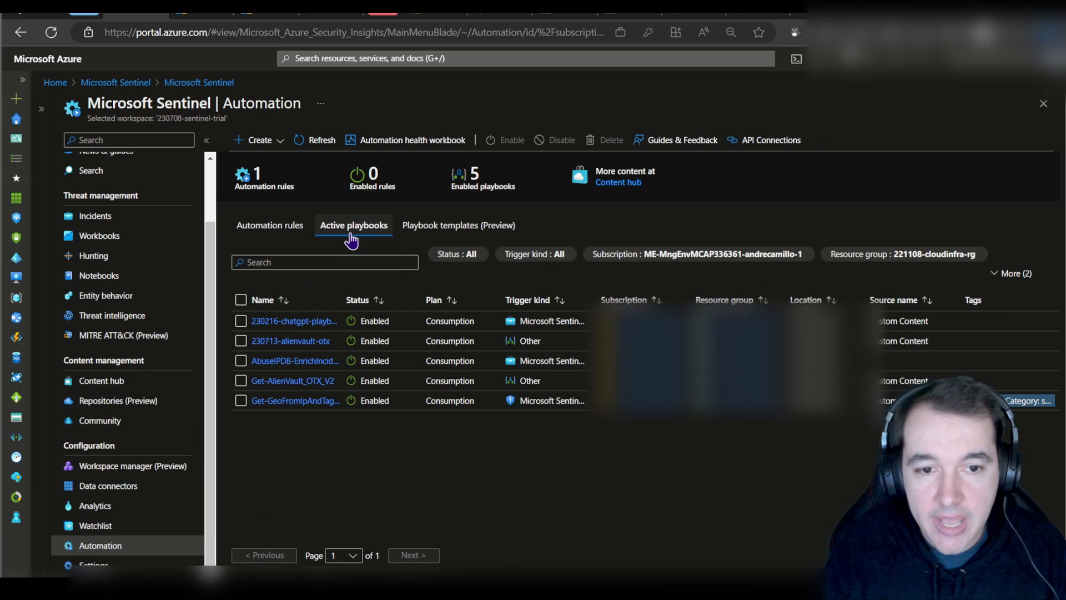
{"action": "left_click", "coordinate": [240, 341]}
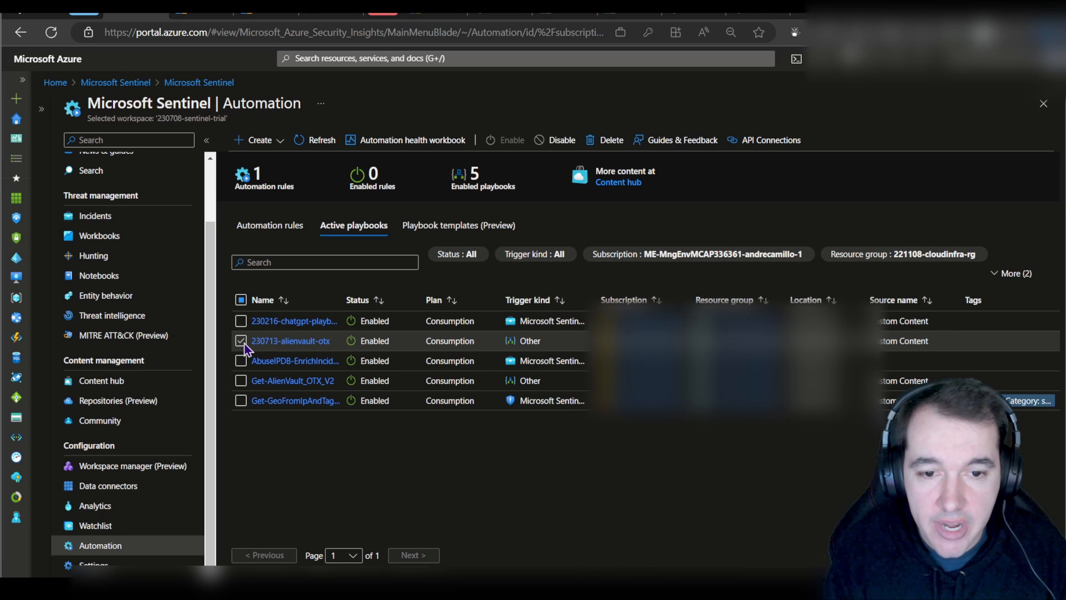
{"action": "left_click_drag", "start_coordinate": [344, 298], "coordinate": [450, 298]}
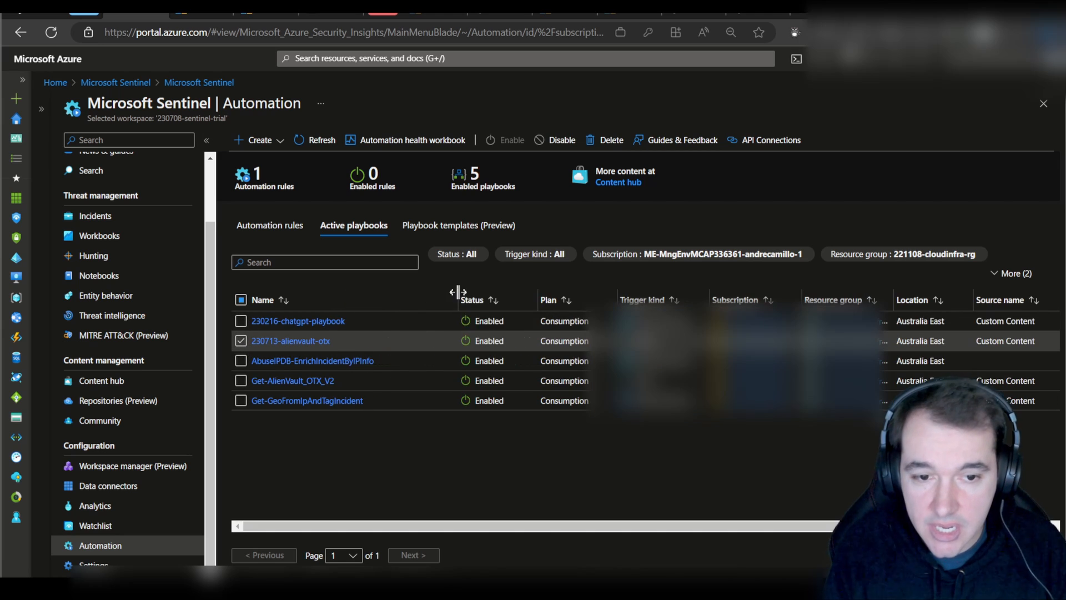
{"action": "left_click", "coordinate": [300, 341]}
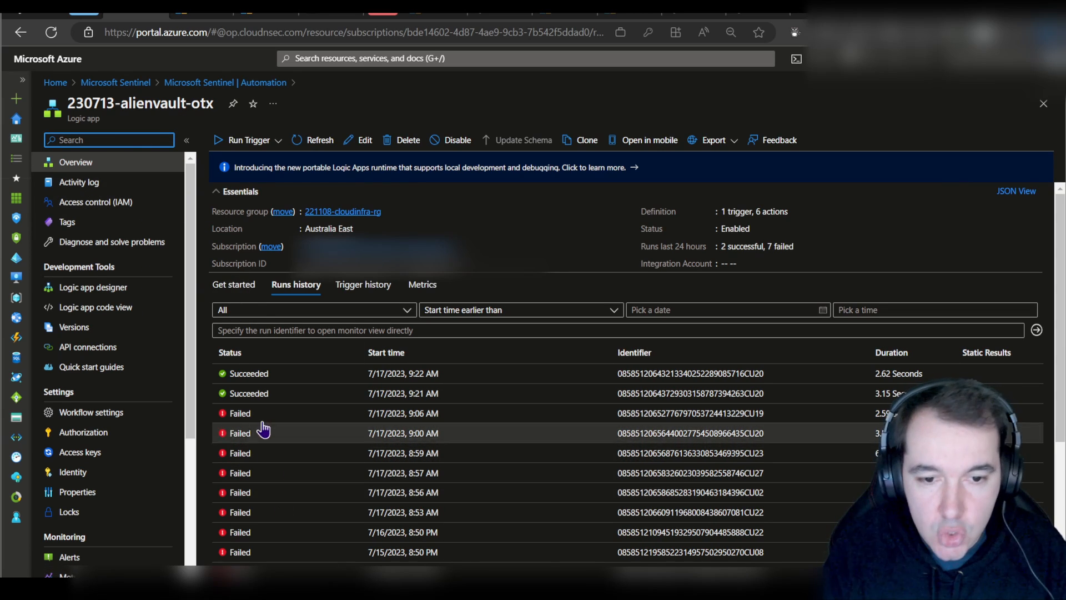
- Open the 230713-alienvault-otx playbook in the Logic app designer and run its trigger manually
{"action": "left_click", "coordinate": [93, 287]}
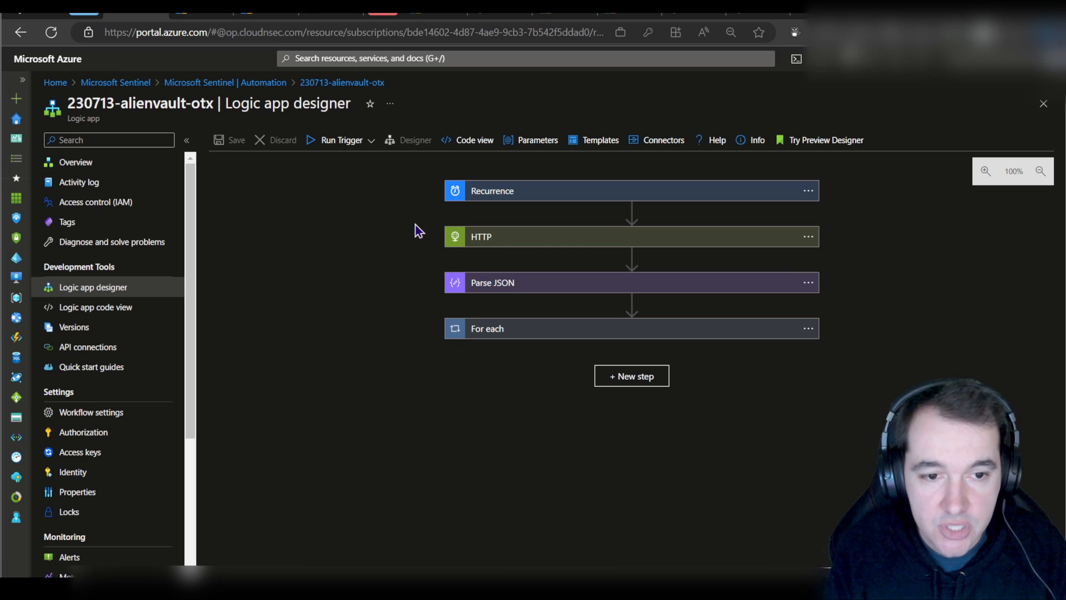
{"action": "left_click", "coordinate": [342, 142]}
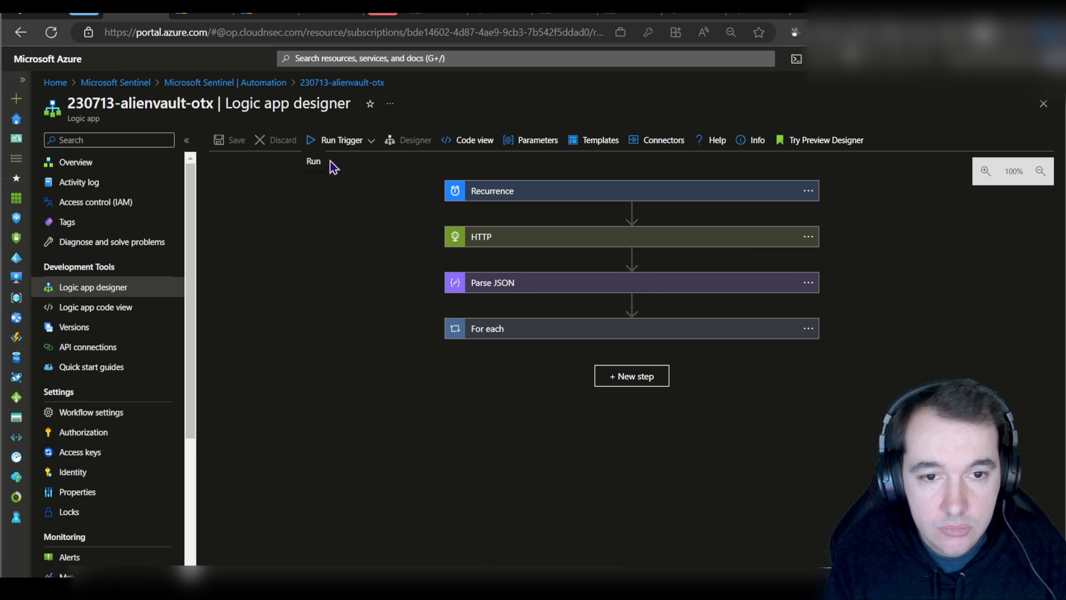
{"action": "left_click", "coordinate": [314, 162]}
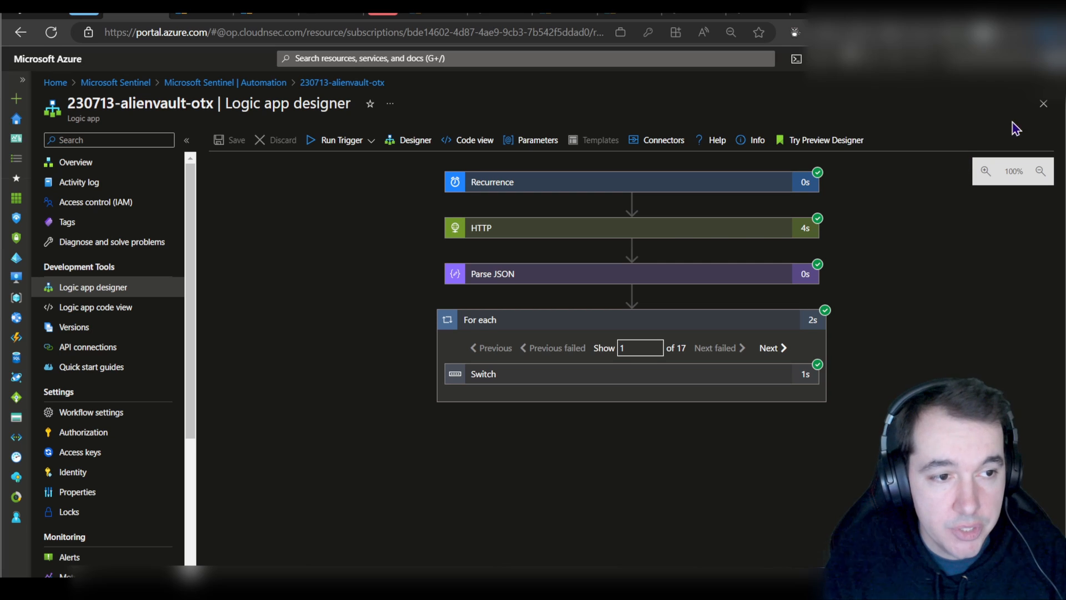
- Examine the playbook run's For each loop, down to the inputs and outputs of the HTTP 3 action in the IPv4 case
{"action": "left_click", "coordinate": [736, 328]}
{"action": "left_click", "coordinate": [733, 328]}
{"action": "left_click", "coordinate": [738, 380]}
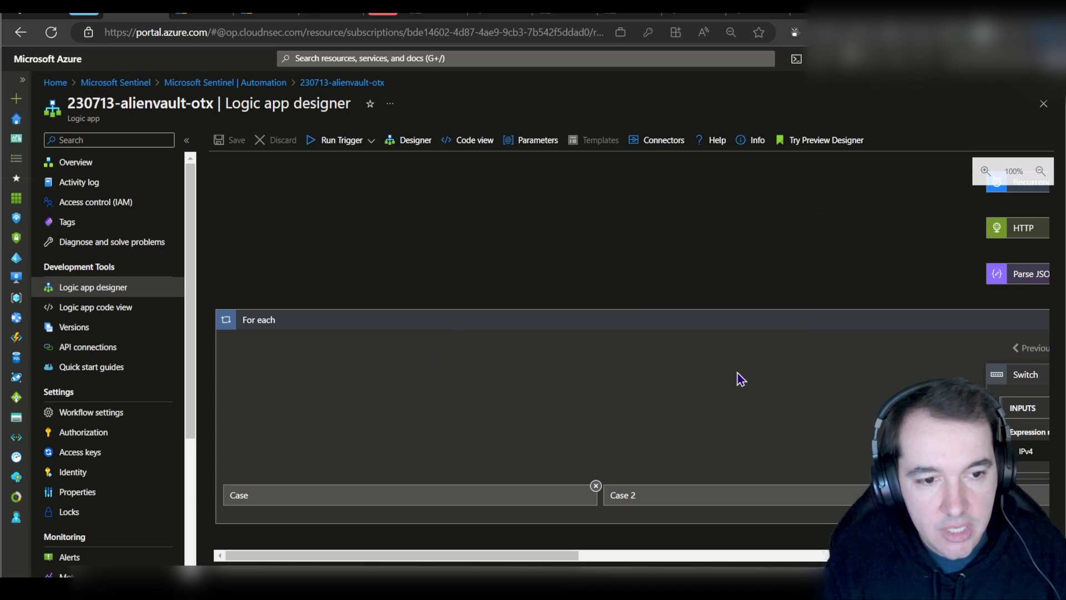
{"action": "left_click_drag", "start_coordinate": [555, 555], "coordinate": [934, 555]}
{"action": "left_click", "coordinate": [733, 497]}
{"action": "scroll", "coordinate": [705, 416], "scroll_direction": "down", "scroll_amount": 1}
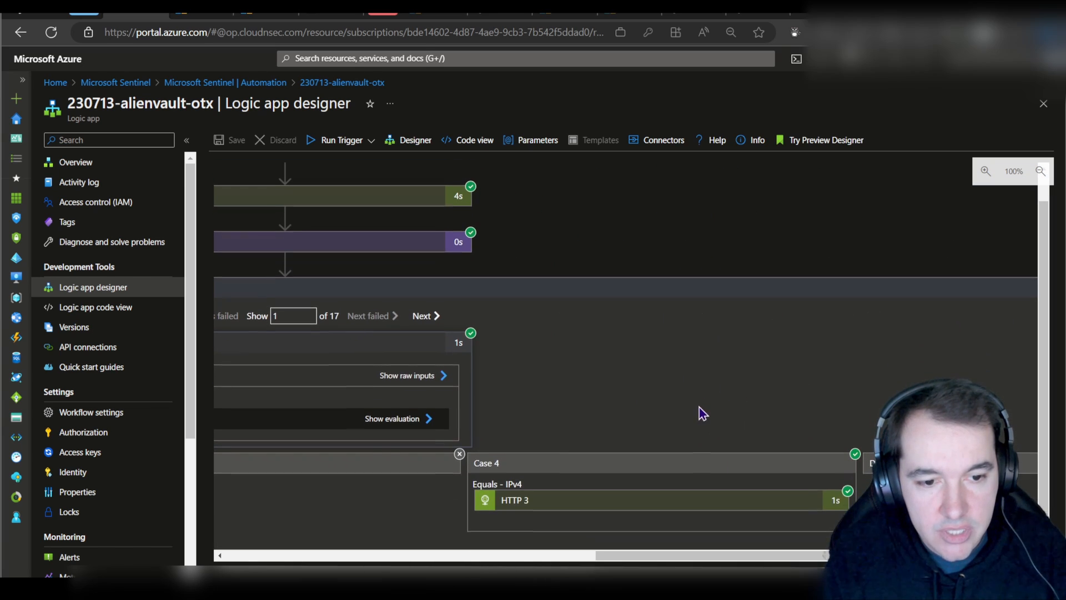
{"action": "left_click", "coordinate": [683, 499]}
{"action": "scroll", "coordinate": [681, 383], "scroll_direction": "down", "scroll_amount": 5}
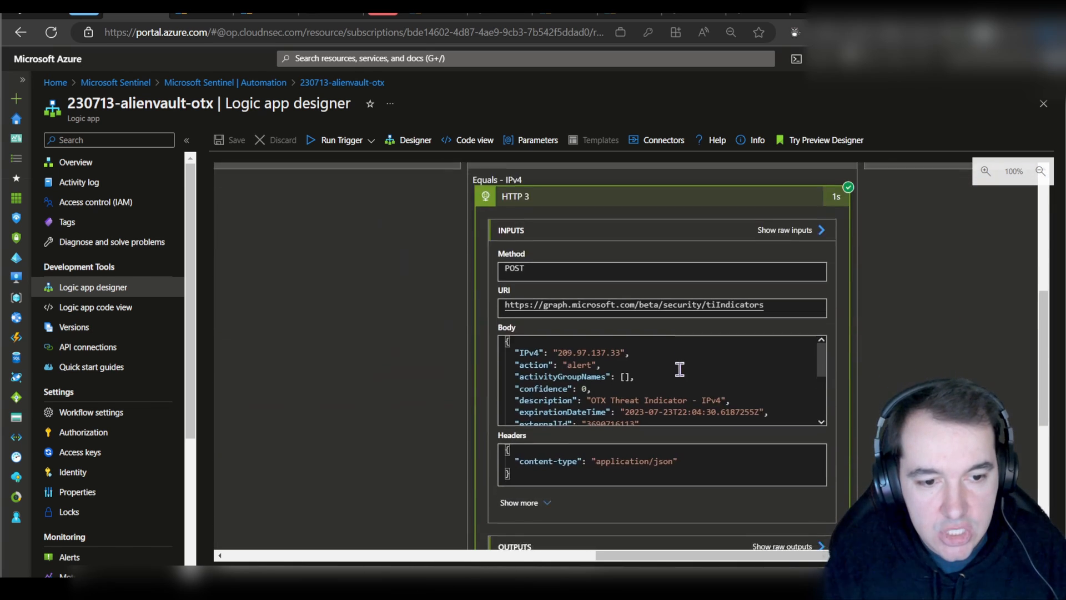
{"action": "scroll", "coordinate": [679, 369], "scroll_direction": "down", "scroll_amount": 2}
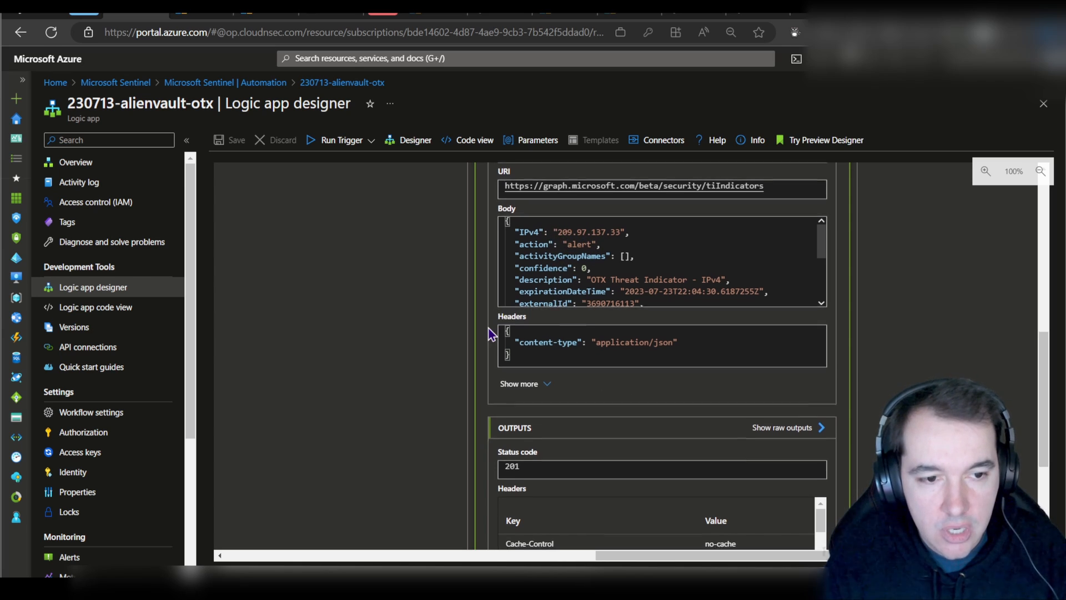
{"action": "scroll", "coordinate": [488, 329], "scroll_direction": "down", "scroll_amount": 3}
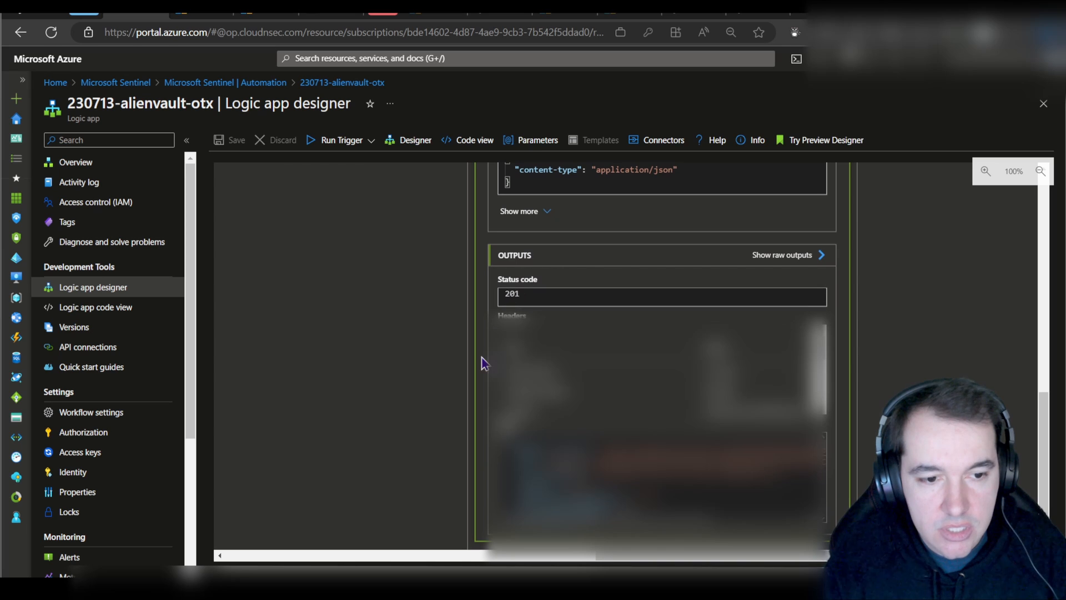
{"action": "scroll", "coordinate": [483, 361], "scroll_direction": "down", "scroll_amount": 1}
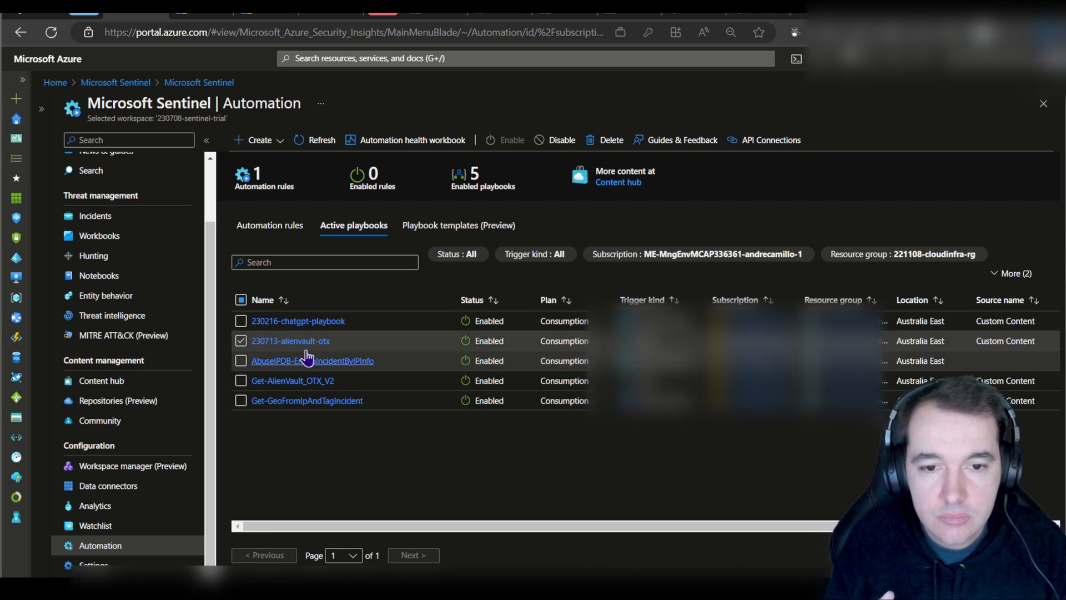
- Run the query "ThreatIntelligenceIndicator | getschema" in the Sentinel workspace logs and look through the listed columns
{"action": "scroll", "coordinate": [161, 297], "scroll_direction": "up", "scroll_amount": 2}
{"action": "left_click", "coordinate": [92, 204]}
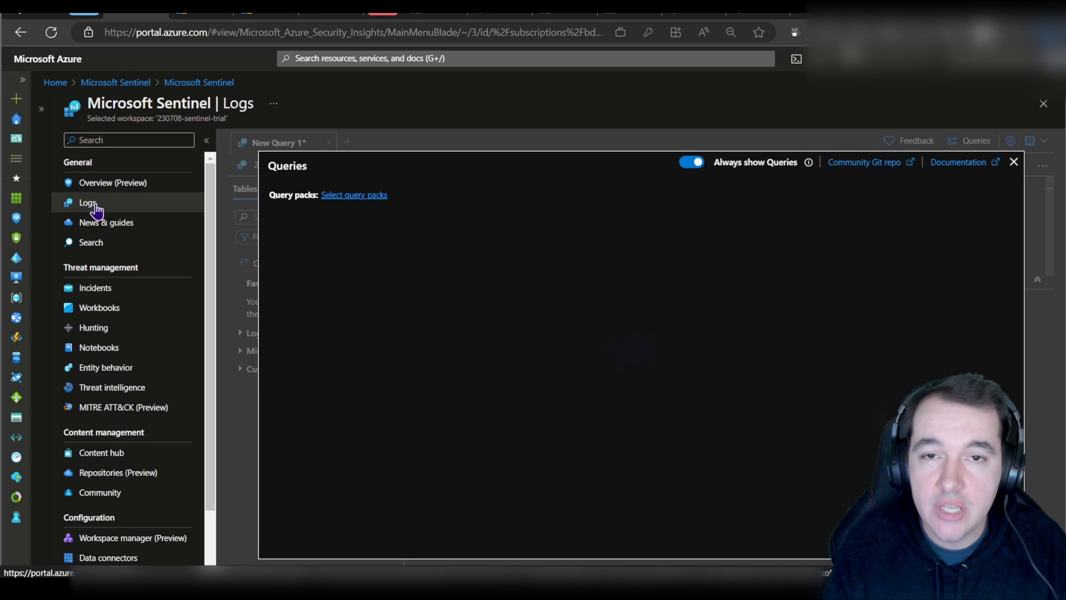
{"action": "left_click", "coordinate": [1014, 162]}
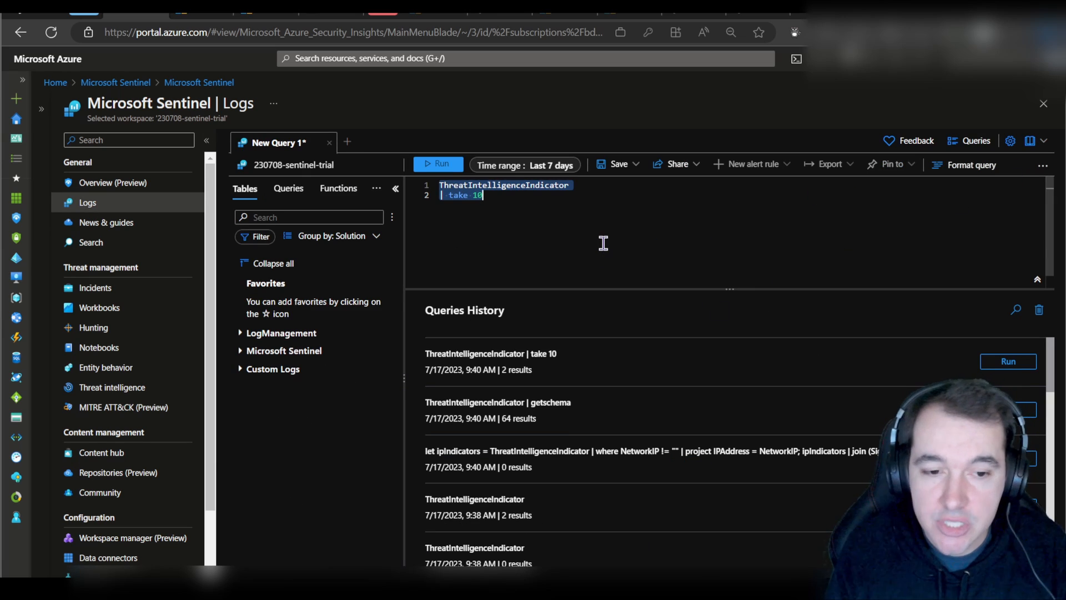
{"action": "key", "text": "BackSpace"}
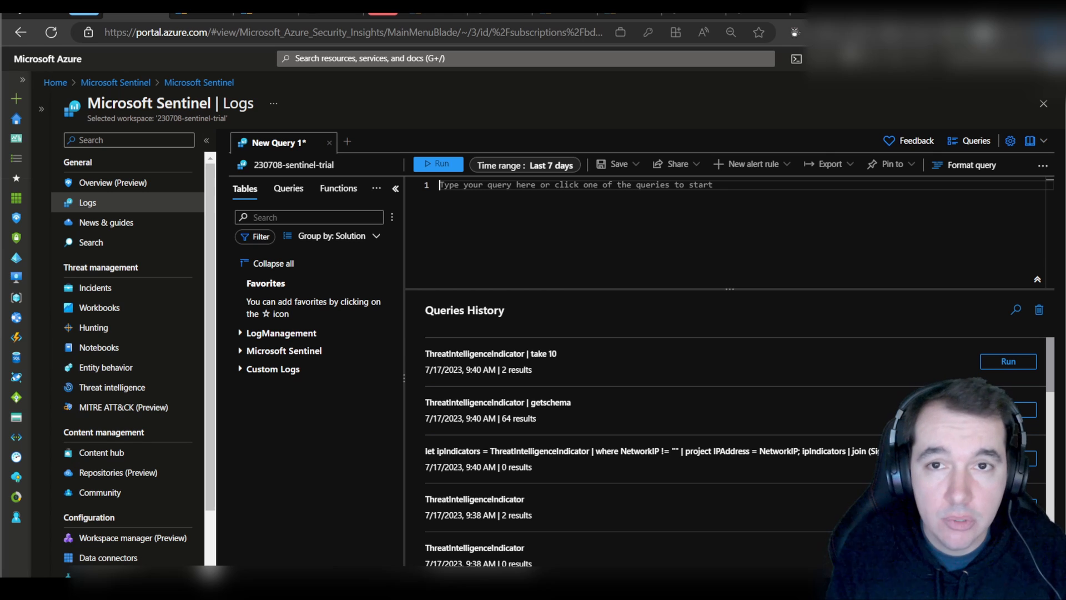
{"action": "key", "text": "ctrl+z"}
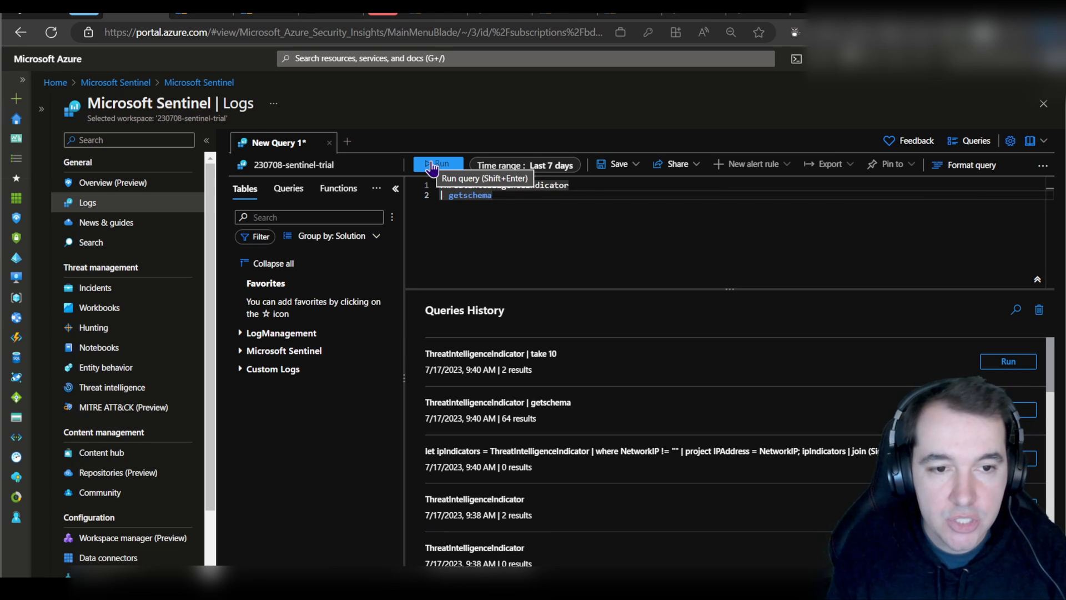
{"action": "scroll", "coordinate": [508, 206], "scroll_direction": "up", "scroll_amount": 5}
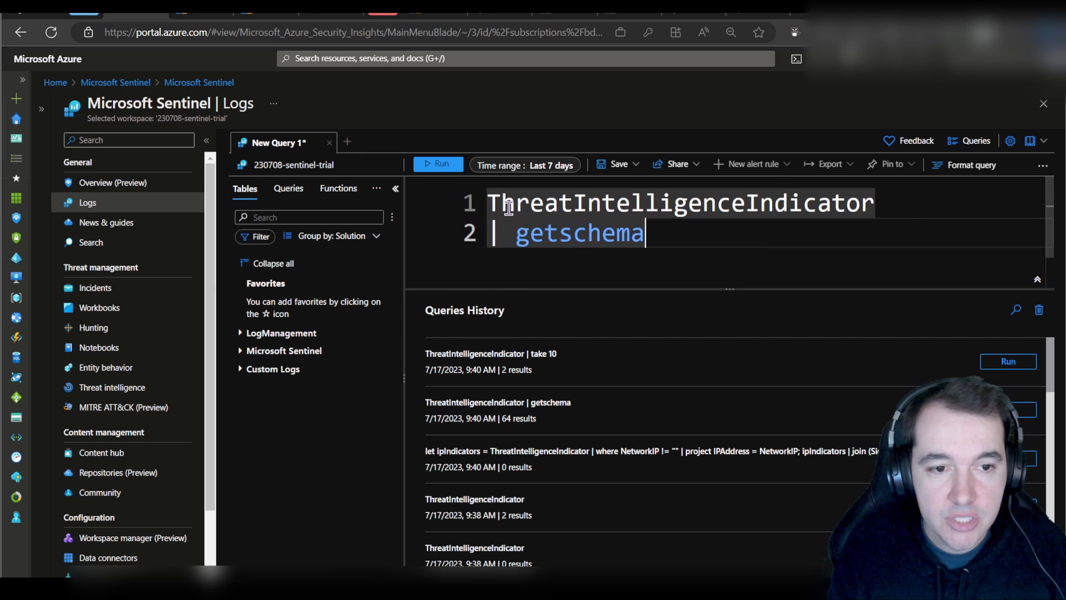
{"action": "left_click", "coordinate": [437, 165]}
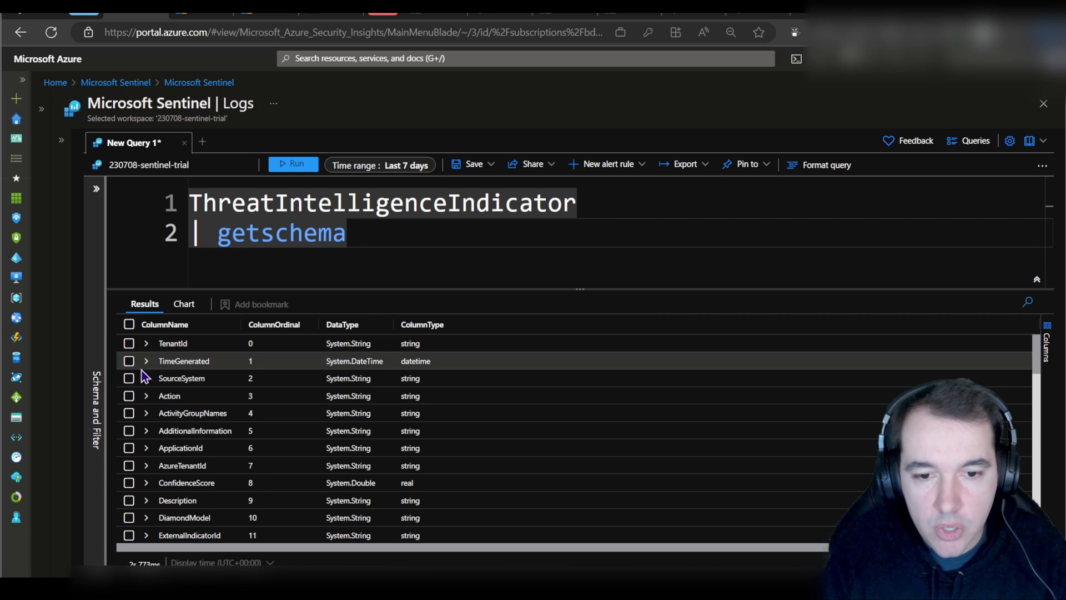
{"action": "scroll", "coordinate": [168, 429], "scroll_direction": "down", "scroll_amount": 1}
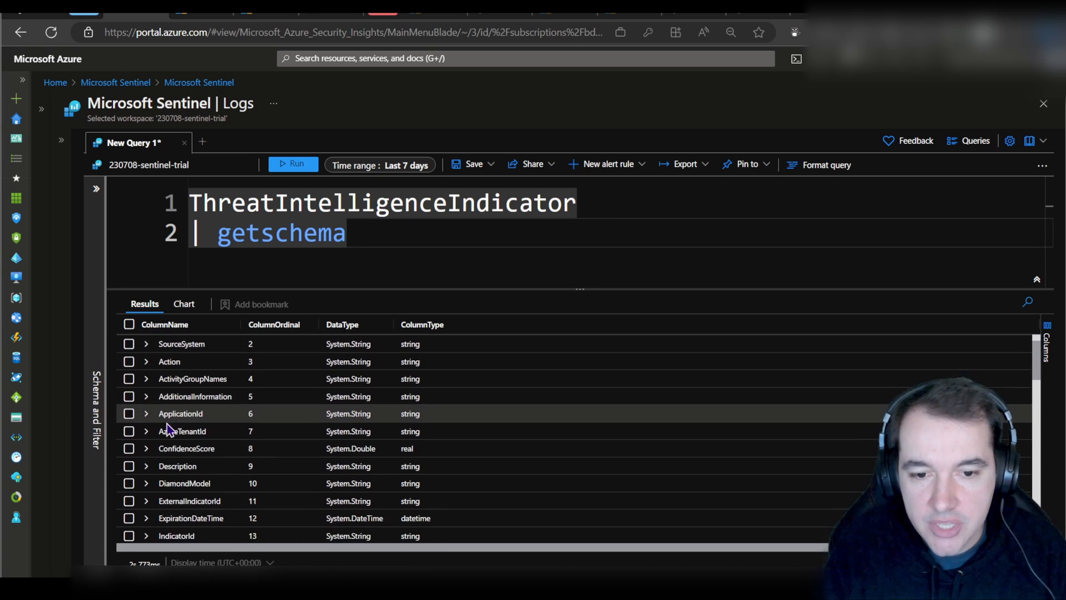
{"action": "scroll", "coordinate": [168, 430], "scroll_direction": "down", "scroll_amount": 3}
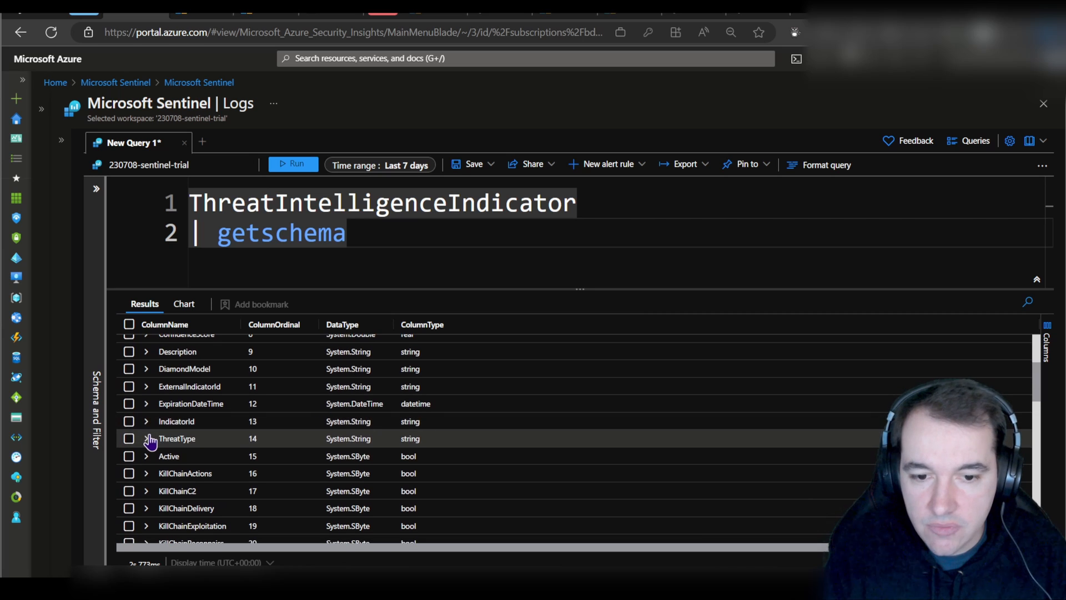
- Expand the ThreatType and Active entries in the schema results to check their column details, and collapse Active again
{"action": "left_click", "coordinate": [148, 438]}
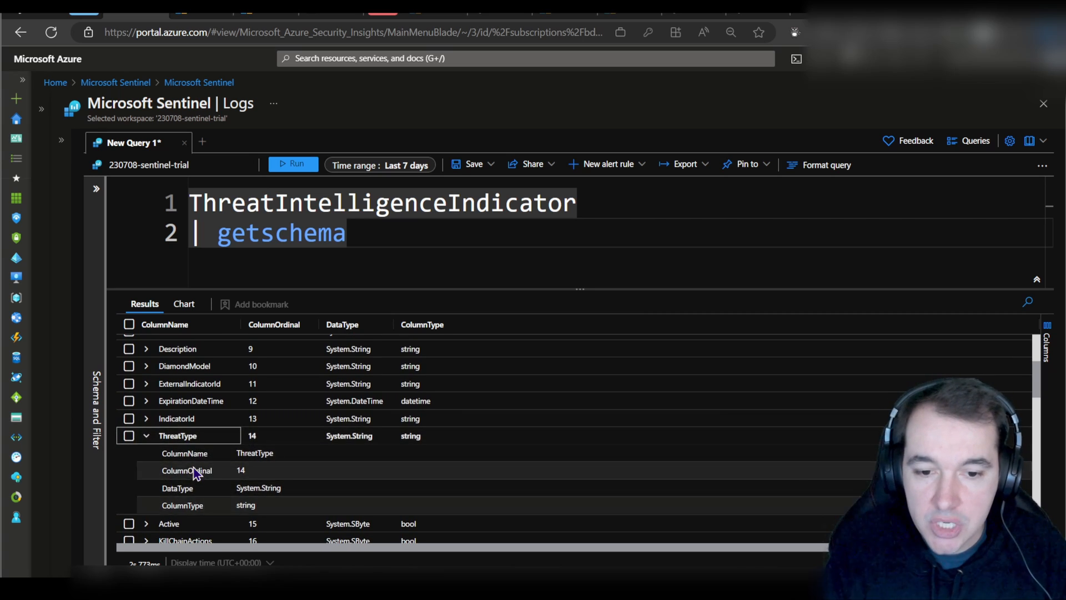
{"action": "scroll", "coordinate": [194, 472], "scroll_direction": "down", "scroll_amount": 3}
{"action": "left_click", "coordinate": [146, 424]}
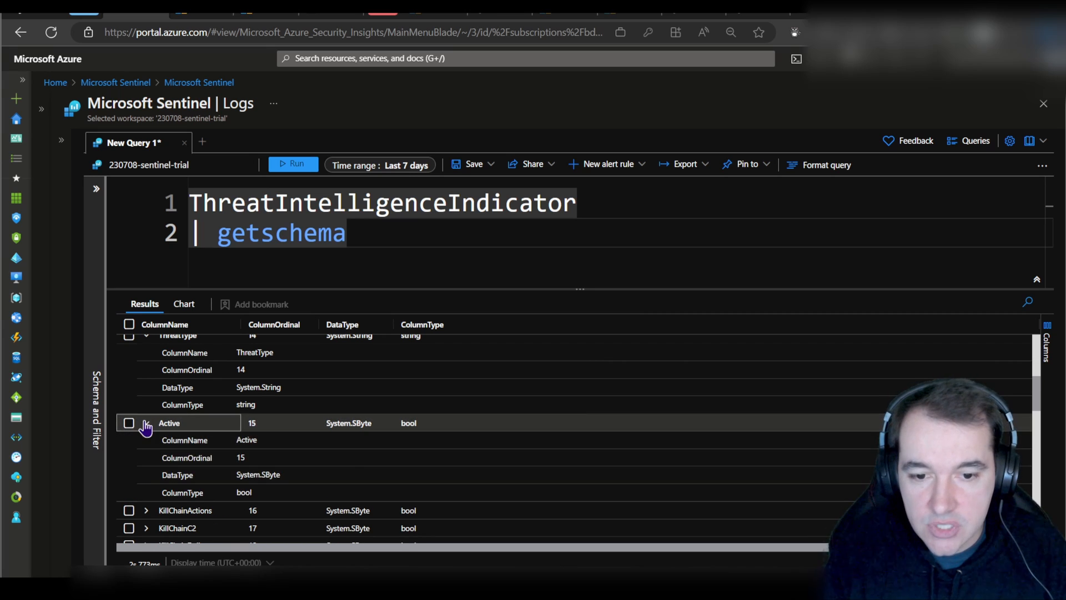
{"action": "left_click", "coordinate": [146, 424]}
{"action": "scroll", "coordinate": [143, 472], "scroll_direction": "down", "scroll_amount": 3}
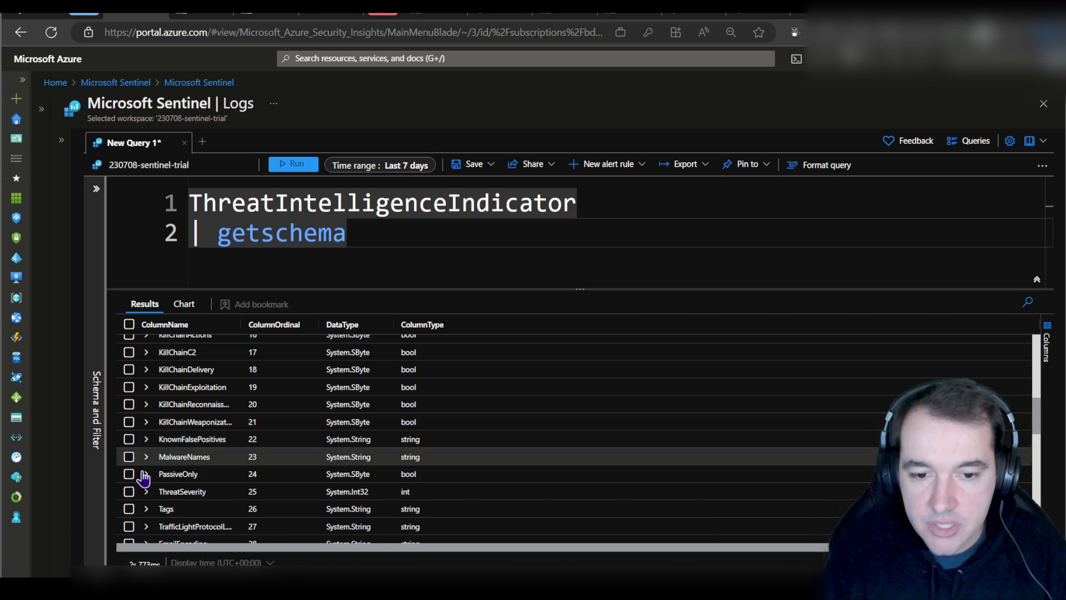
- Examine the rest of the schema through the email, file, network and Url columns, checking the details of EmailSourceDomain
{"action": "scroll", "coordinate": [145, 466], "scroll_direction": "down", "scroll_amount": 3}
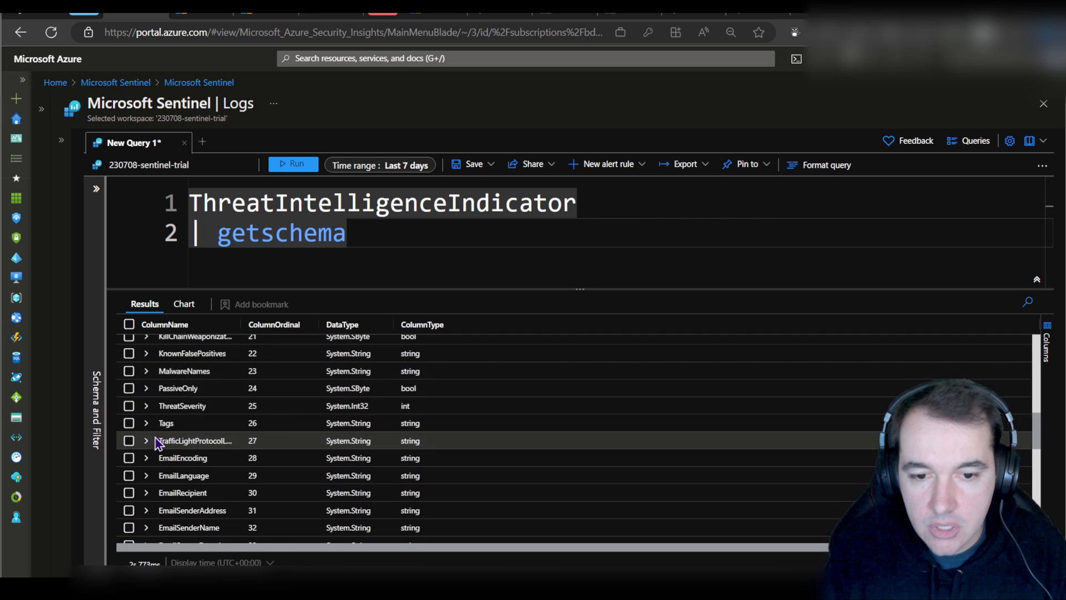
{"action": "scroll", "coordinate": [157, 443], "scroll_direction": "down", "scroll_amount": 2}
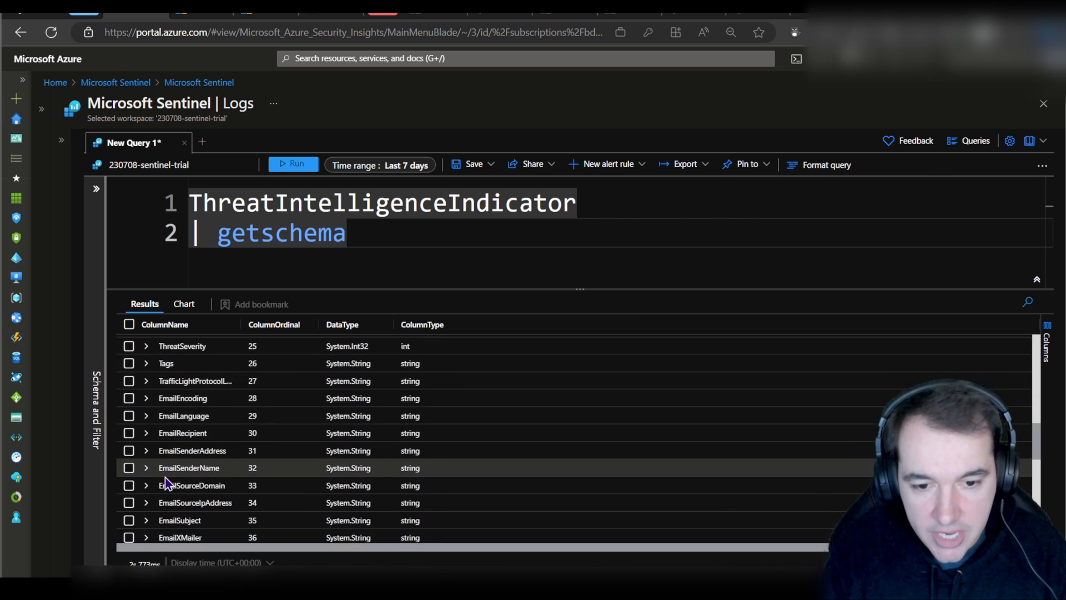
{"action": "scroll", "coordinate": [167, 483], "scroll_direction": "down", "scroll_amount": 4}
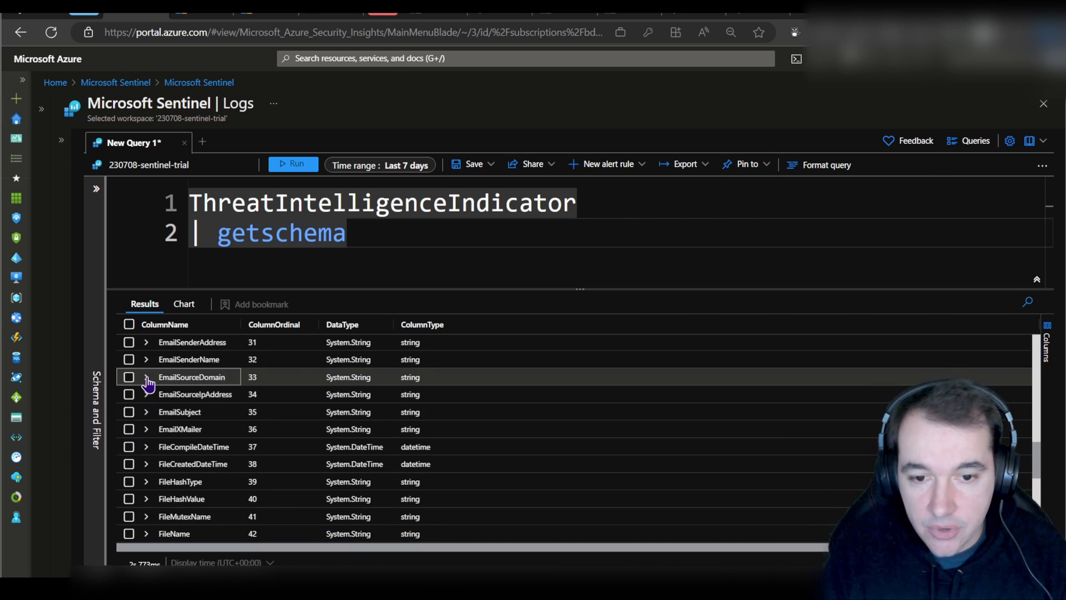
{"action": "left_click", "coordinate": [147, 379]}
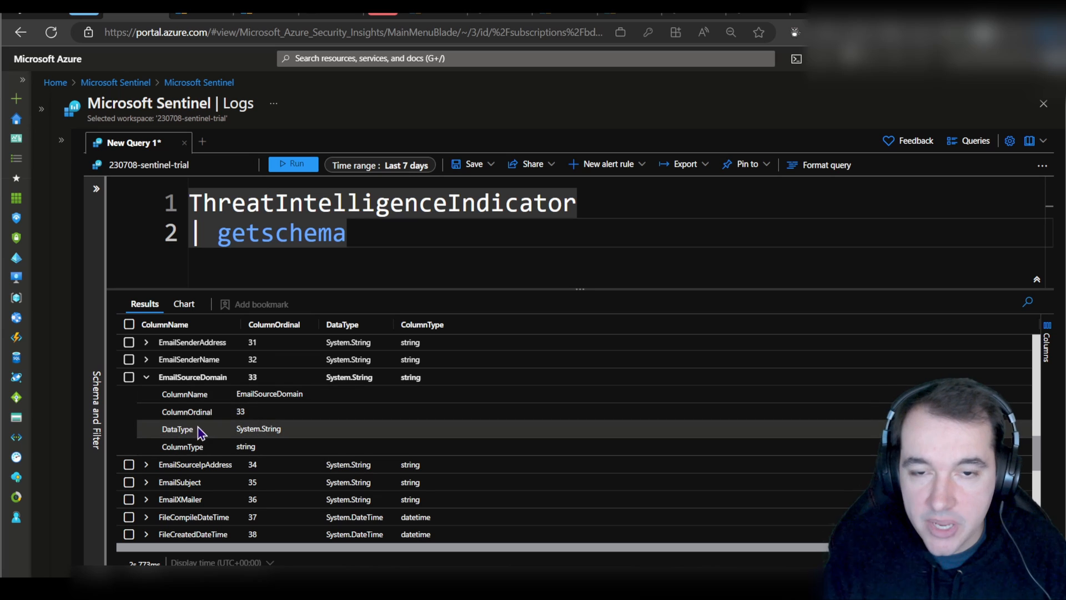
{"action": "left_click", "coordinate": [147, 377]}
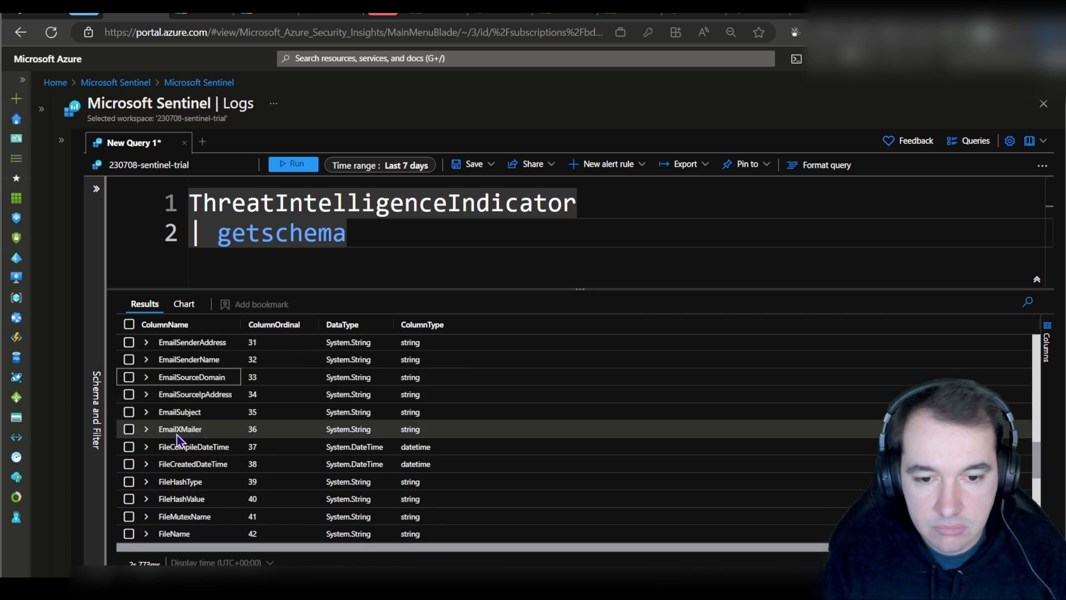
{"action": "scroll", "coordinate": [178, 440], "scroll_direction": "down", "scroll_amount": 2}
{"action": "scroll", "coordinate": [178, 440], "scroll_direction": "down", "scroll_amount": 3}
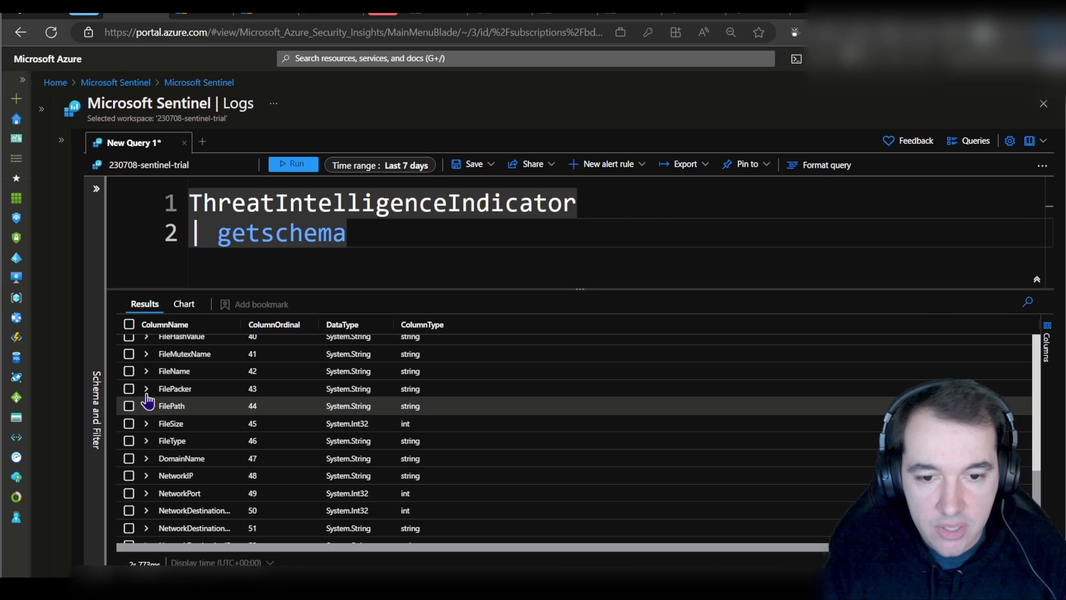
{"action": "scroll", "coordinate": [220, 444], "scroll_direction": "down", "scroll_amount": 1}
{"action": "scroll", "coordinate": [220, 447], "scroll_direction": "down", "scroll_amount": 5}
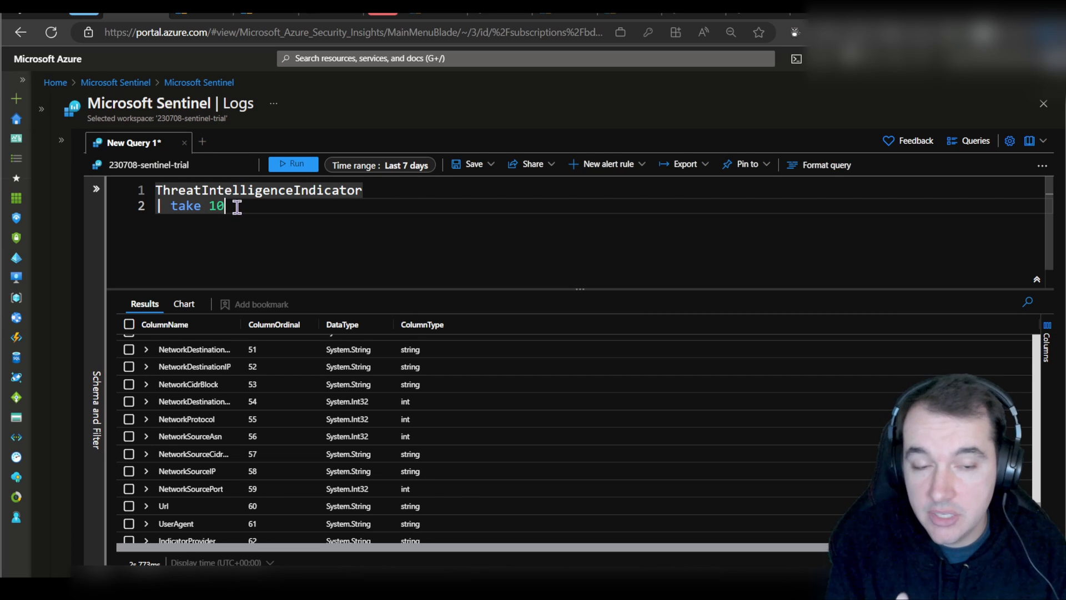
- Run the query "ThreatIntelligenceIndicator | take 10" and expand the 7/16/2023, 10:01:15.155 PM record to view its details
{"action": "left_click", "coordinate": [295, 166]}
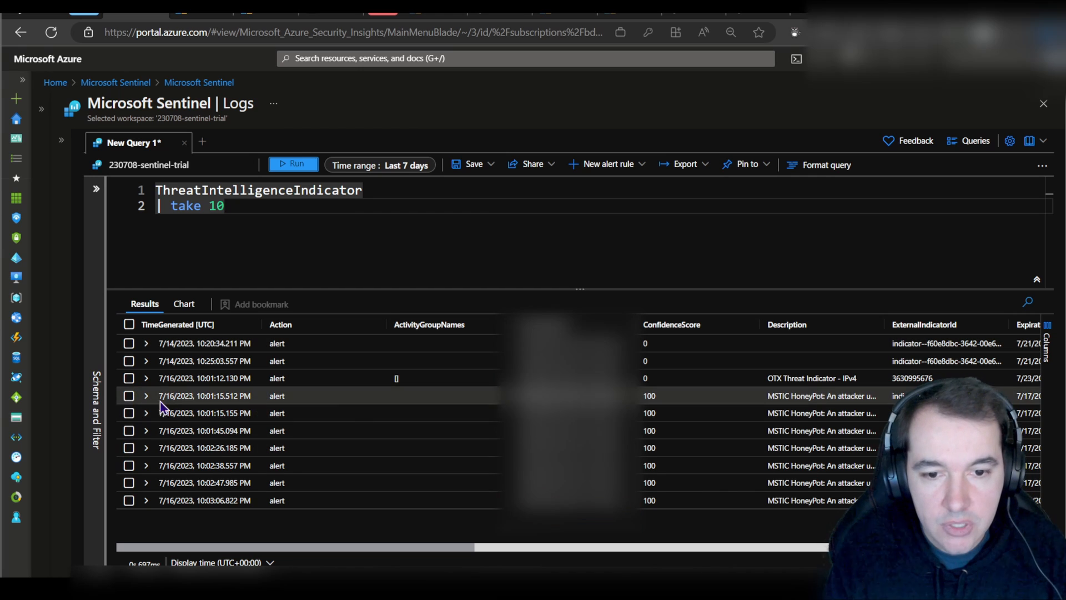
{"action": "left_click", "coordinate": [146, 414]}
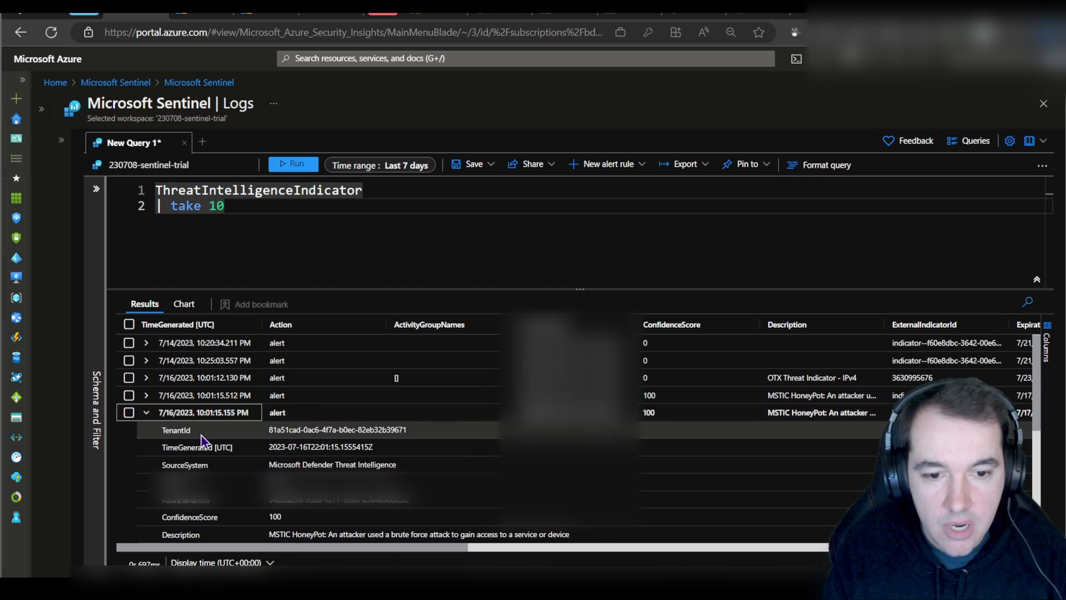
{"action": "scroll", "coordinate": [202, 440], "scroll_direction": "down", "scroll_amount": 1}
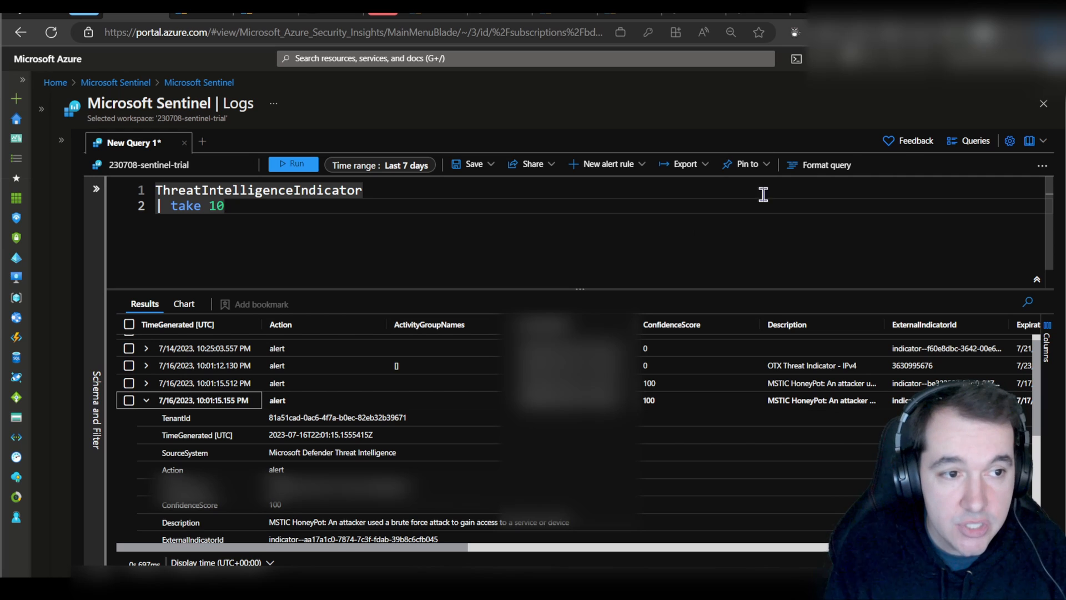
- Close the workspace logs, discarding the unsaved query edits, and open the workspace's Threat intelligence page
{"action": "left_click", "coordinate": [1044, 106]}
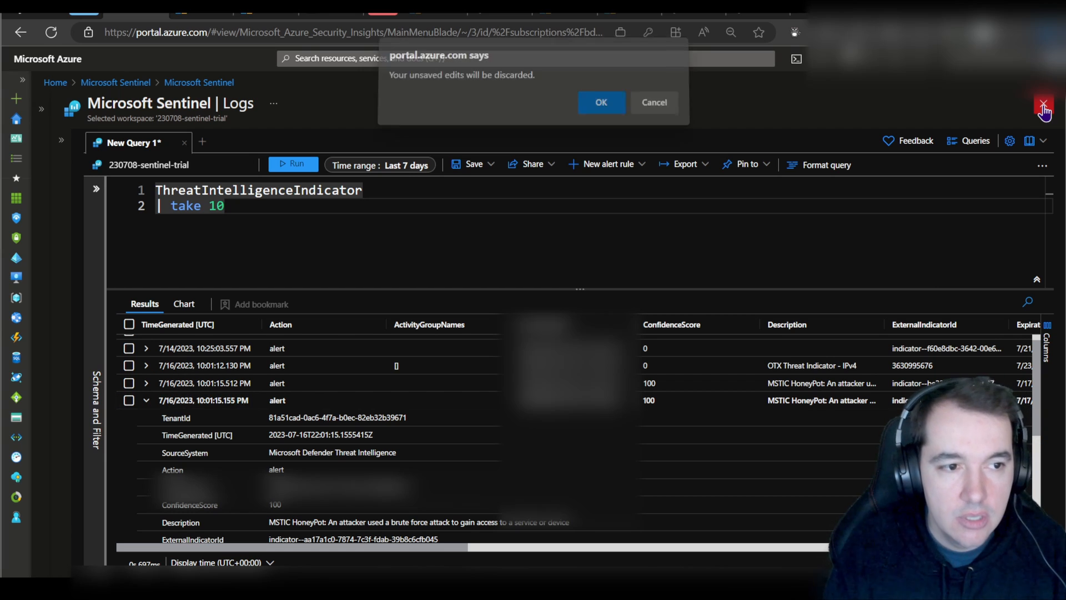
{"action": "left_click", "coordinate": [601, 110]}
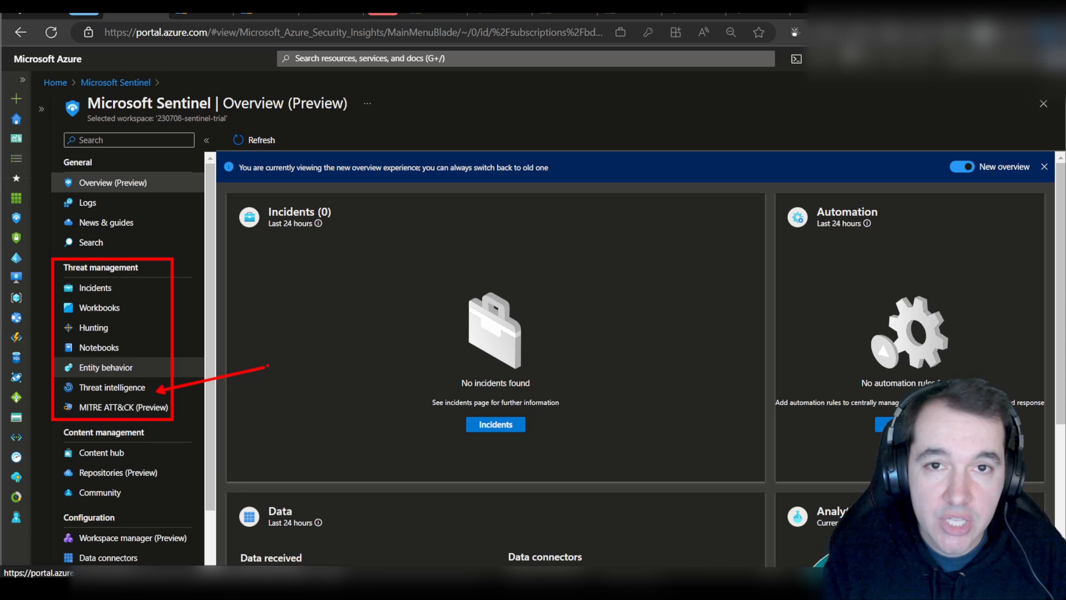
{"action": "left_click", "coordinate": [134, 388]}
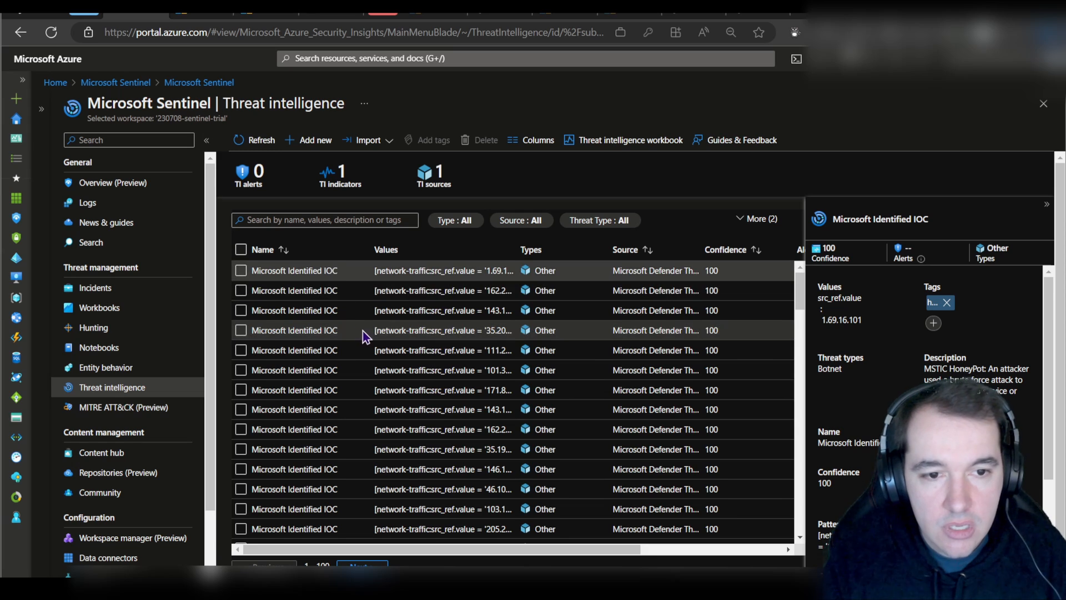
- Look through the threat indicator list and widen its Source column to fit the full source names
{"action": "scroll", "coordinate": [367, 333], "scroll_direction": "down", "scroll_amount": 10}
{"action": "scroll", "coordinate": [388, 345], "scroll_direction": "down", "scroll_amount": 10}
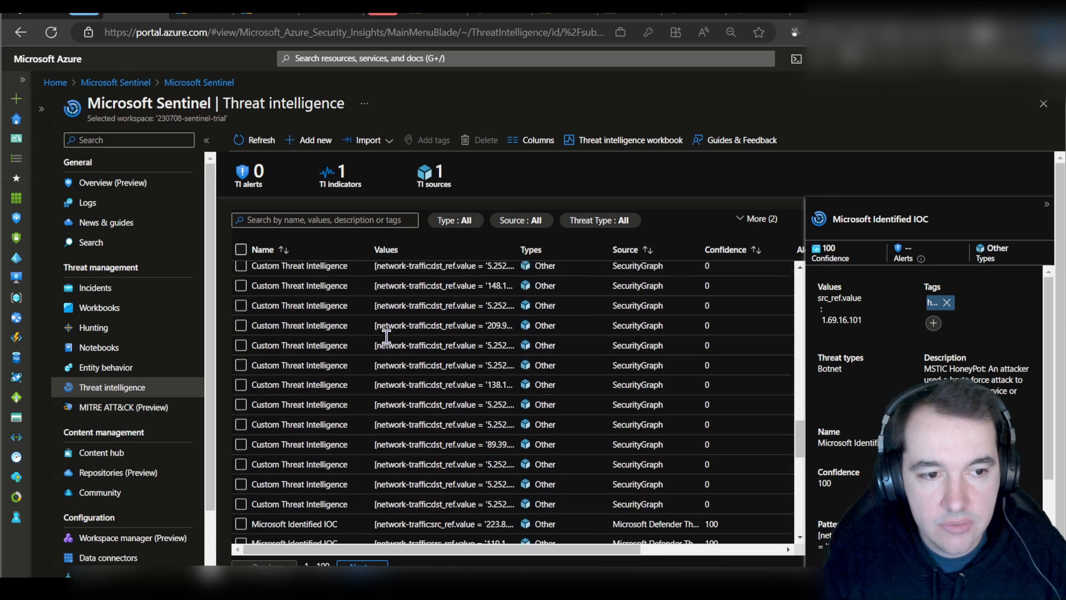
{"action": "scroll", "coordinate": [396, 349], "scroll_direction": "up", "scroll_amount": 3}
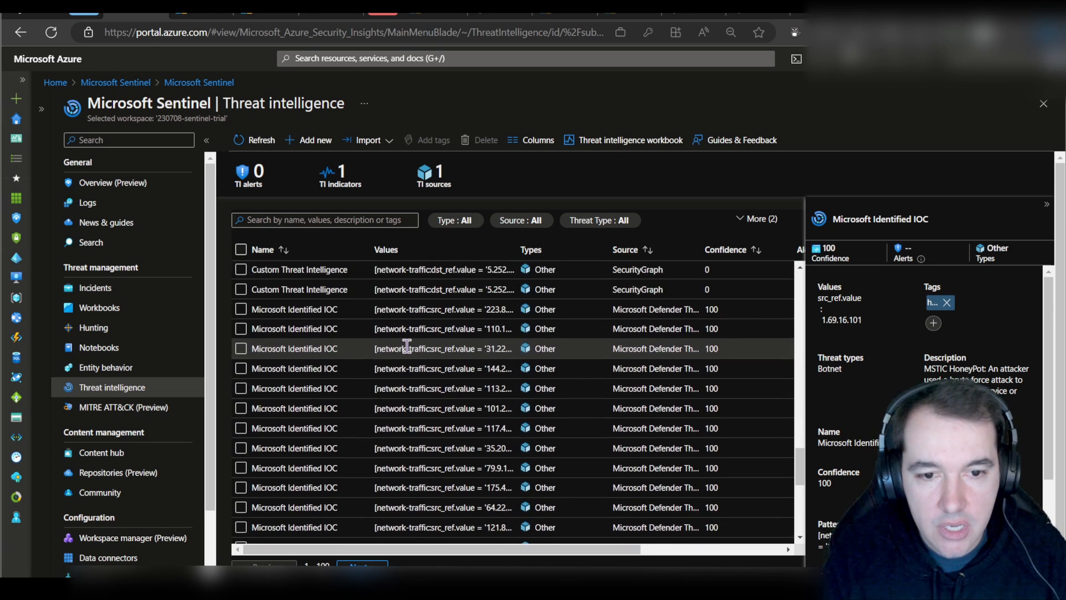
{"action": "scroll", "coordinate": [407, 345], "scroll_direction": "up", "scroll_amount": 10}
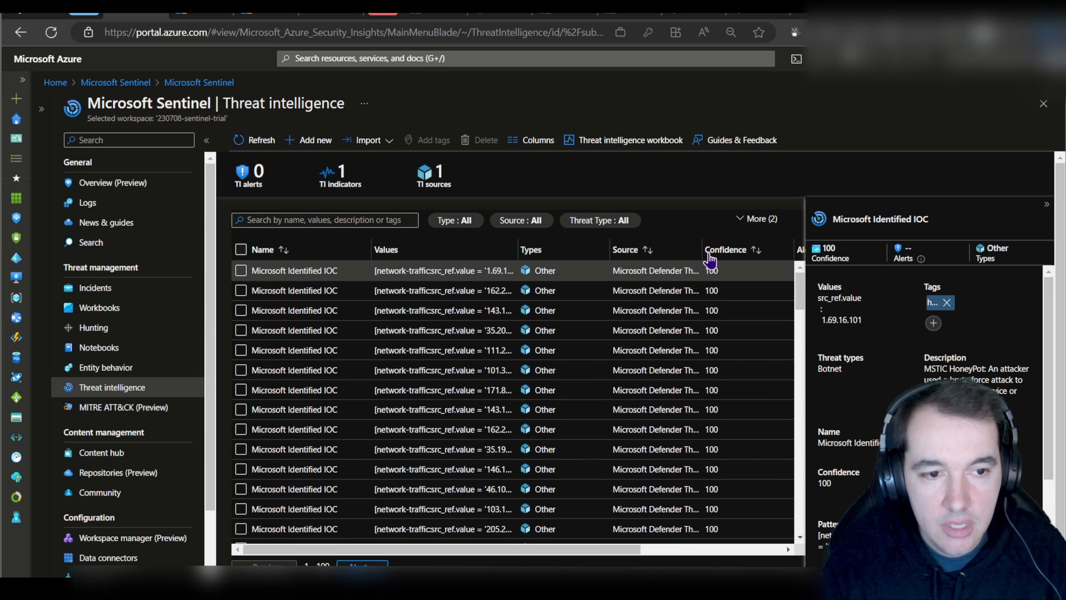
{"action": "left_click_drag", "start_coordinate": [701, 250], "coordinate": [771, 250]}
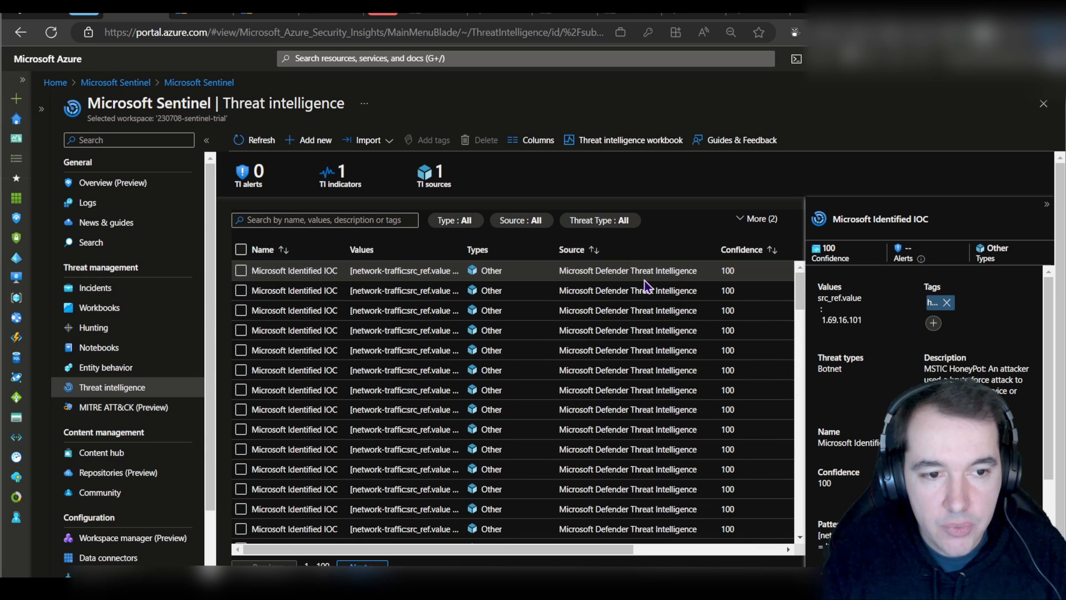
- Compare the sources and confidence values of the Microsoft Identified IOC and Custom Threat Intelligence indicators down the list
{"action": "scroll", "coordinate": [598, 358], "scroll_direction": "down", "scroll_amount": 10}
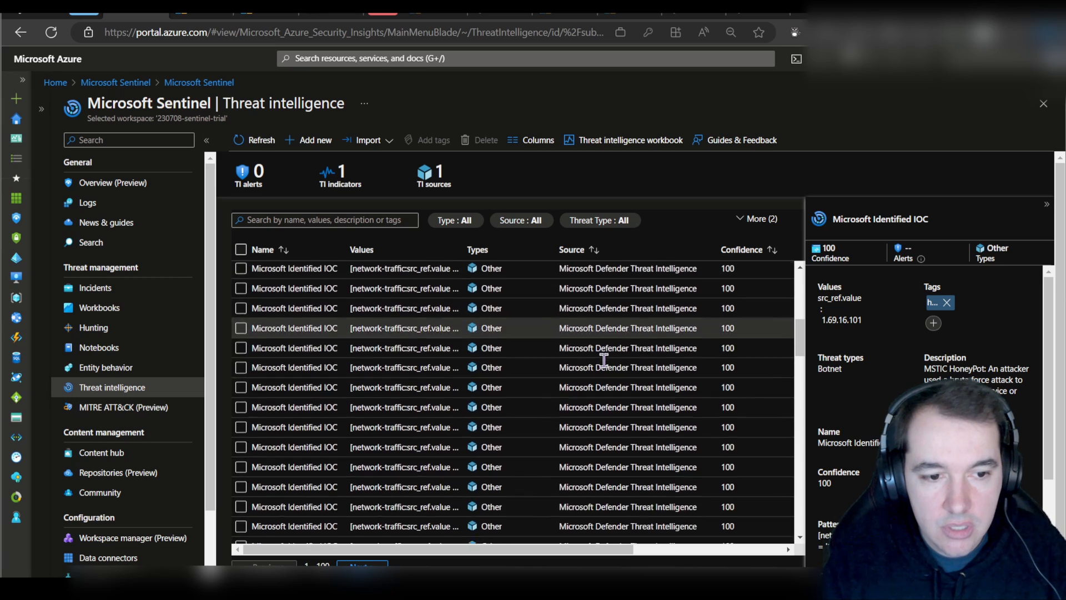
{"action": "scroll", "coordinate": [606, 362], "scroll_direction": "down", "scroll_amount": 10}
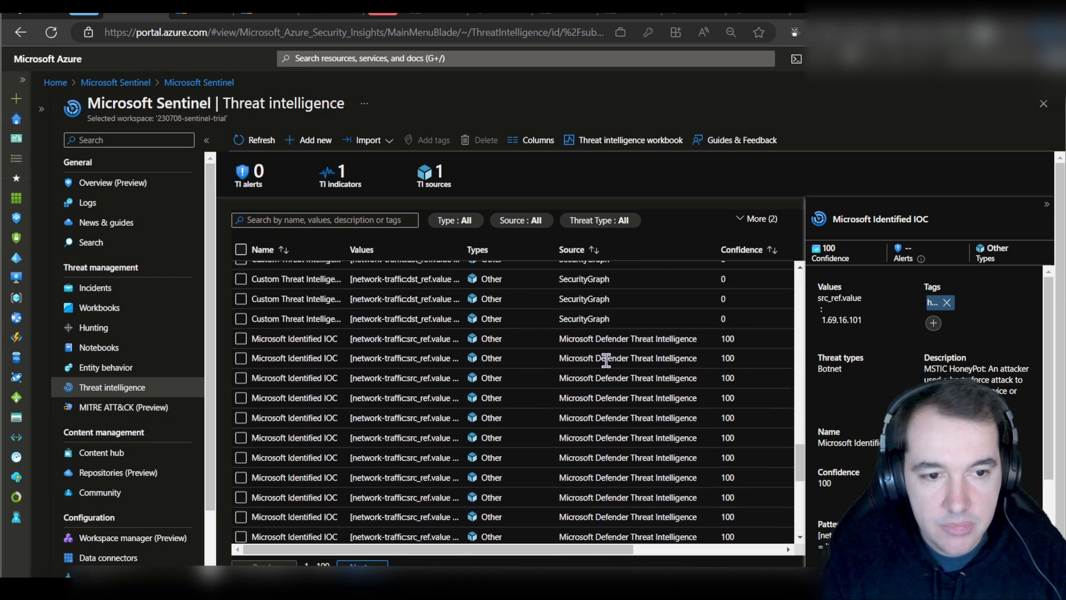
{"action": "scroll", "coordinate": [609, 368], "scroll_direction": "down", "scroll_amount": 5}
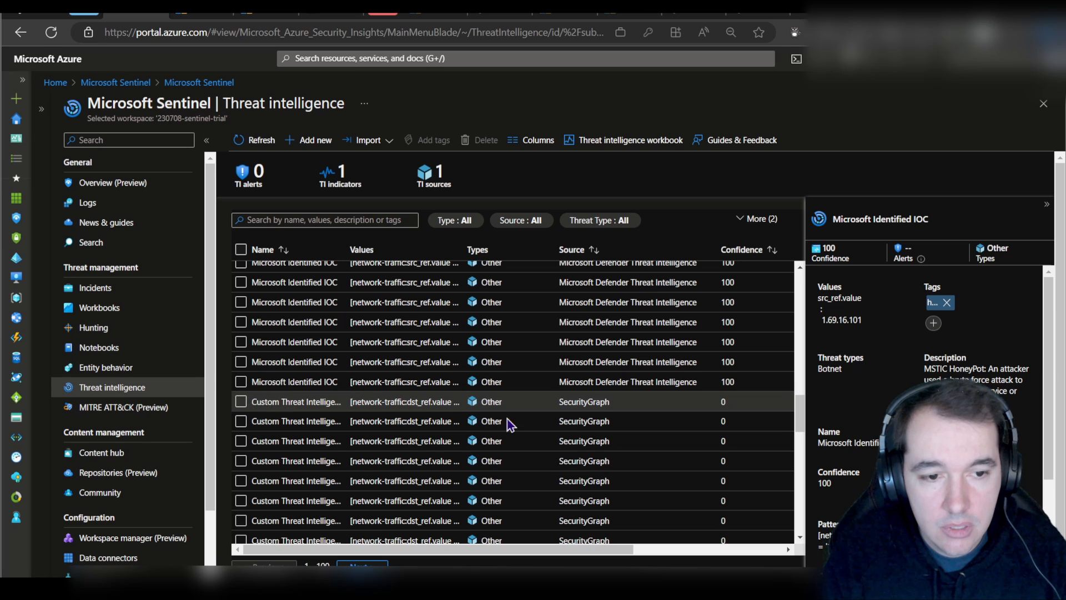
{"action": "scroll", "coordinate": [556, 427], "scroll_direction": "down", "scroll_amount": 5}
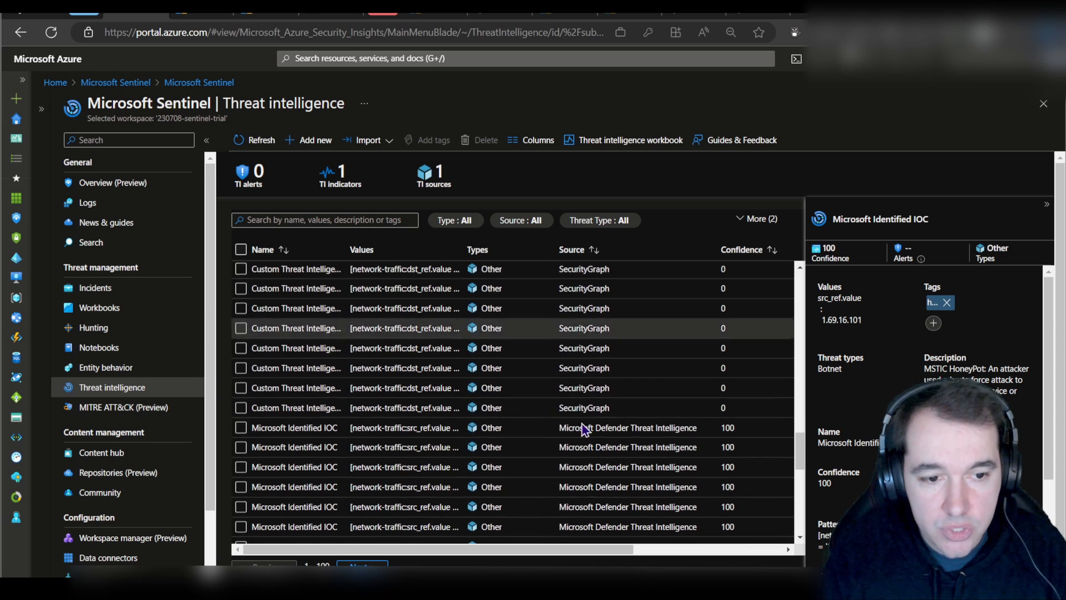
{"action": "scroll", "coordinate": [584, 431], "scroll_direction": "down", "scroll_amount": 5}
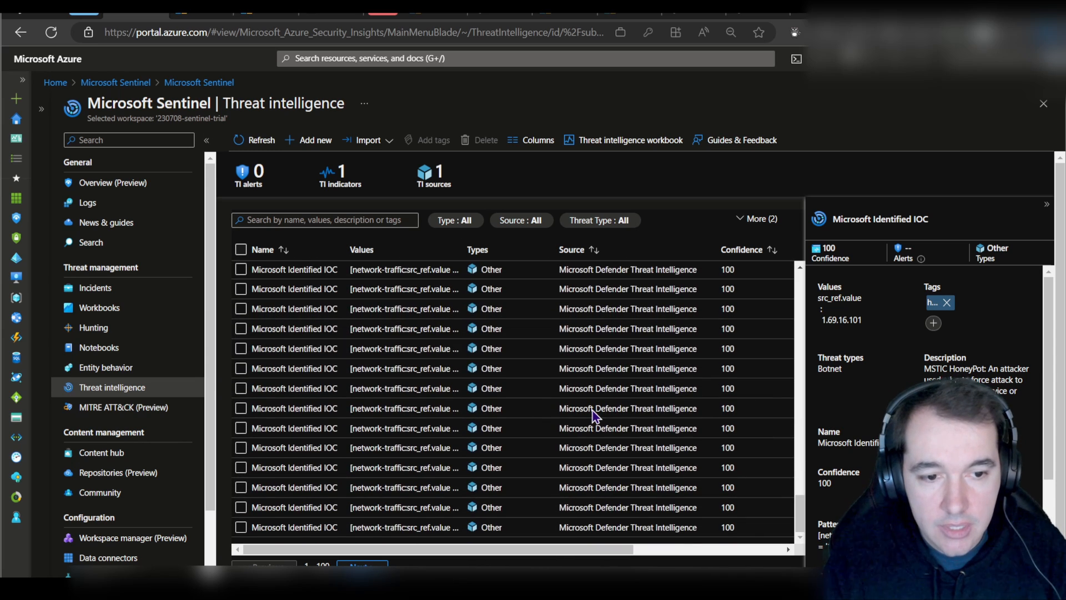
{"action": "scroll", "coordinate": [591, 410], "scroll_direction": "down", "scroll_amount": 5}
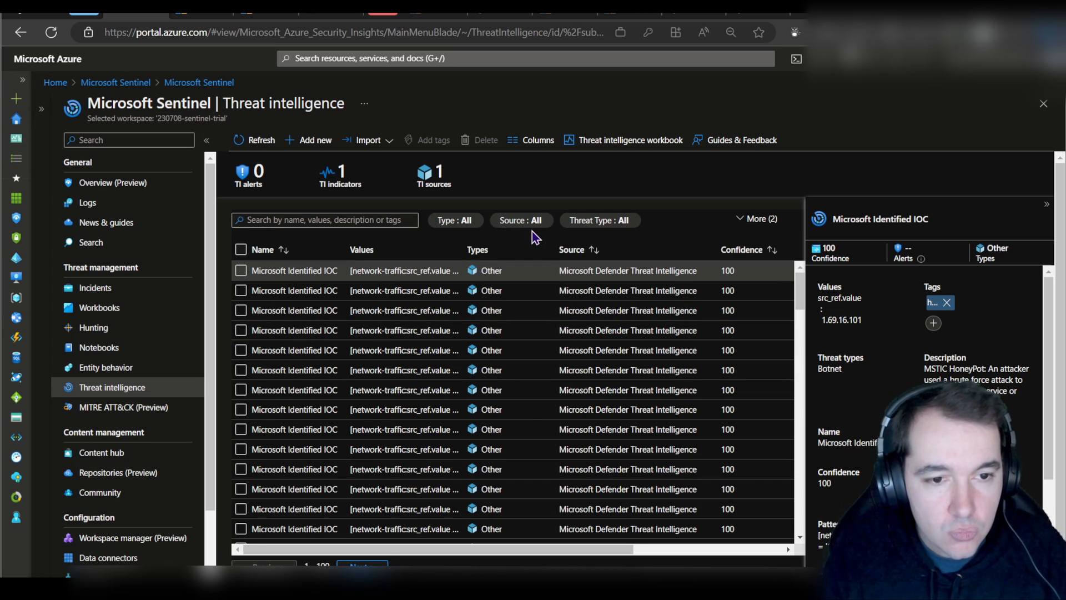
- Check the available options of the Type, Source and Threat Type filters without applying any of them
{"action": "left_click", "coordinate": [461, 222]}
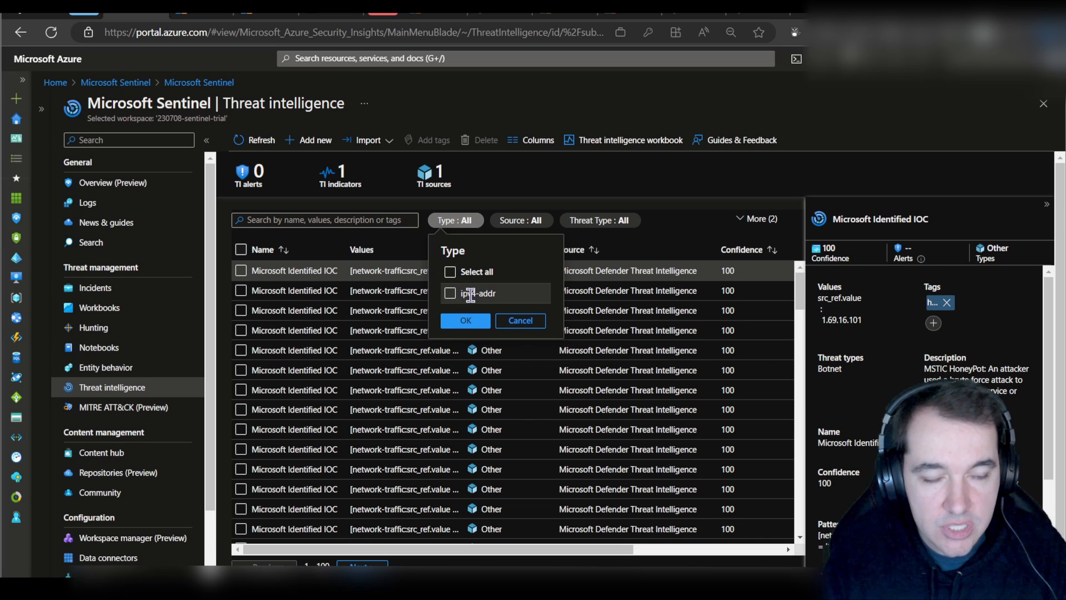
{"action": "left_click", "coordinate": [517, 325]}
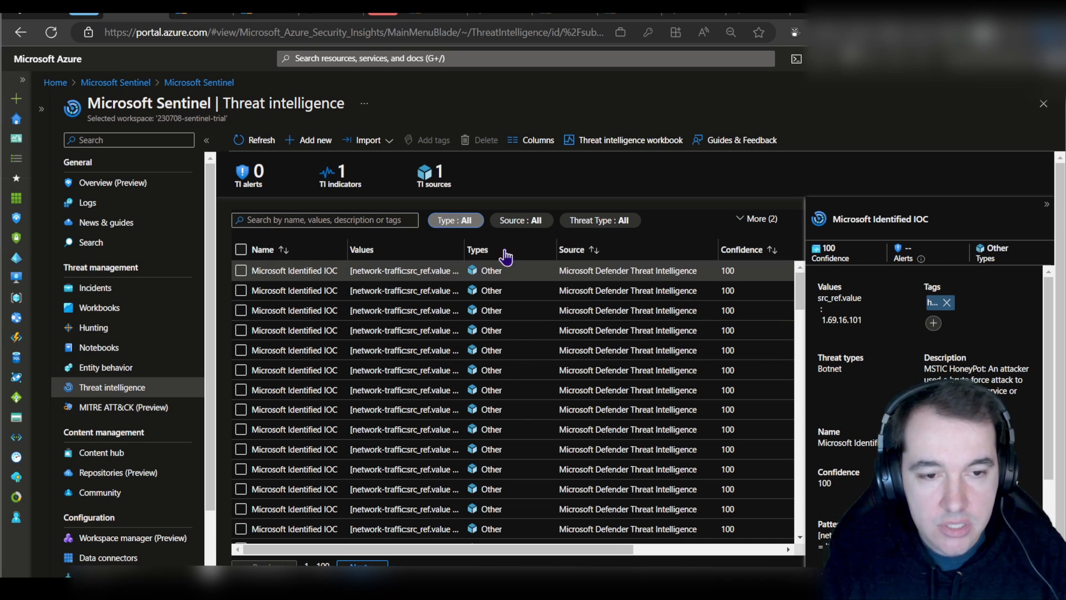
{"action": "left_click", "coordinate": [519, 222]}
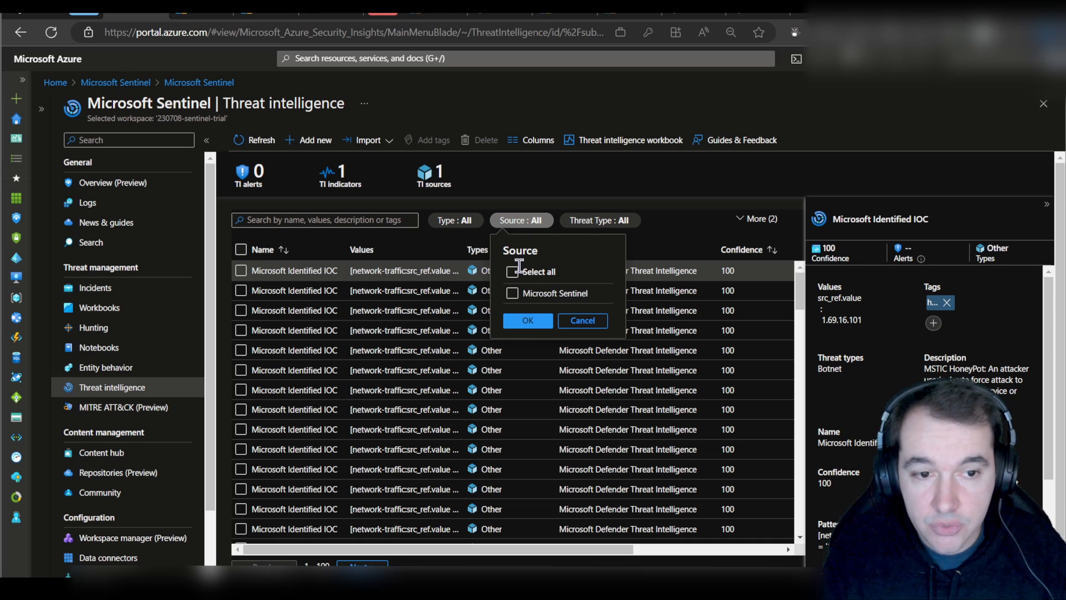
{"action": "left_click", "coordinate": [582, 322]}
{"action": "left_click", "coordinate": [597, 222]}
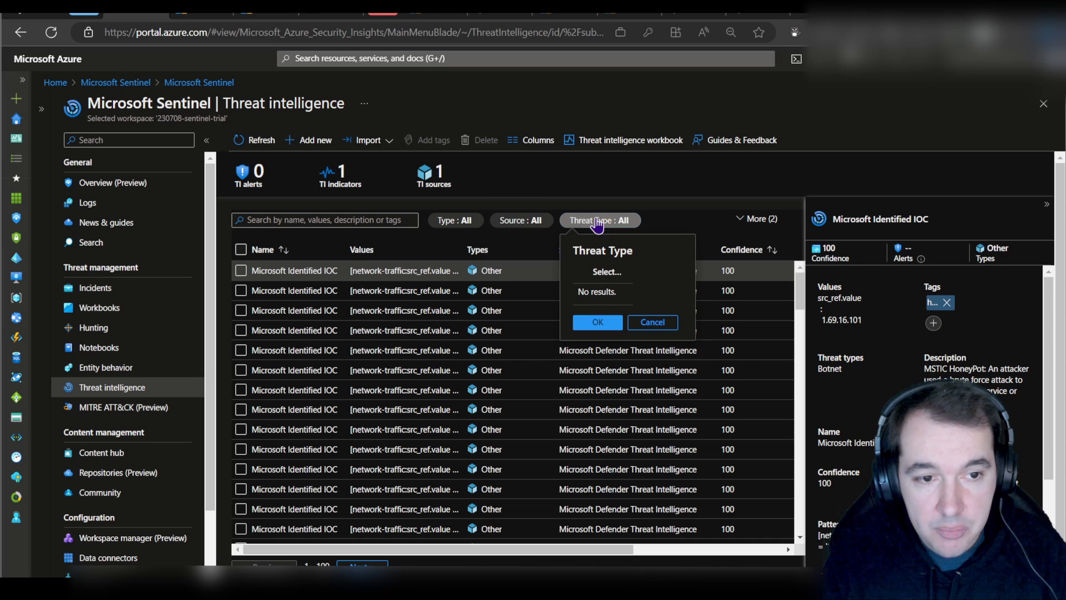
{"action": "left_click", "coordinate": [652, 323]}
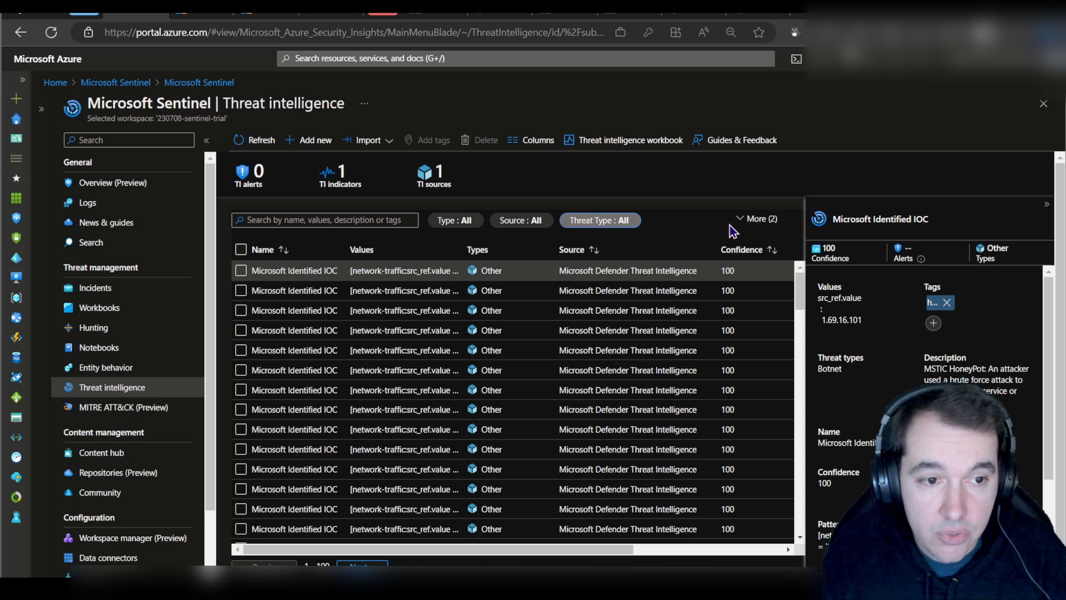
- Reveal the additional indicator filters and check the Expiring Before options, leaving that filter set to All
{"action": "left_click", "coordinate": [756, 220]}
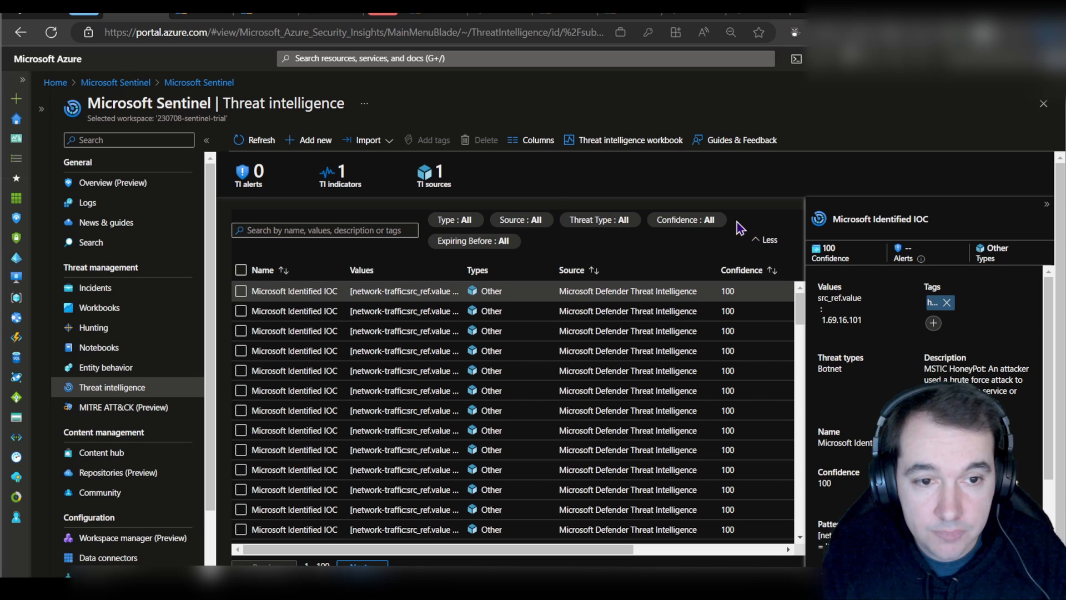
{"action": "left_click", "coordinate": [473, 242]}
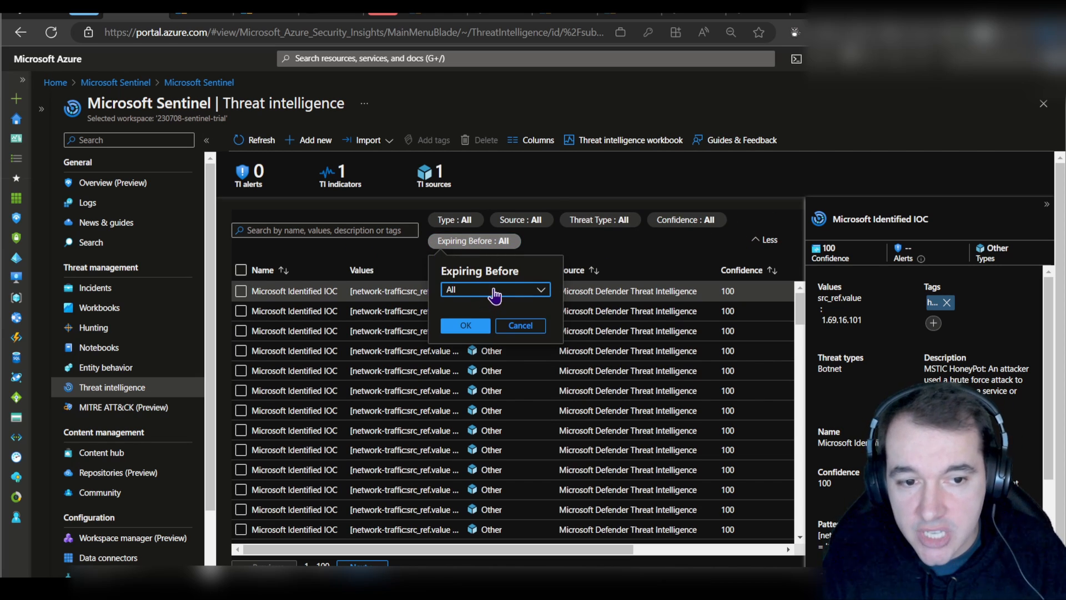
{"action": "left_click", "coordinate": [494, 289]}
{"action": "left_click", "coordinate": [495, 290]}
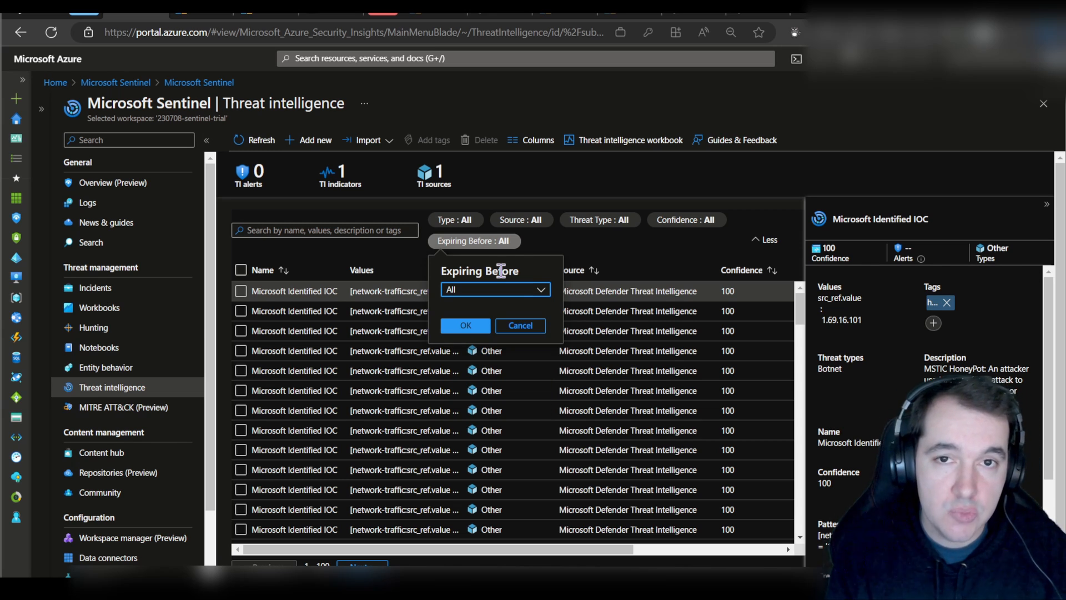
{"action": "left_click", "coordinate": [521, 327]}
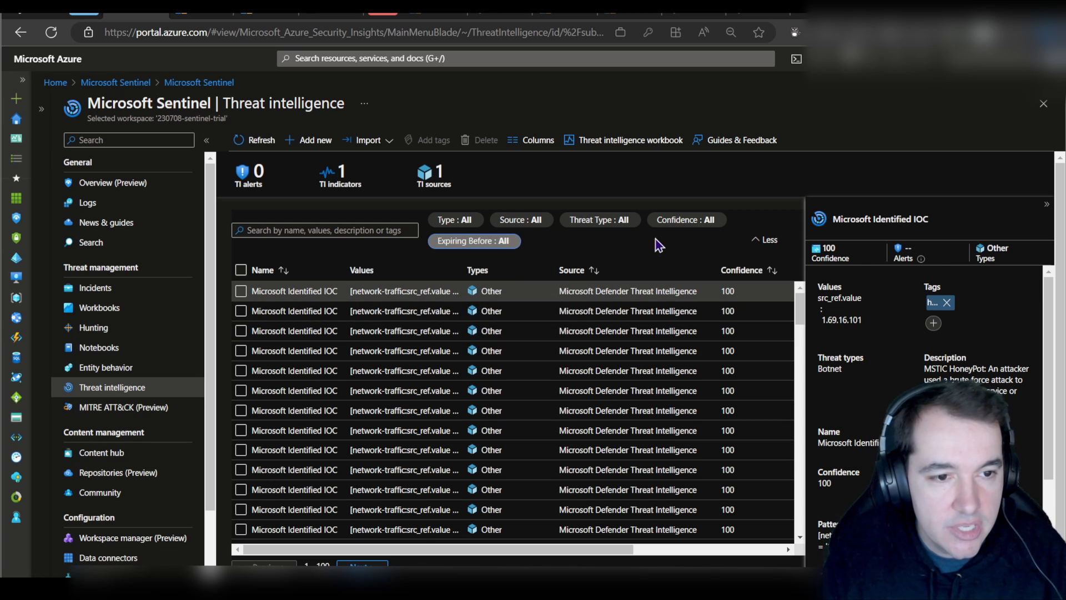
- Open the second Microsoft Identified IOC in the list and examine its description and source IP value
{"action": "left_click", "coordinate": [281, 315]}
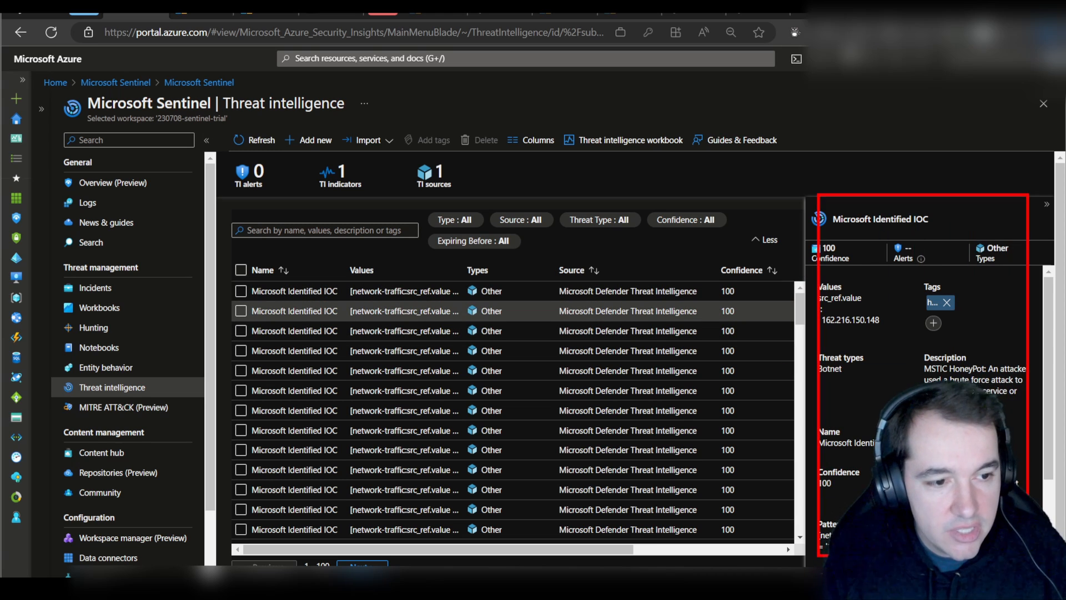
{"action": "left_click_drag", "start_coordinate": [926, 369], "coordinate": [1016, 422]}
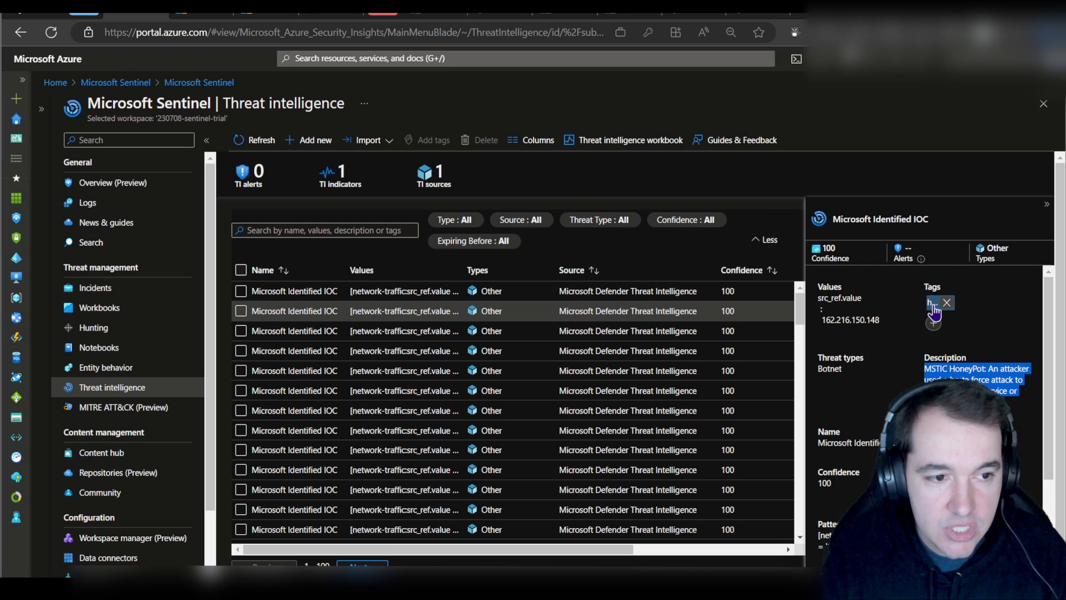
{"action": "left_click_drag", "start_coordinate": [879, 320], "coordinate": [822, 320]}
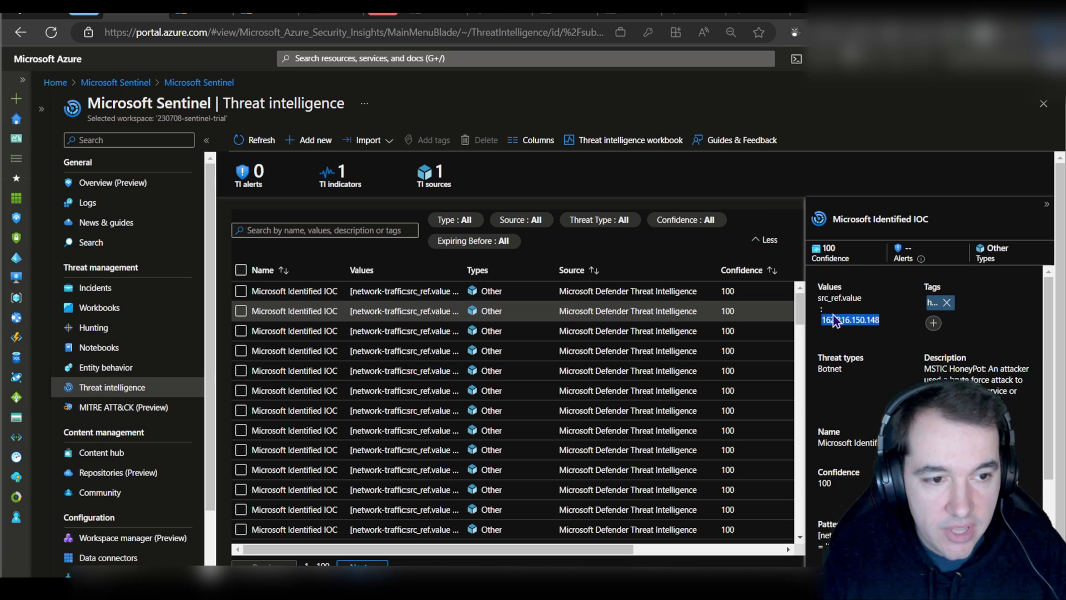
{"action": "left_click", "coordinate": [880, 361]}
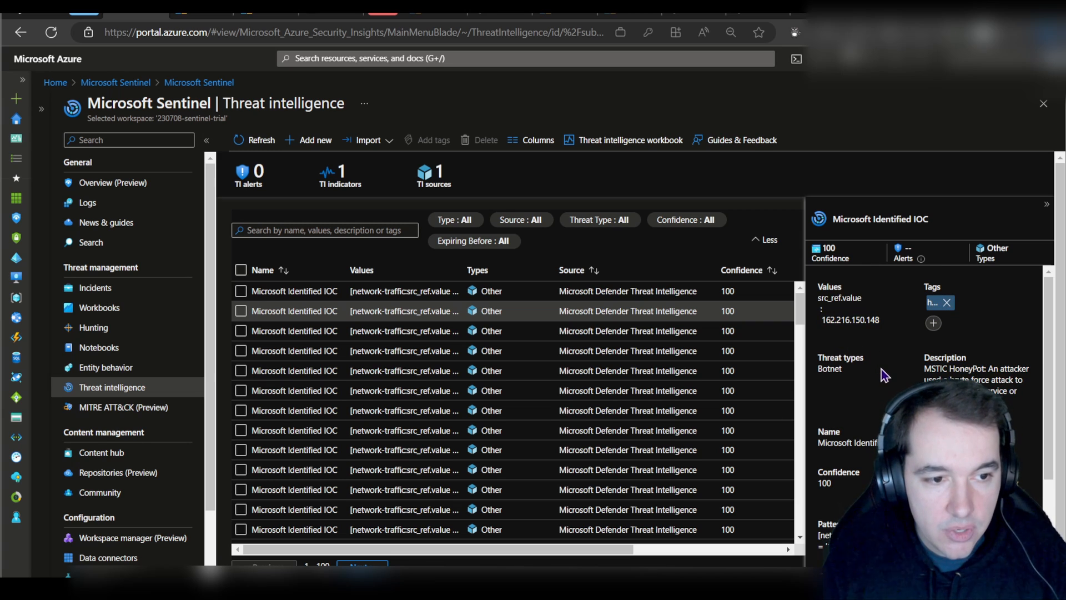
- Review the rest of that indicator's details, including its Created and Valid until dates
{"action": "scroll", "coordinate": [890, 393], "scroll_direction": "down", "scroll_amount": 2}
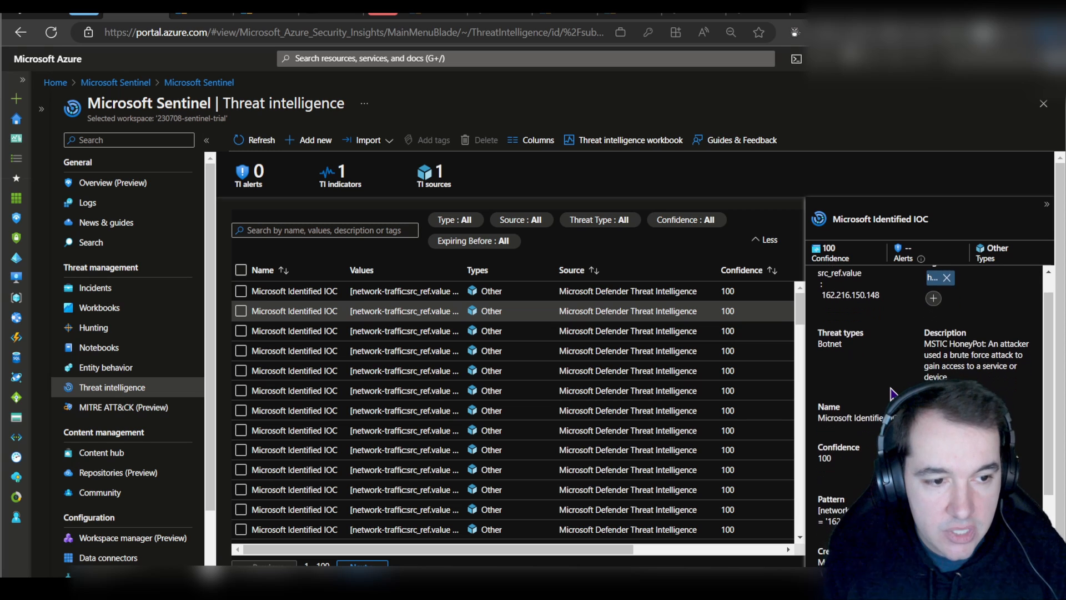
{"action": "scroll", "coordinate": [860, 430], "scroll_direction": "down", "scroll_amount": 3}
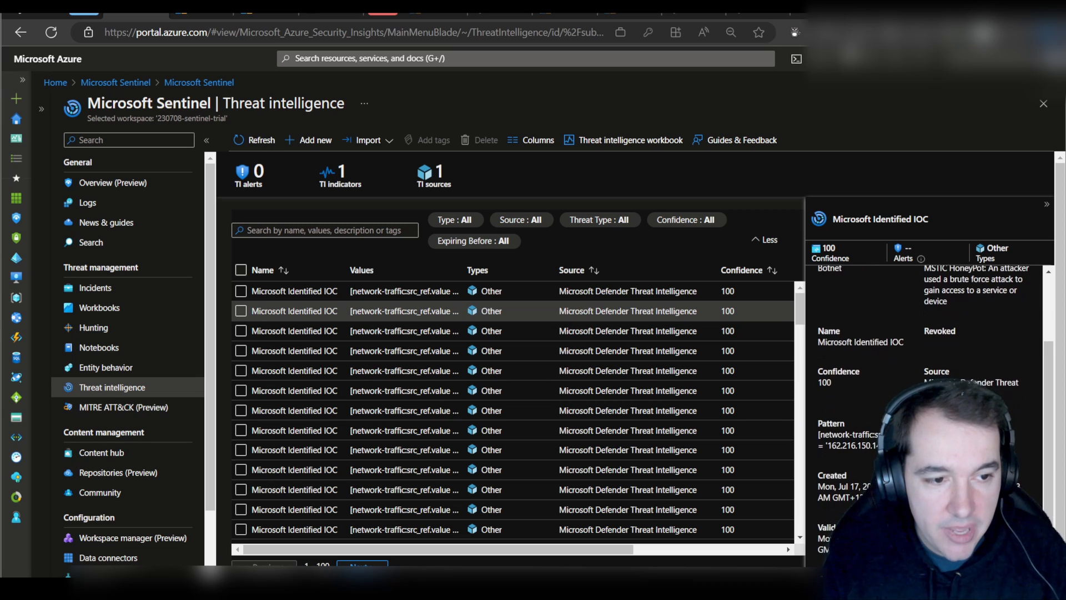
{"action": "triple_click", "coordinate": [860, 451]}
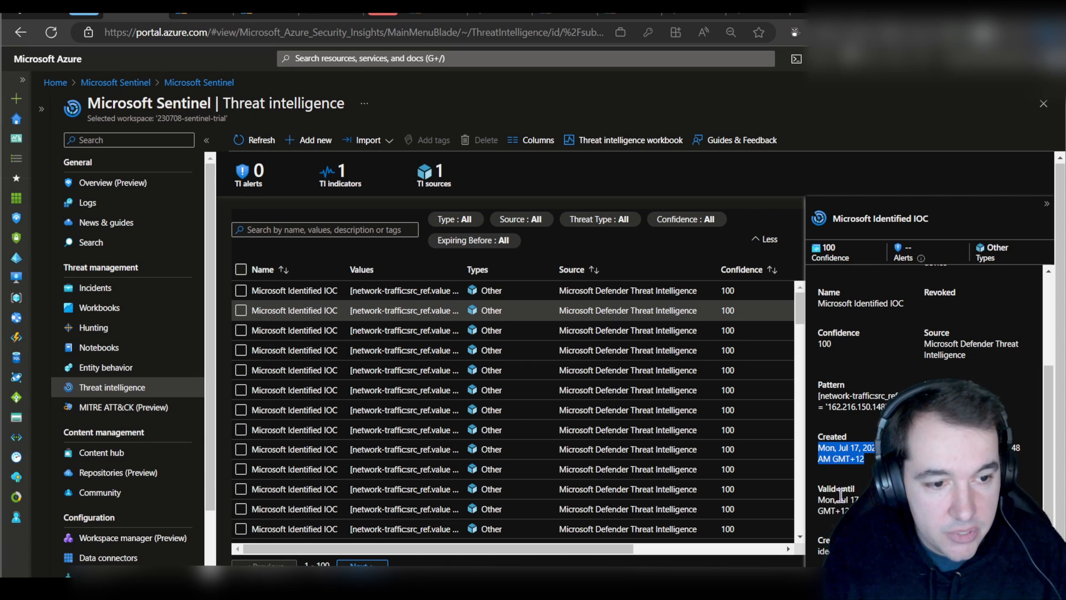
{"action": "left_click_drag", "start_coordinate": [816, 503], "coordinate": [830, 503]}
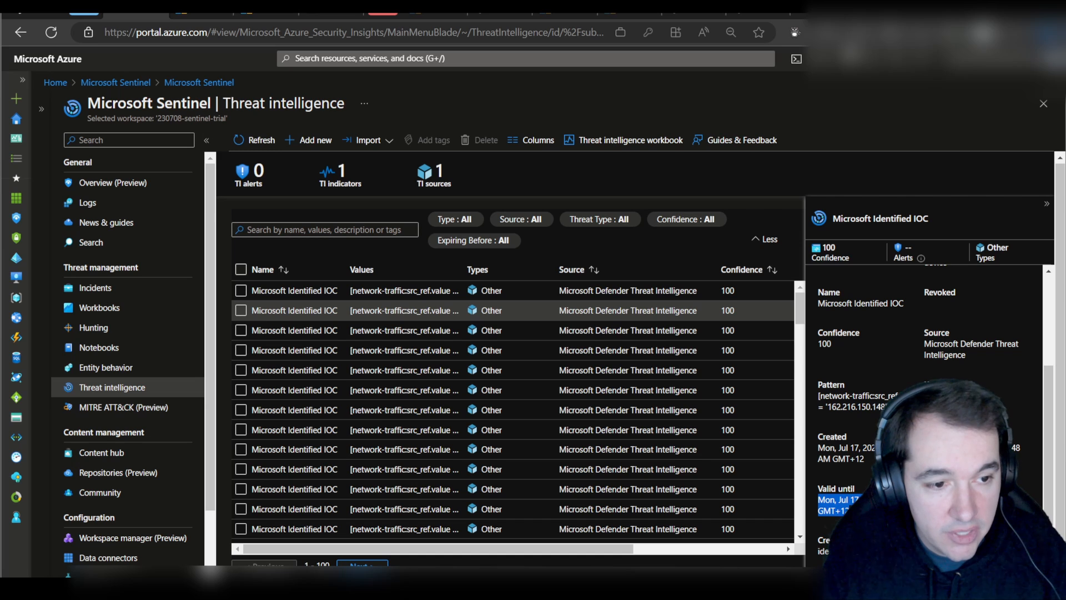
{"action": "left_click", "coordinate": [866, 507]}
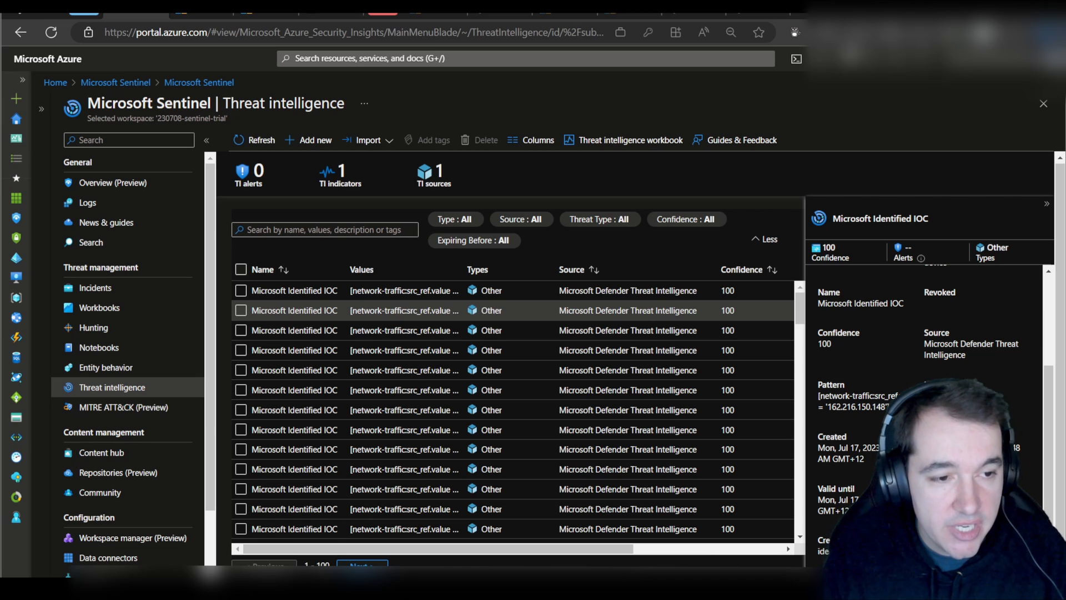
{"action": "scroll", "coordinate": [901, 277], "scroll_direction": "up", "scroll_amount": 3}
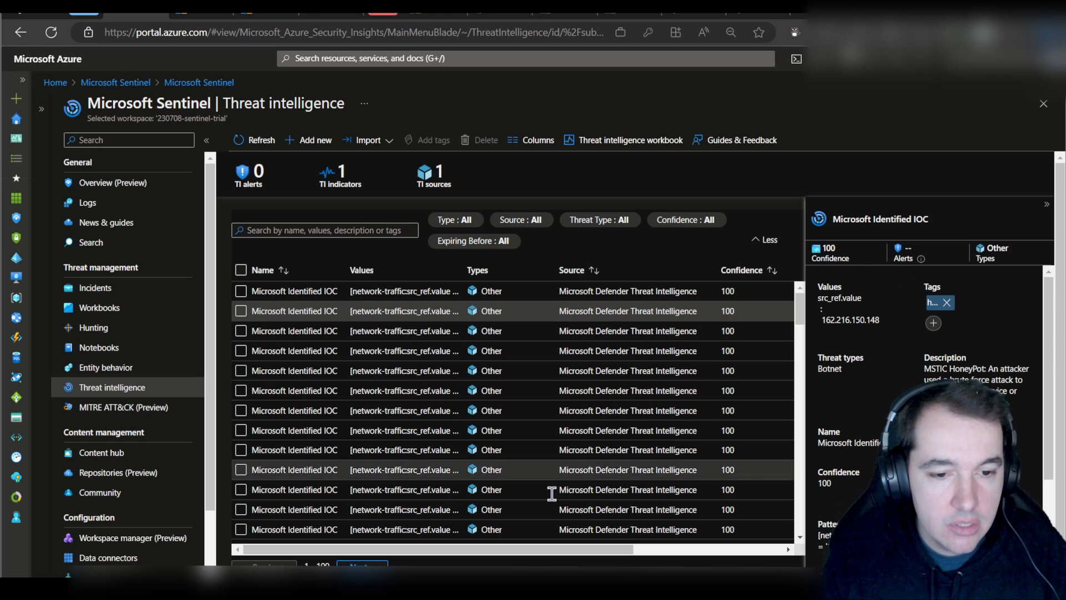
- Find a Custom Threat Intelligence indicator from SecurityGraph further down the list and examine its value, description, source and validity dates
{"action": "mouse_move", "coordinate": [494, 553]}
{"action": "left_mouse_down"}
{"action": "mouse_move", "coordinate": [595, 555]}
{"action": "mouse_move", "coordinate": [504, 556]}
{"action": "left_mouse_up"}
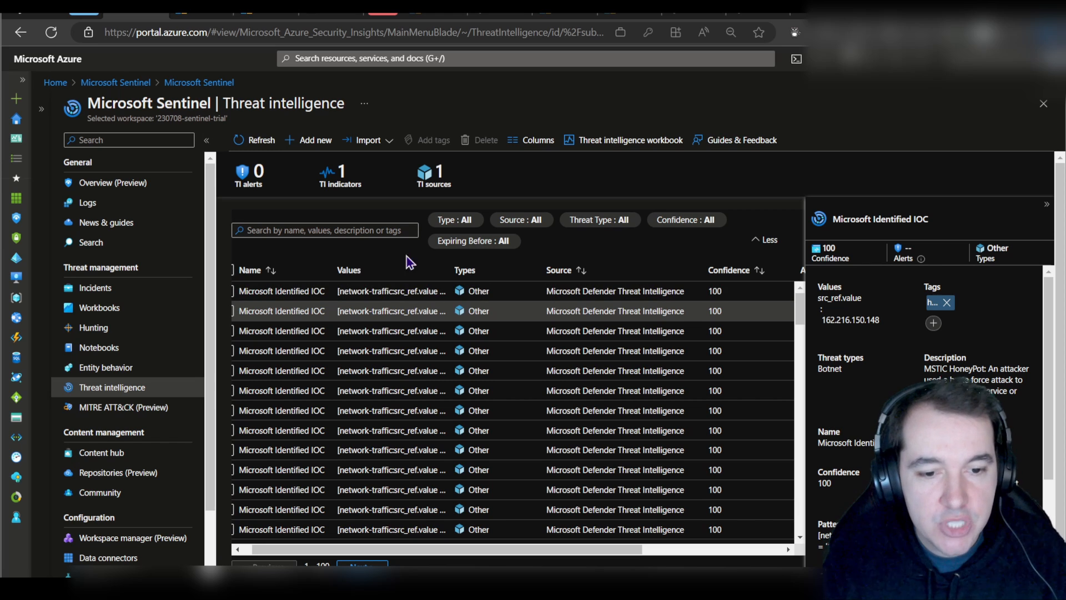
{"action": "left_click_drag", "start_coordinate": [355, 555], "coordinate": [302, 553]}
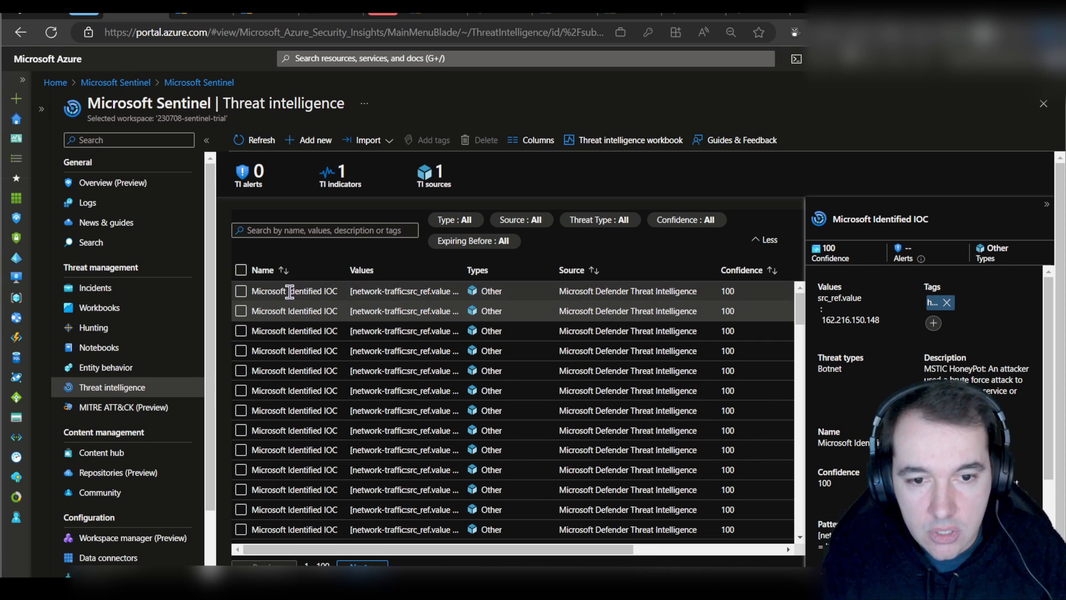
{"action": "scroll", "coordinate": [321, 354], "scroll_direction": "down", "scroll_amount": 5}
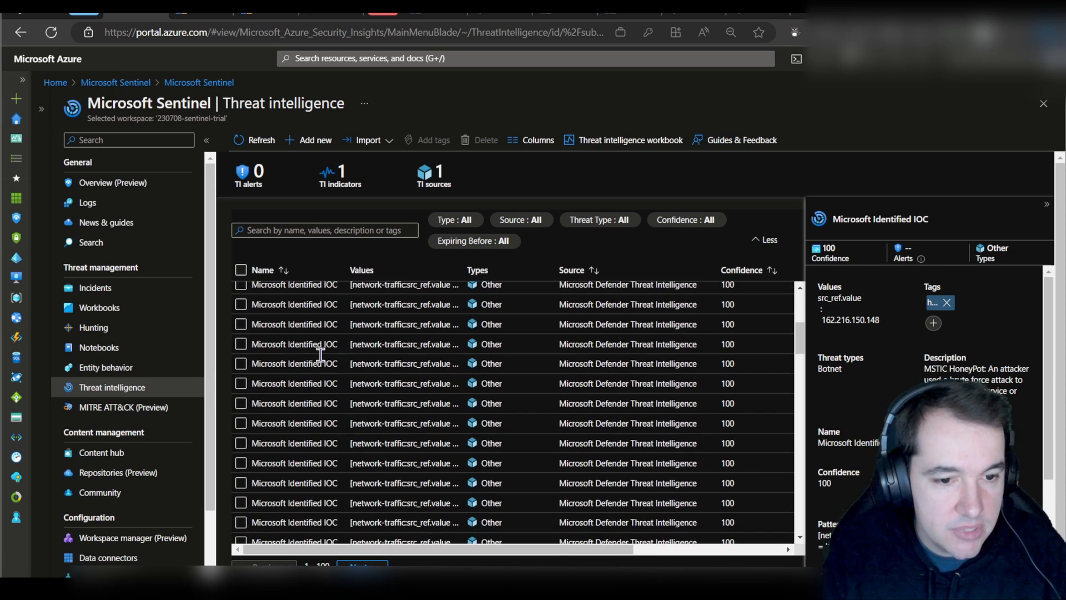
{"action": "scroll", "coordinate": [321, 353], "scroll_direction": "down", "scroll_amount": 10}
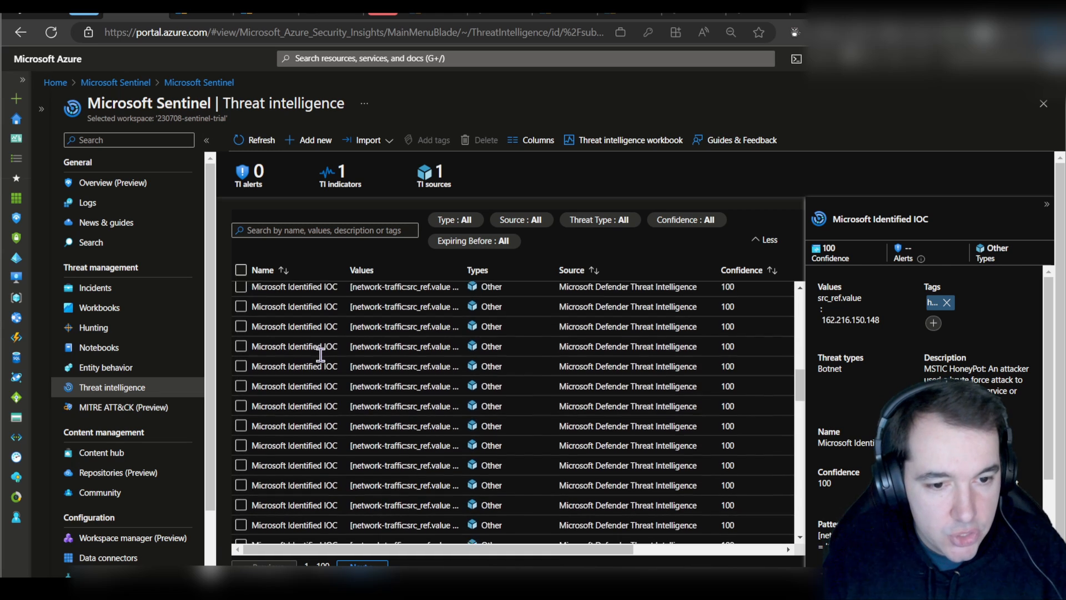
{"action": "scroll", "coordinate": [321, 354], "scroll_direction": "down", "scroll_amount": 5}
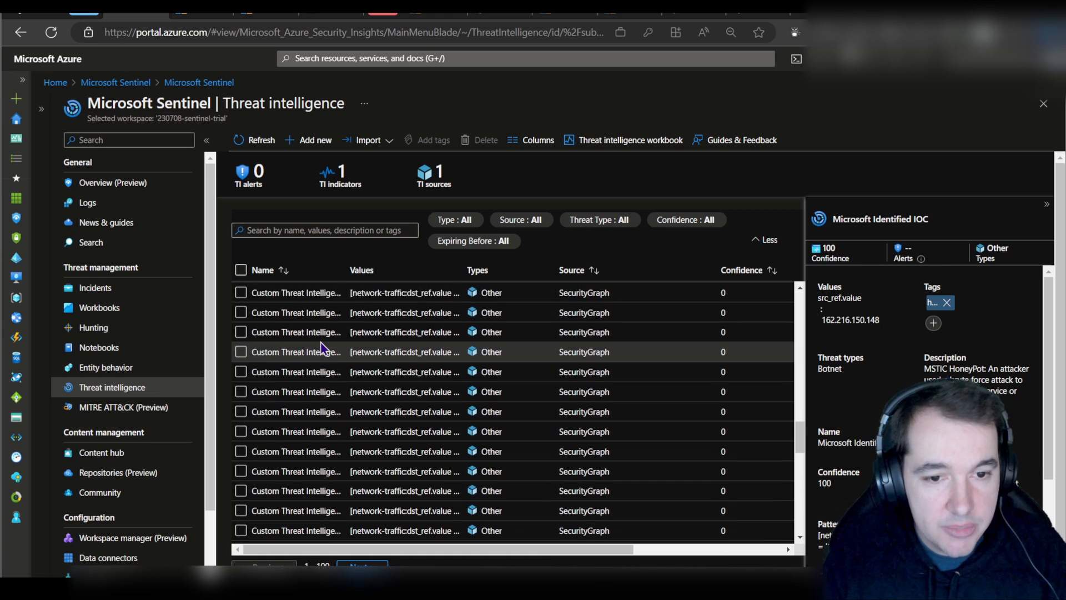
{"action": "left_click", "coordinate": [300, 314]}
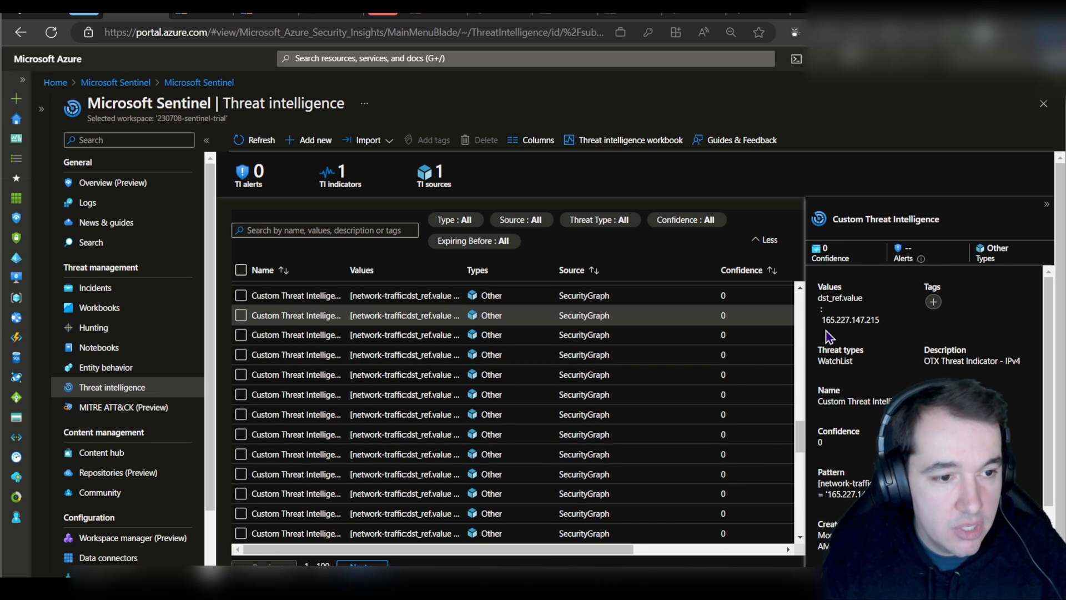
{"action": "left_click_drag", "start_coordinate": [925, 362], "coordinate": [1024, 362]}
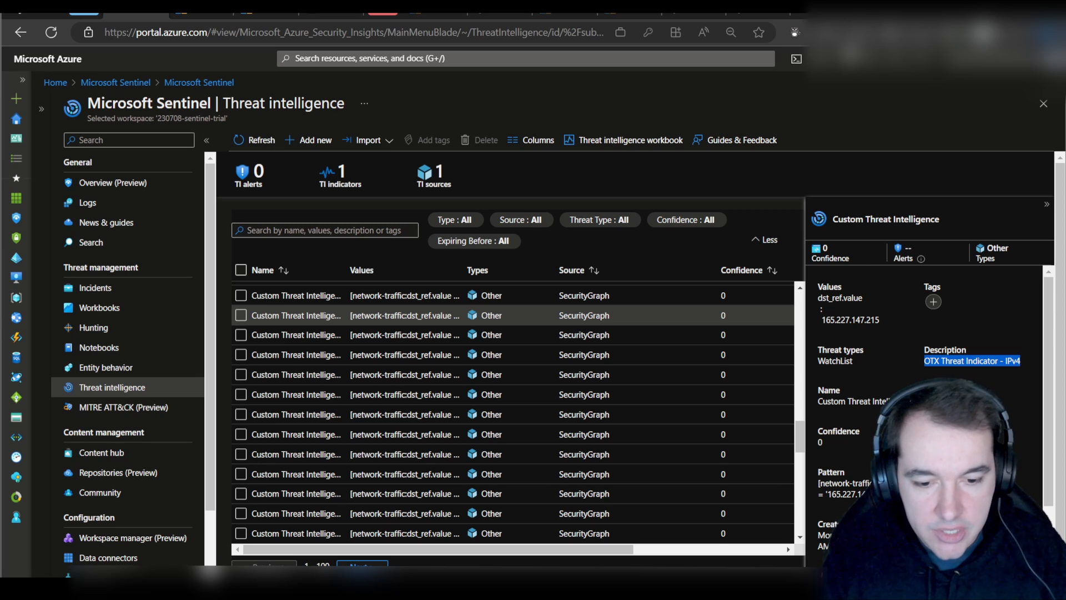
{"action": "left_click", "coordinate": [915, 376]}
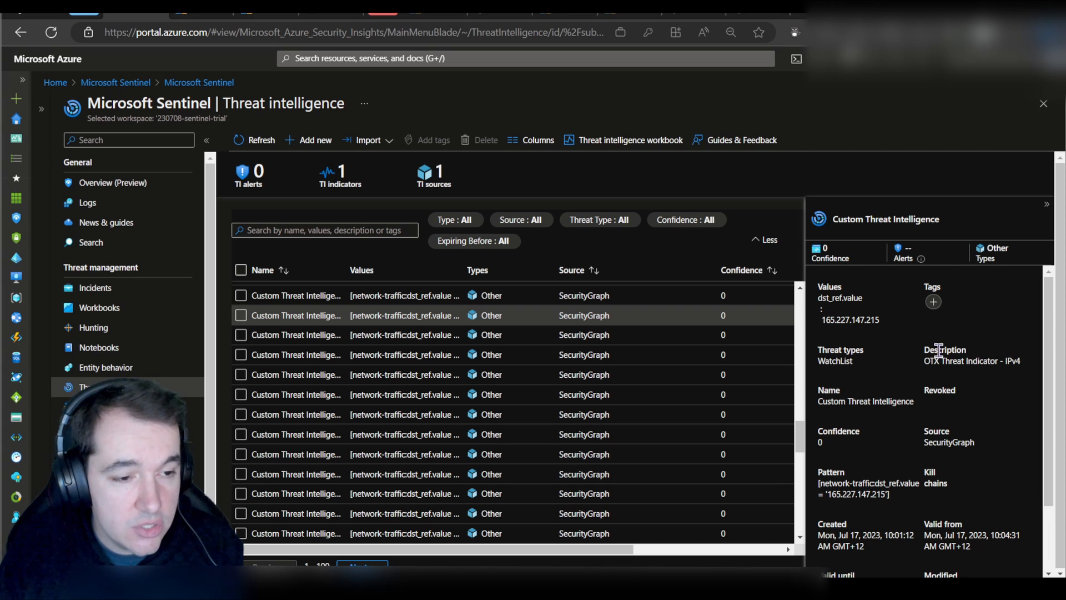
{"action": "scroll", "coordinate": [913, 369], "scroll_direction": "down", "scroll_amount": 3}
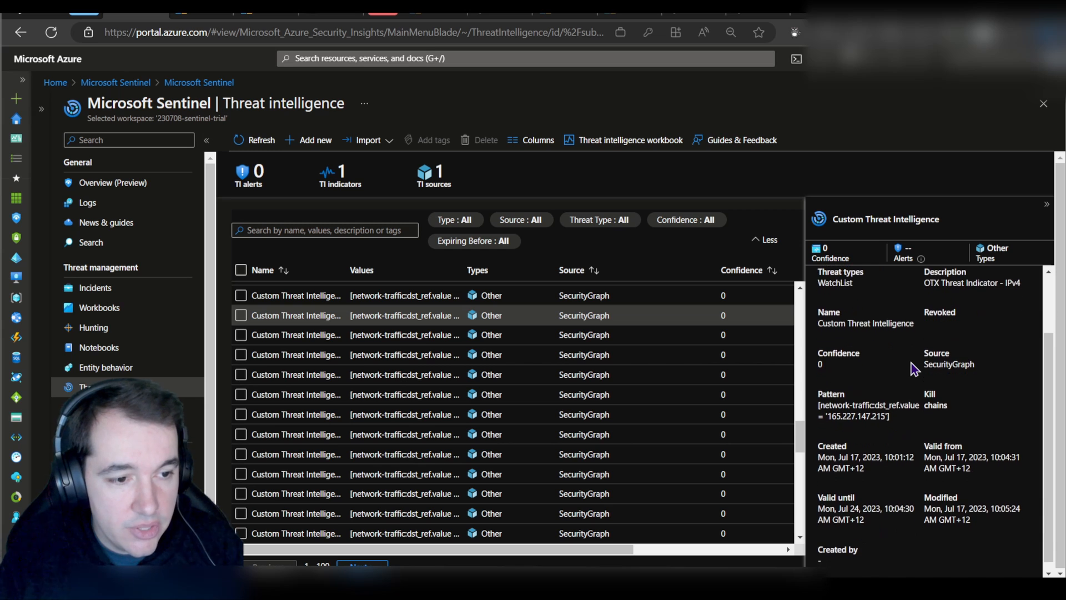
{"action": "scroll", "coordinate": [914, 369], "scroll_direction": "up", "scroll_amount": 3}
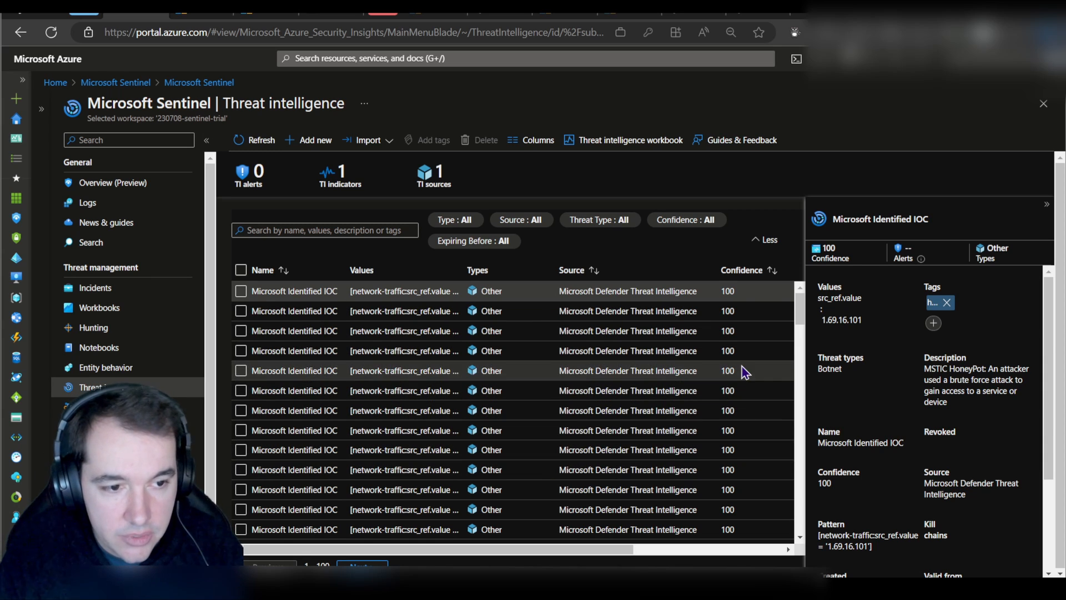
- Check the IP value of the first Microsoft Identified IOC and look through the mixed Microsoft and custom indicators in the list
{"action": "double_click", "coordinate": [855, 321]}
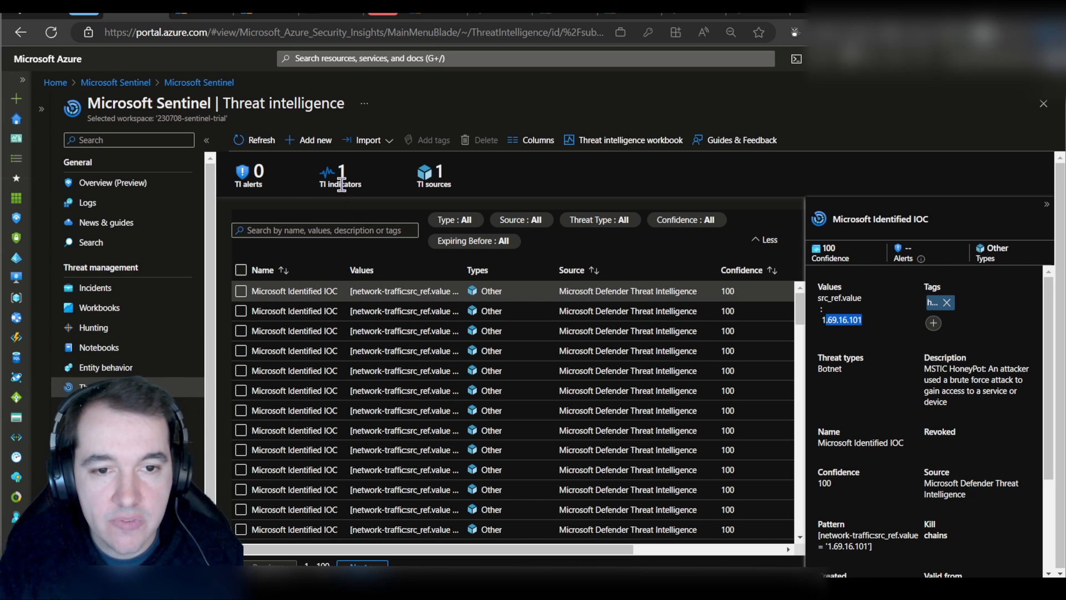
{"action": "scroll", "coordinate": [372, 356], "scroll_direction": "down", "scroll_amount": 1}
{"action": "scroll", "coordinate": [383, 370], "scroll_direction": "down", "scroll_amount": 10}
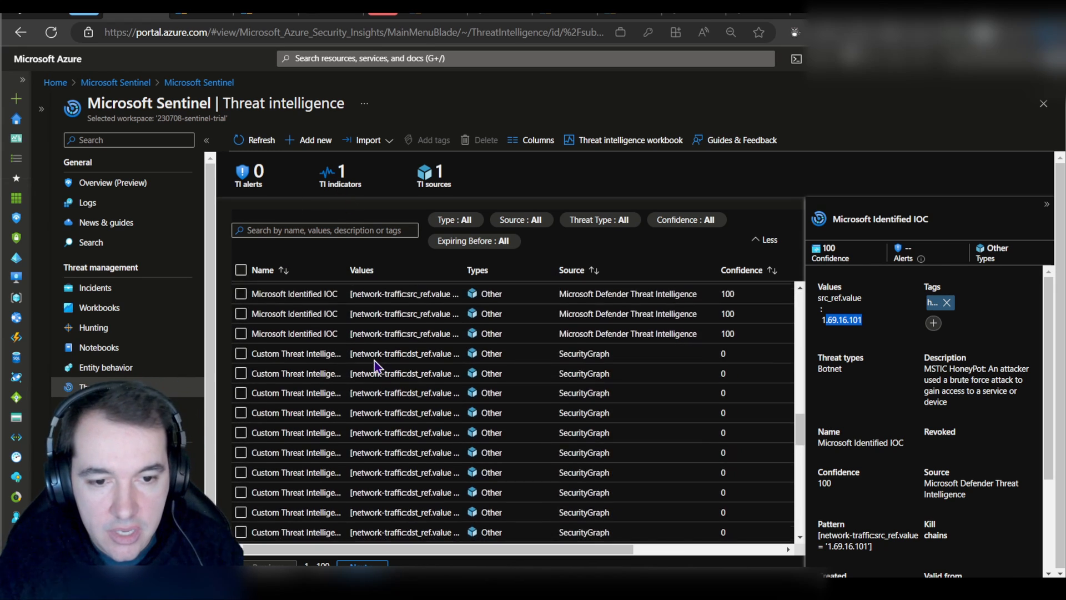
{"action": "scroll", "coordinate": [395, 384], "scroll_direction": "up", "scroll_amount": 3}
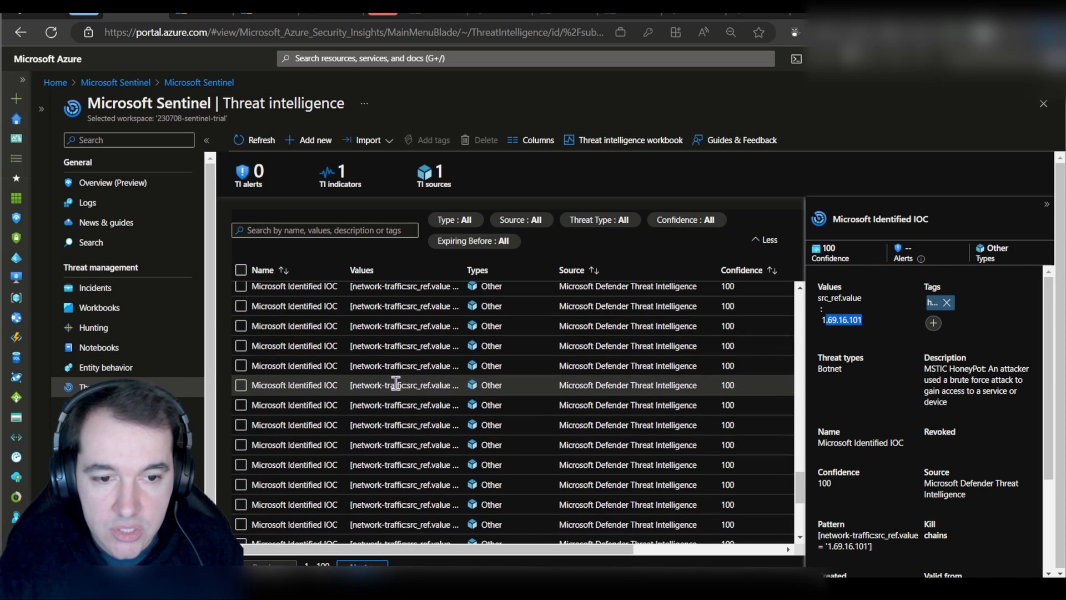
{"action": "scroll", "coordinate": [396, 382], "scroll_direction": "up", "scroll_amount": 4}
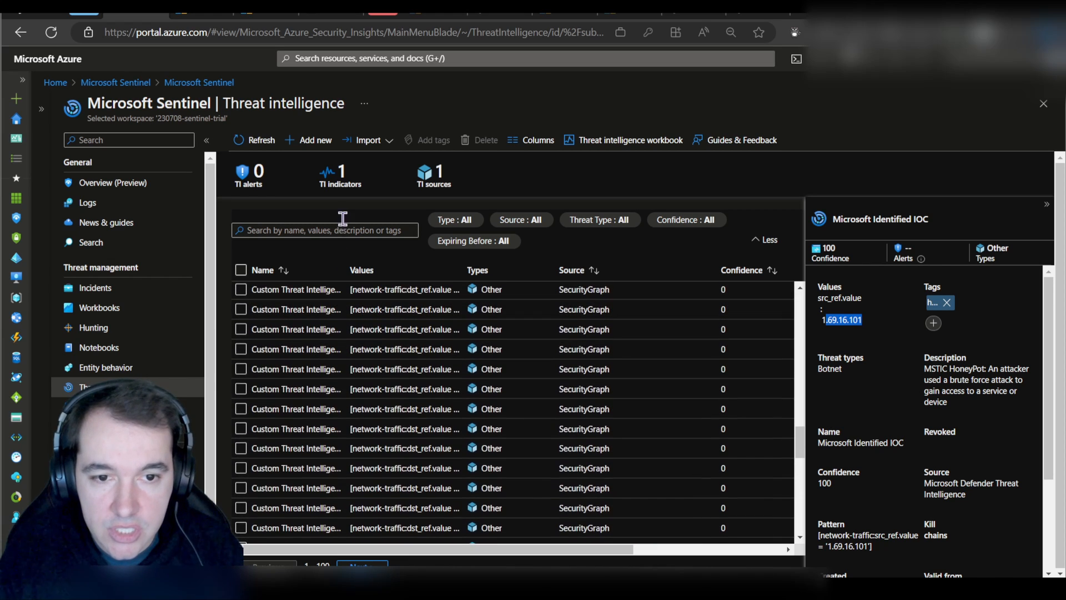
- Start a new threat intelligence indicator of type domain-name for the domain phishing.com
{"action": "left_click", "coordinate": [313, 143]}
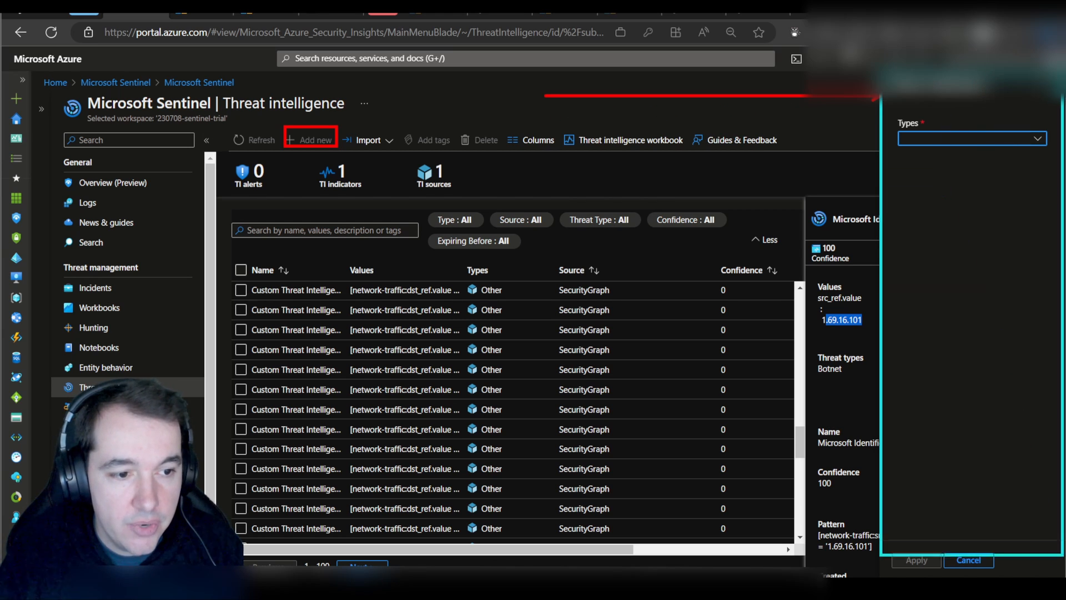
{"action": "left_click", "coordinate": [962, 139]}
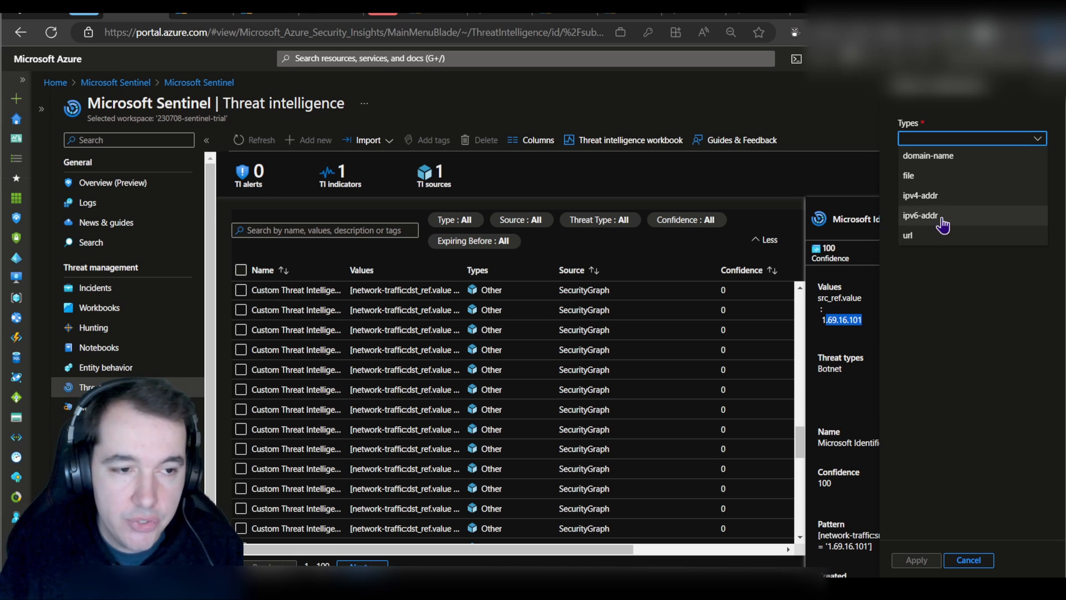
{"action": "left_click", "coordinate": [943, 158]}
{"action": "left_click", "coordinate": [937, 174]}
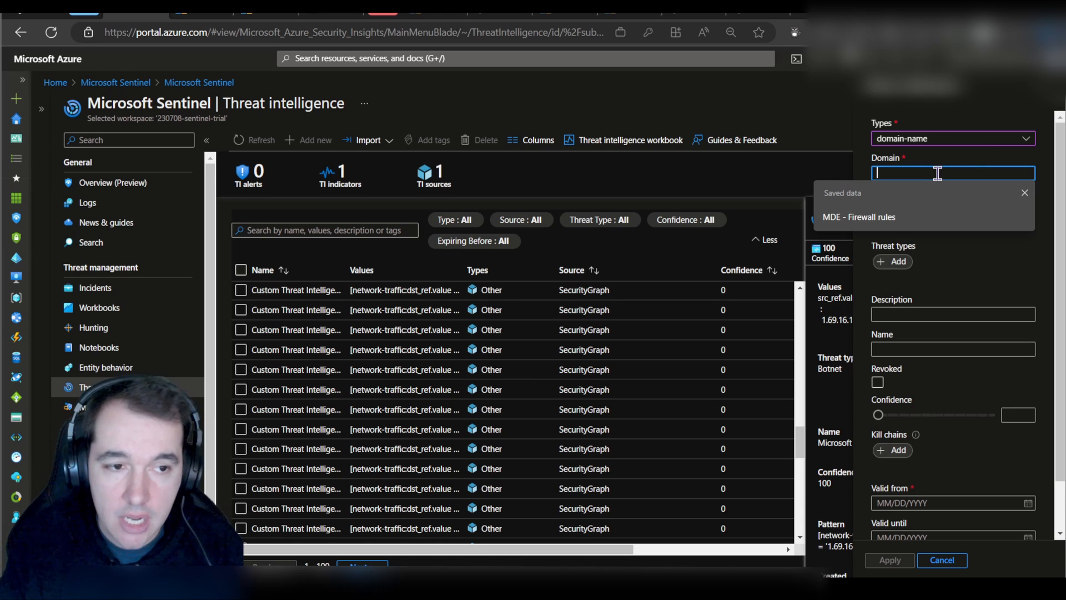
{"action": "type", "text": "p"}
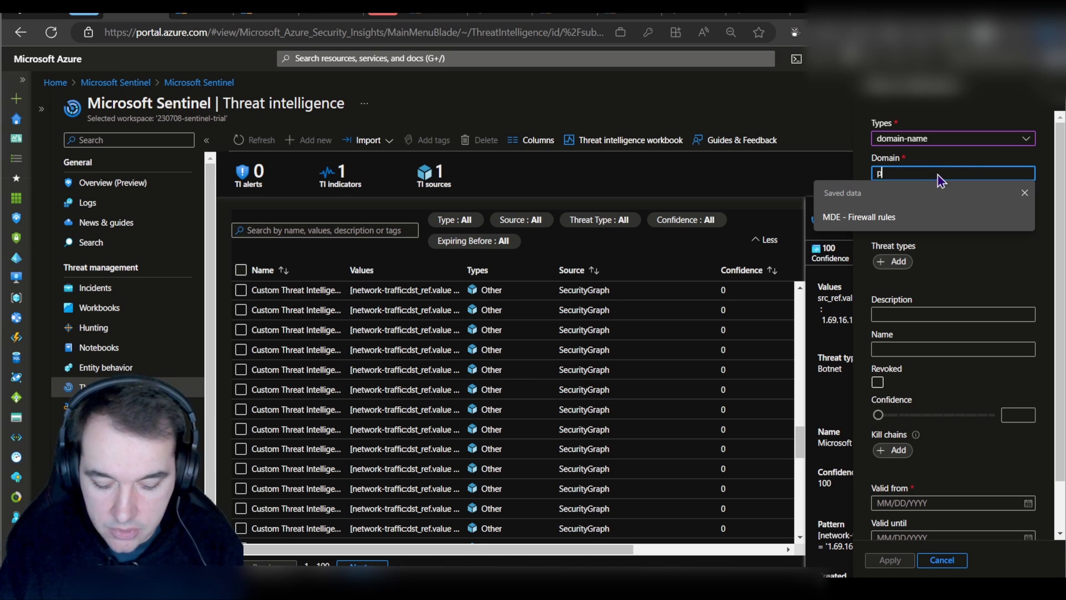
{"action": "type", "text": "hishing.com"}
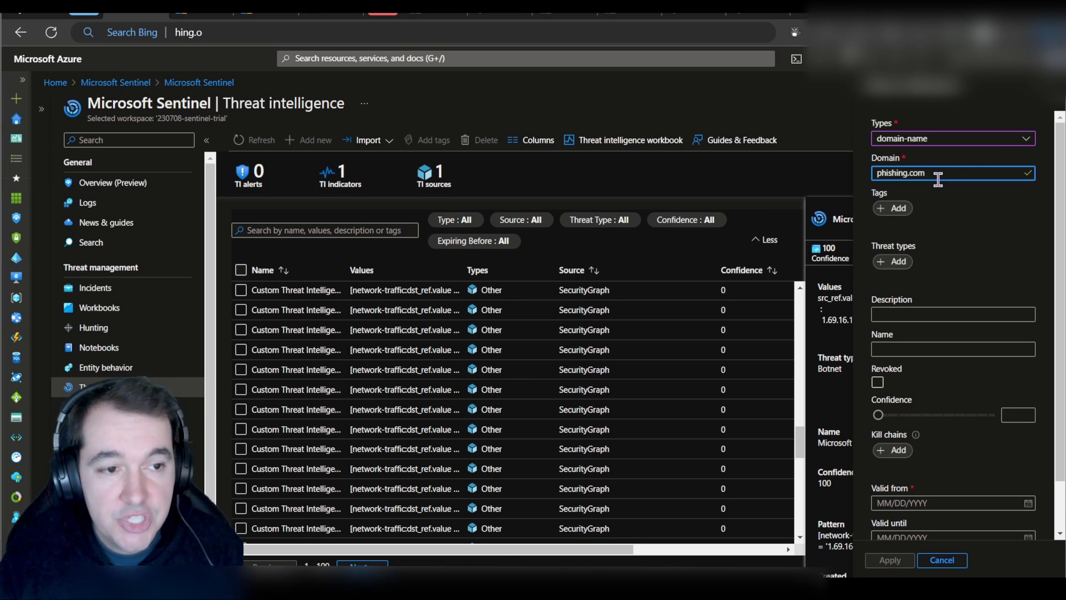
- Add the tag "incident 3" to the new indicator
{"action": "left_click", "coordinate": [888, 208]}
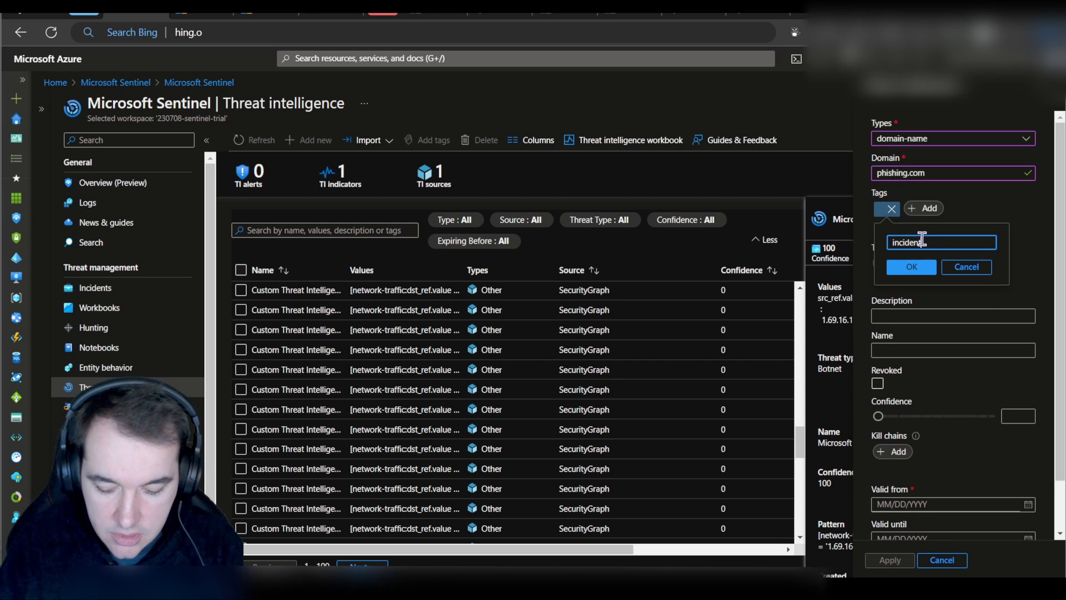
{"action": "type", "text": "incident 3"}
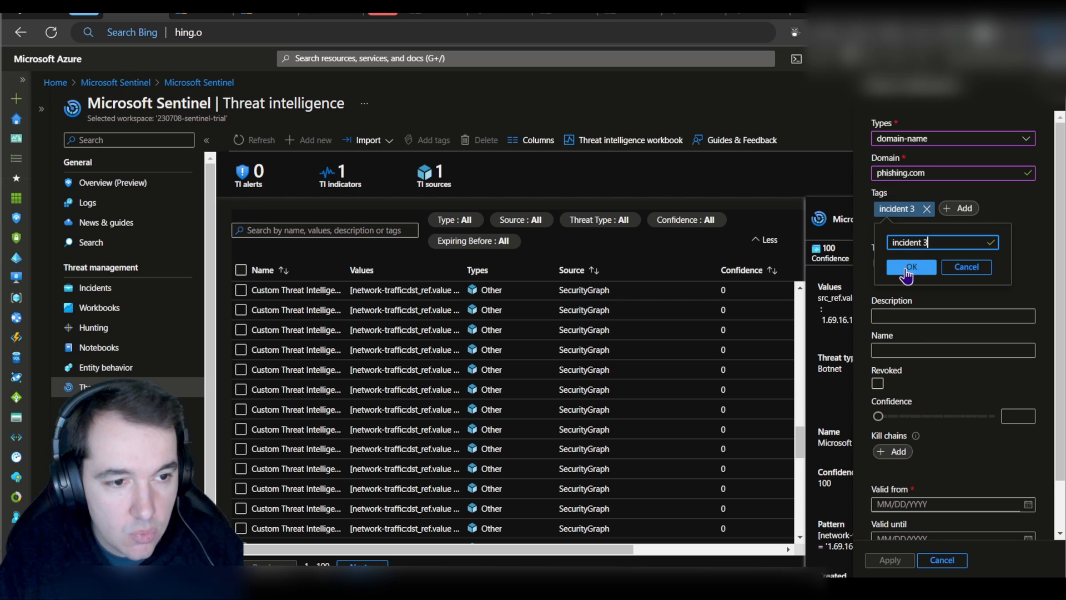
{"action": "left_click", "coordinate": [911, 267]}
- Add the threat types "domain" and "botnet" to the new phishing.com indicator
{"action": "left_click", "coordinate": [895, 263]}
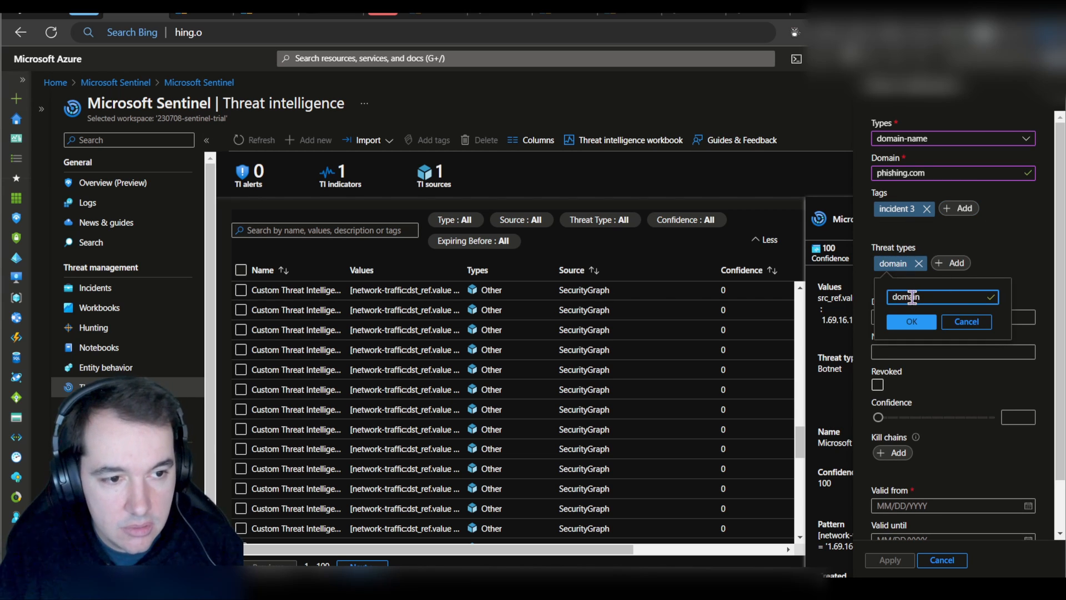
{"action": "left_click", "coordinate": [911, 321]}
{"action": "left_click", "coordinate": [951, 264]}
{"action": "type", "text": "botnet"}
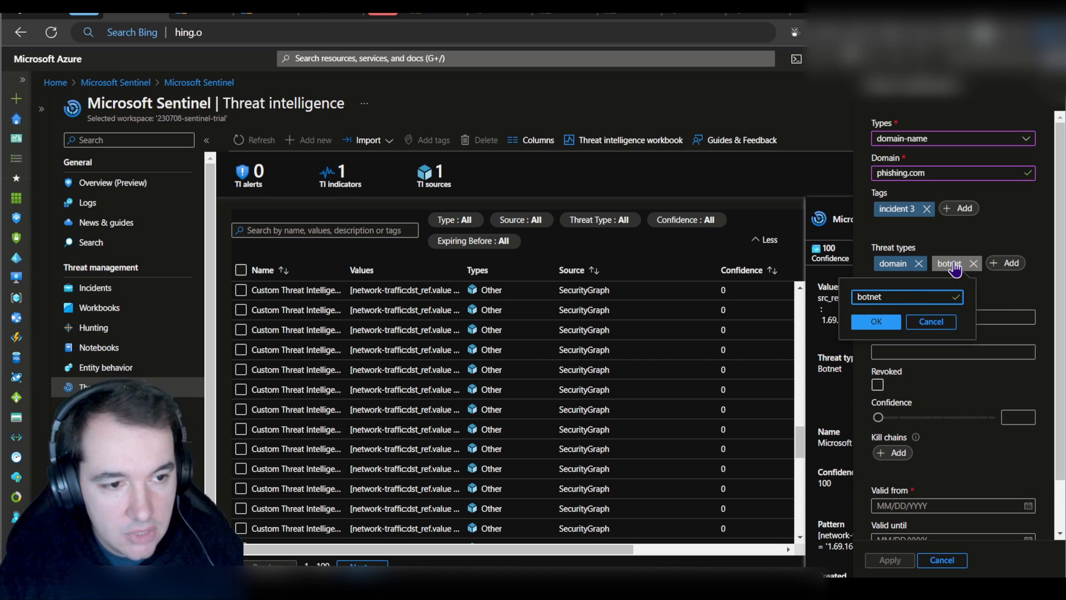
{"action": "left_click", "coordinate": [871, 324]}
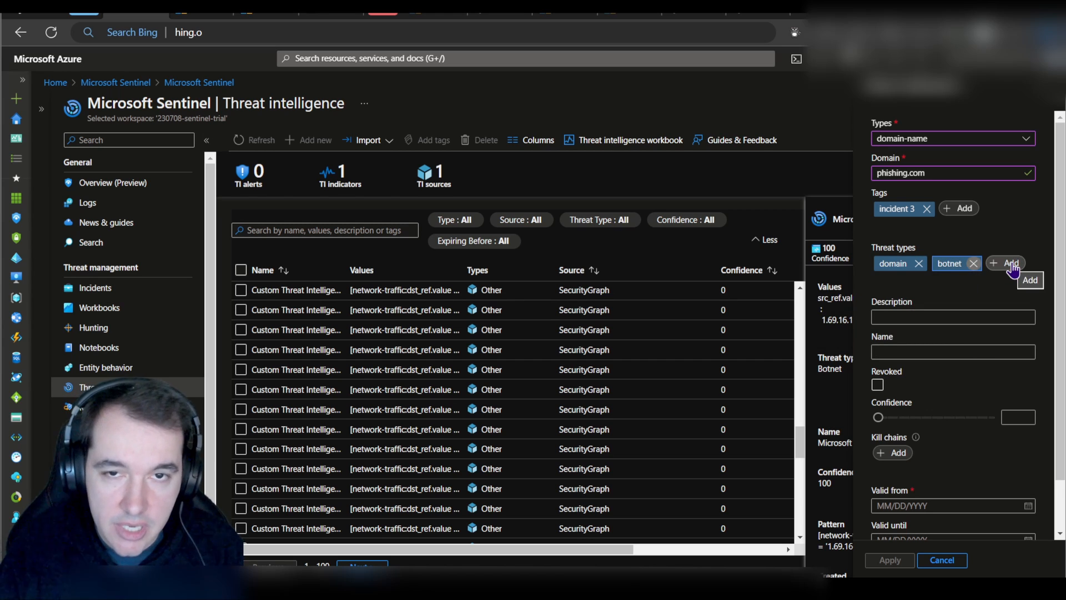
{"action": "scroll", "coordinate": [944, 298], "scroll_direction": "down", "scroll_amount": 1}
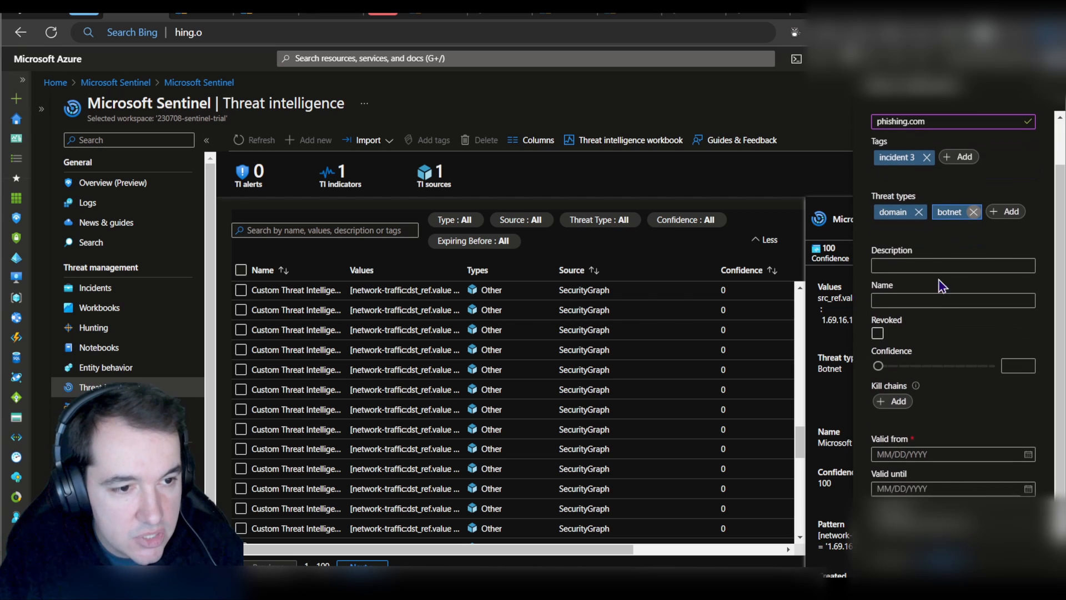
- Name the phishing.com indicator "phishing test ioc" and set its confidence to 100
{"action": "left_click", "coordinate": [928, 300]}
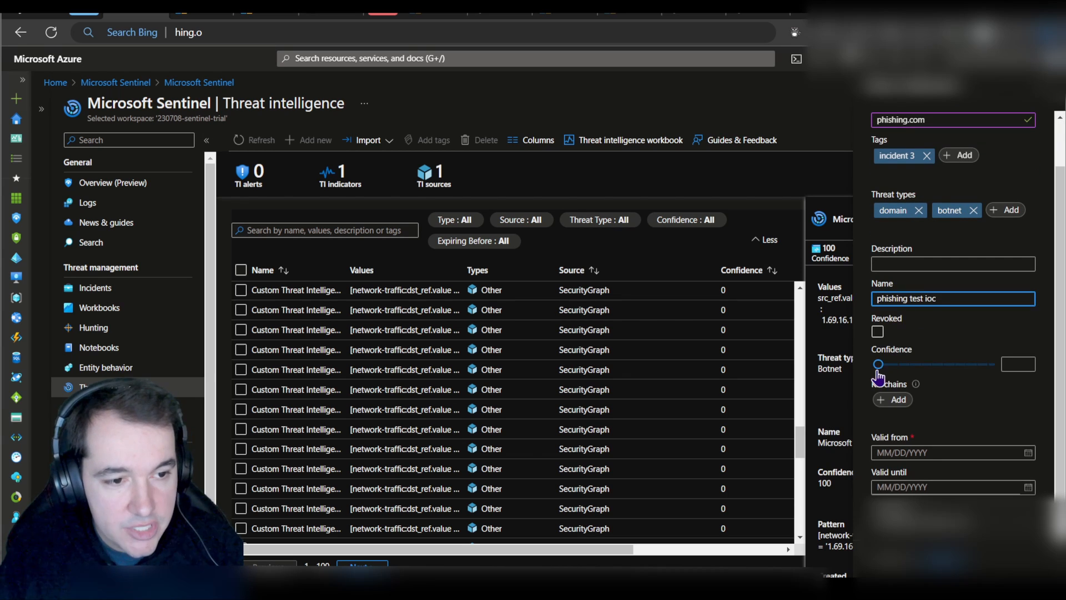
{"action": "left_click", "coordinate": [878, 368]}
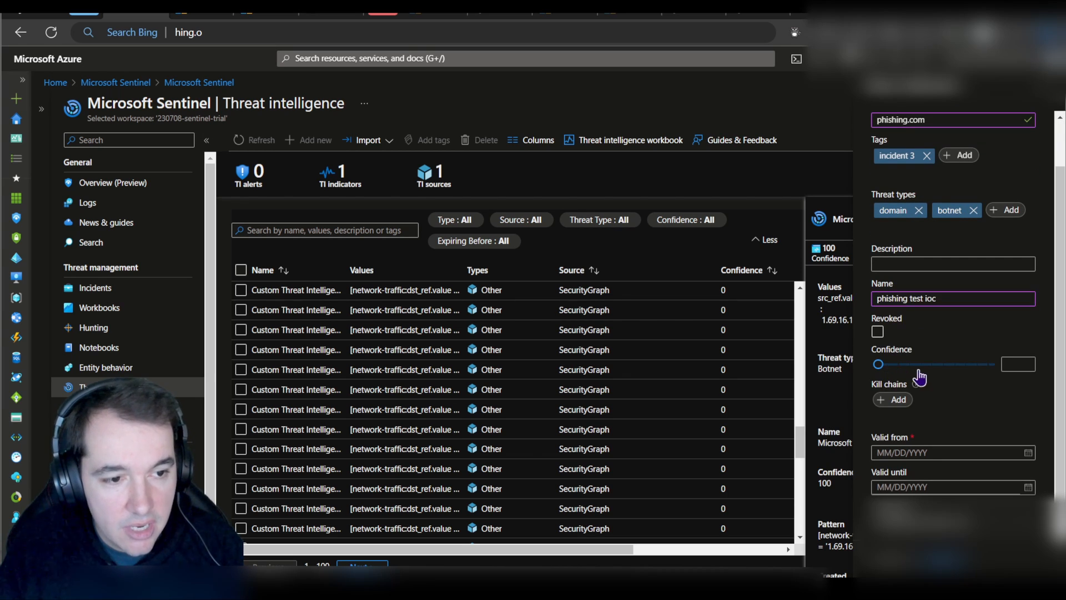
{"action": "left_click_drag", "start_coordinate": [896, 366], "coordinate": [997, 368]}
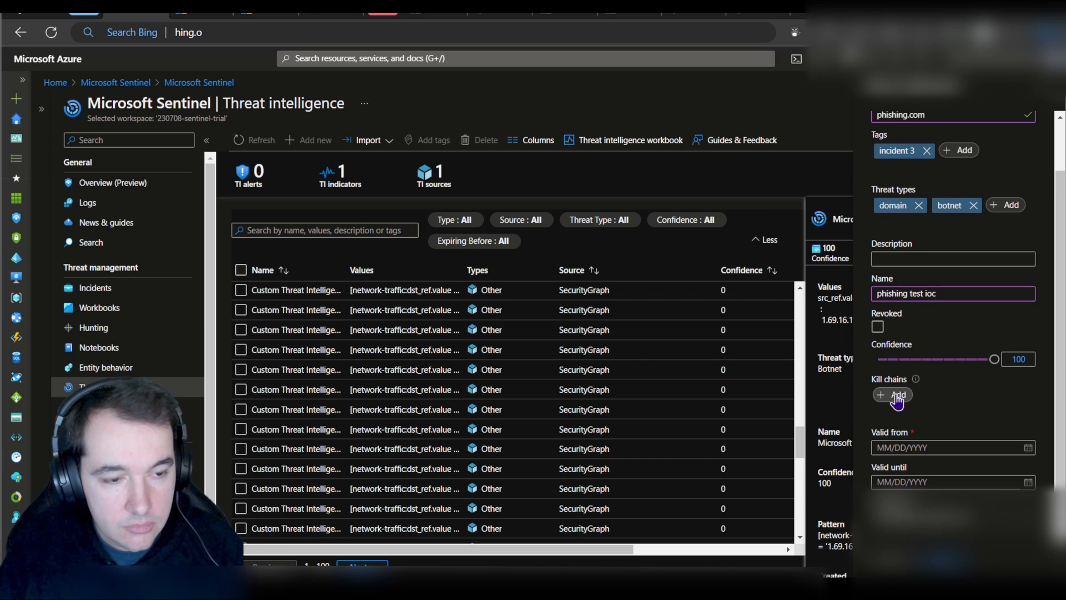
- Set the new indicator's valid-from date to July 17, 2023 without specifying a kill chain, and create the indicator
{"action": "left_click", "coordinate": [897, 396]}
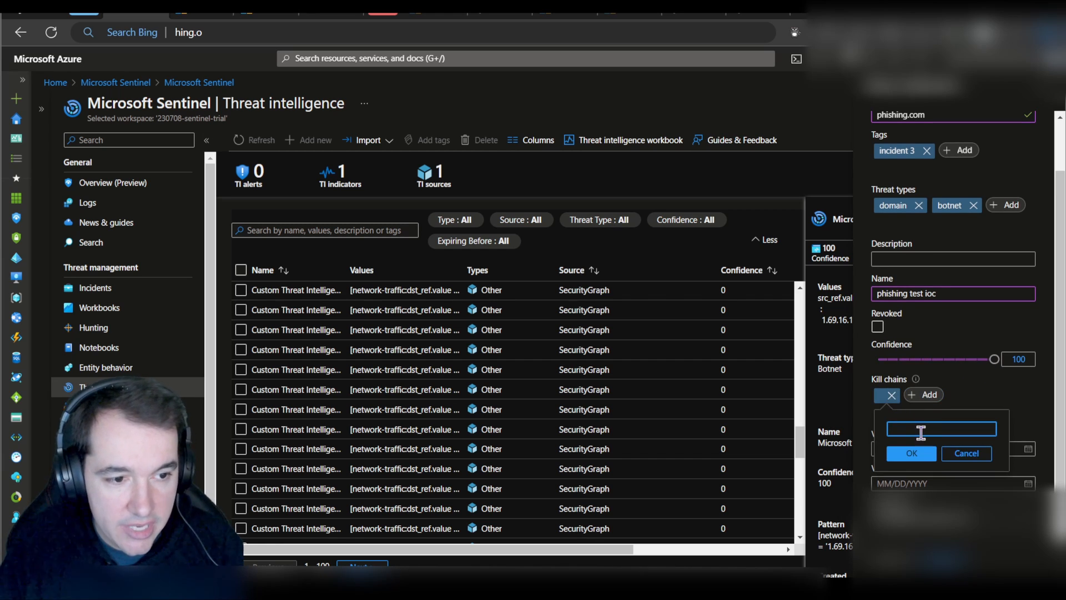
{"action": "left_click", "coordinate": [963, 458]}
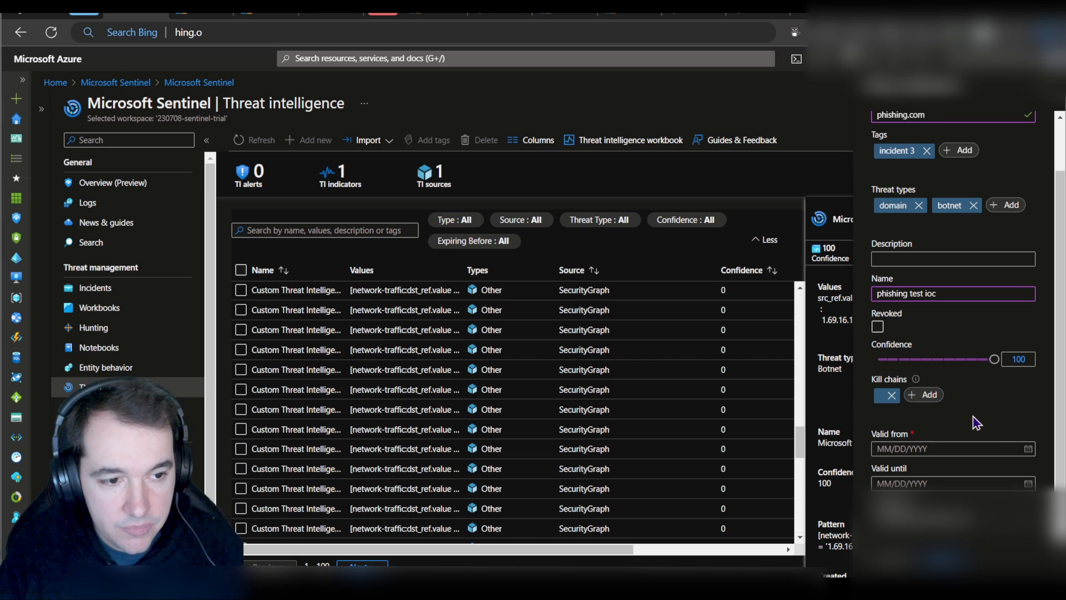
{"action": "left_click", "coordinate": [1028, 448]}
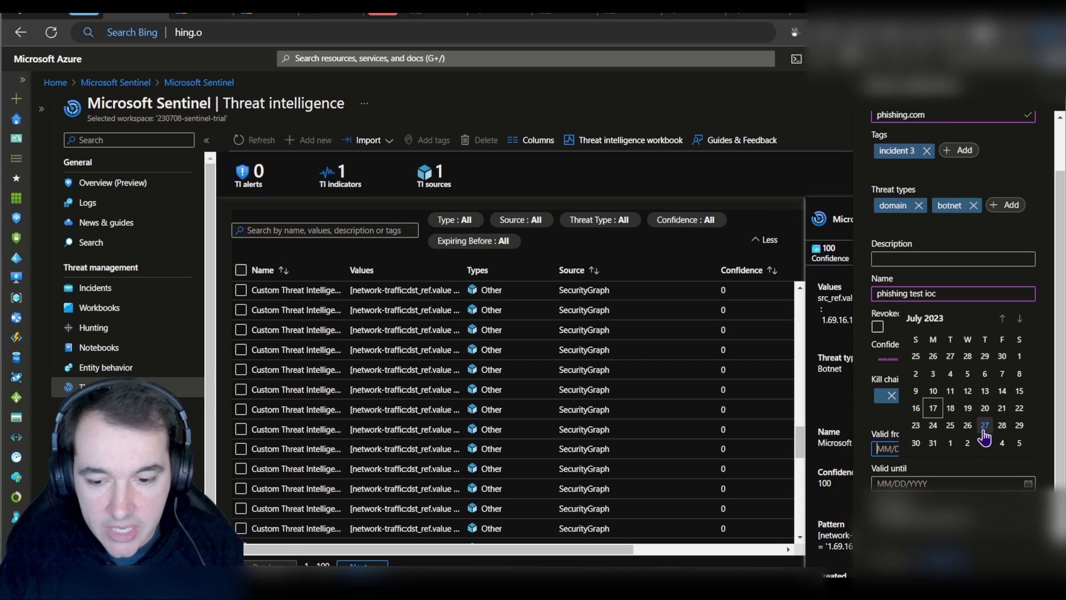
{"action": "left_click", "coordinate": [934, 408]}
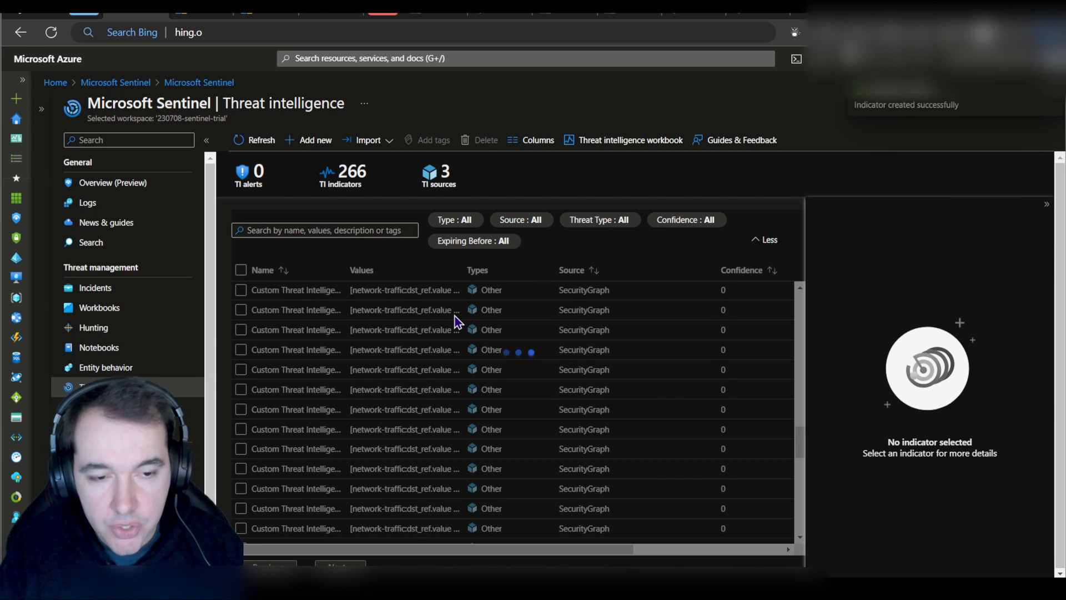
- Open the details of the phishing test ioc indicator and check its domain-name value
{"action": "left_click", "coordinate": [572, 295]}
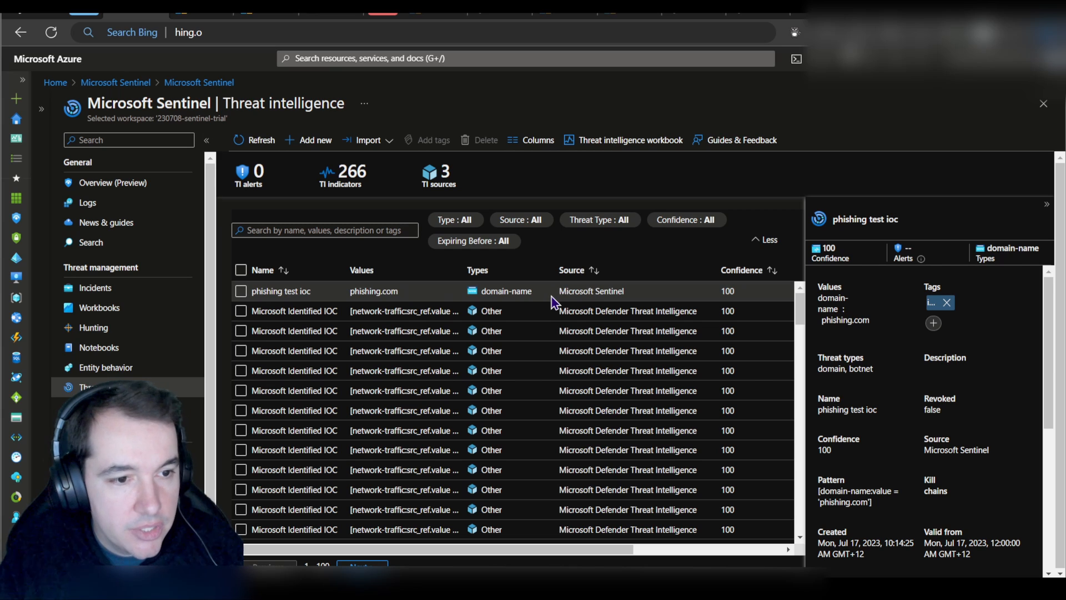
{"action": "left_click_drag", "start_coordinate": [820, 299], "coordinate": [870, 324]}
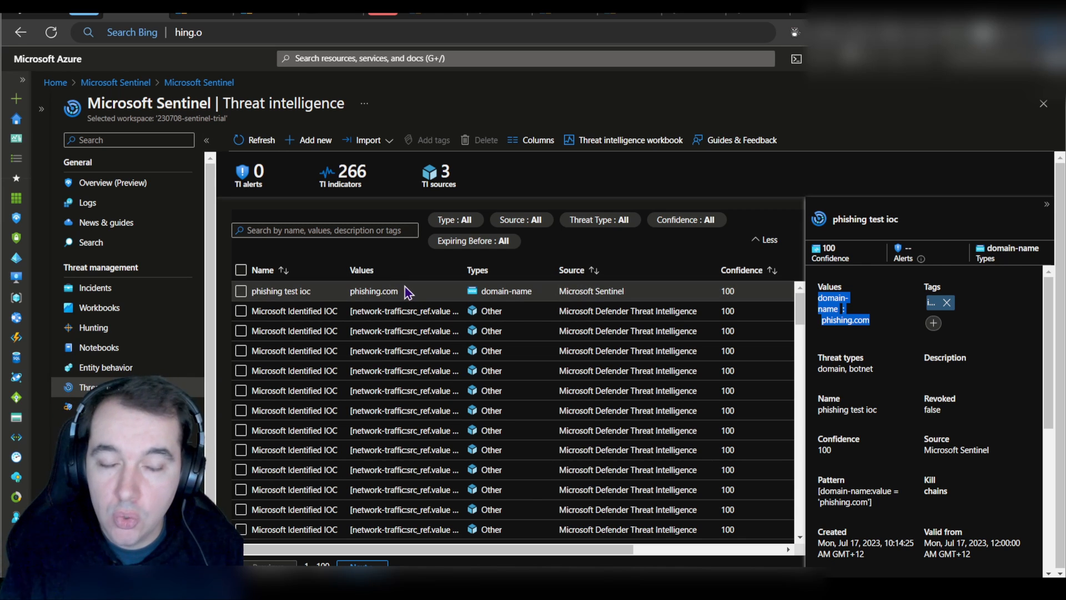
- Query ThreatIntelligenceIndicator in the logs with summarize count() by ThreatType over the last 7 days, and expand each resulting threat type
{"action": "left_click", "coordinate": [104, 206]}
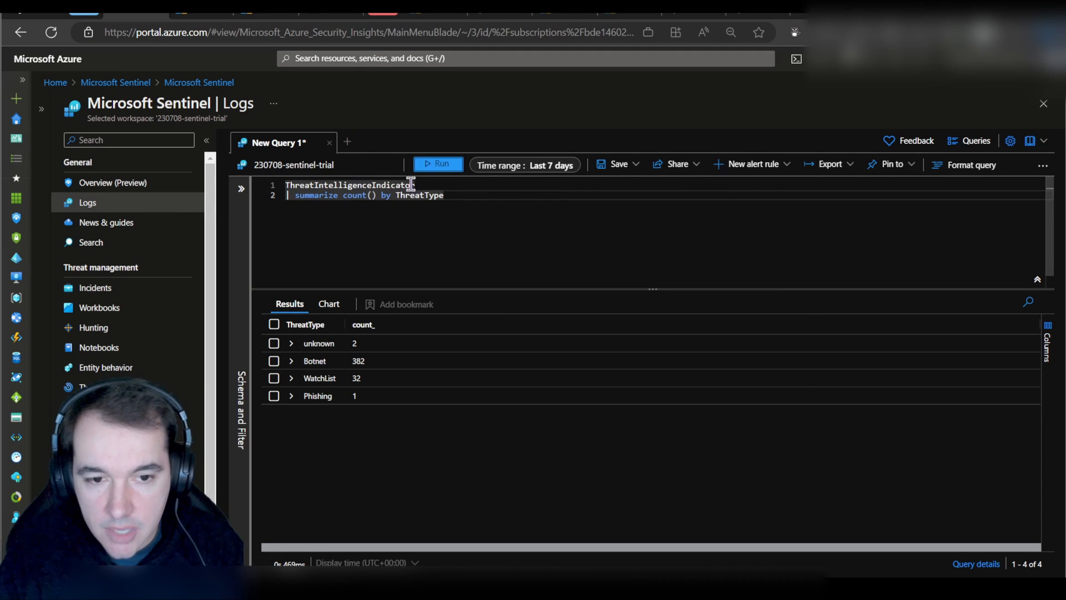
{"action": "left_click", "coordinate": [292, 344]}
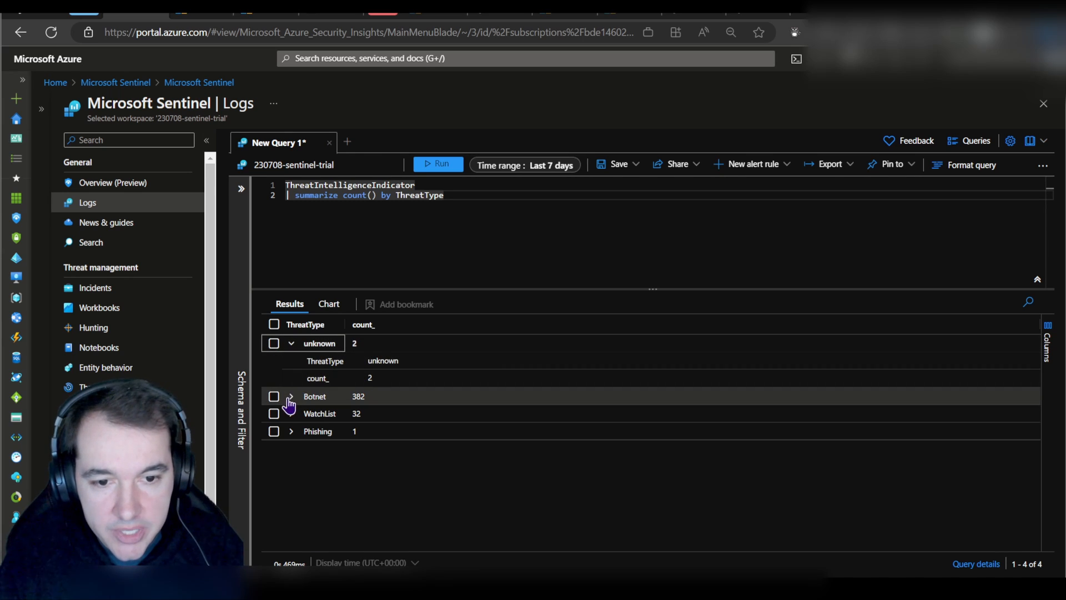
{"action": "left_click", "coordinate": [290, 397]}
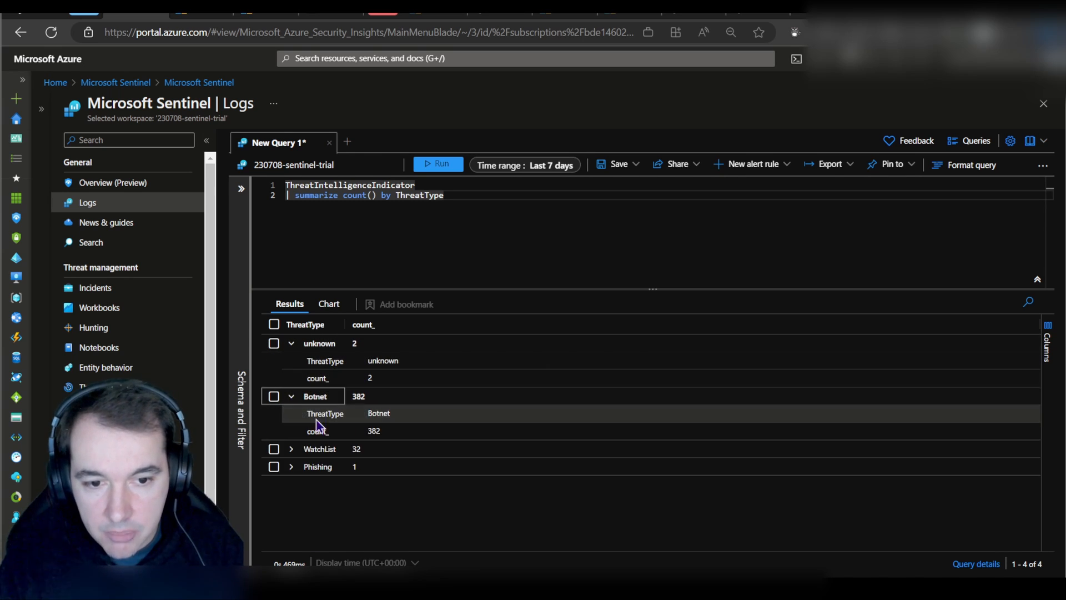
{"action": "left_click", "coordinate": [291, 450]}
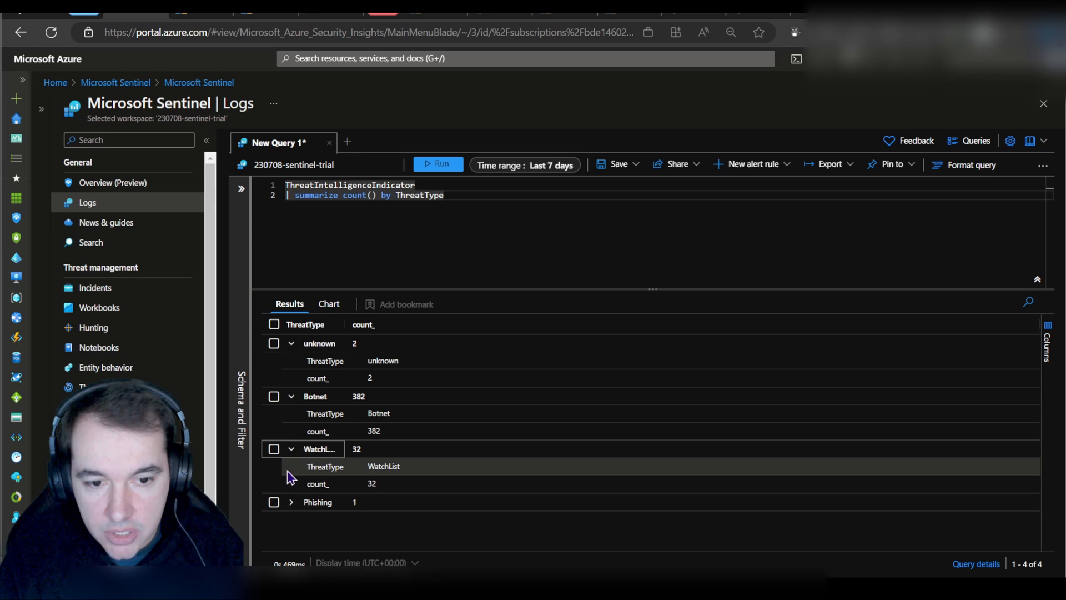
{"action": "left_click", "coordinate": [290, 504]}
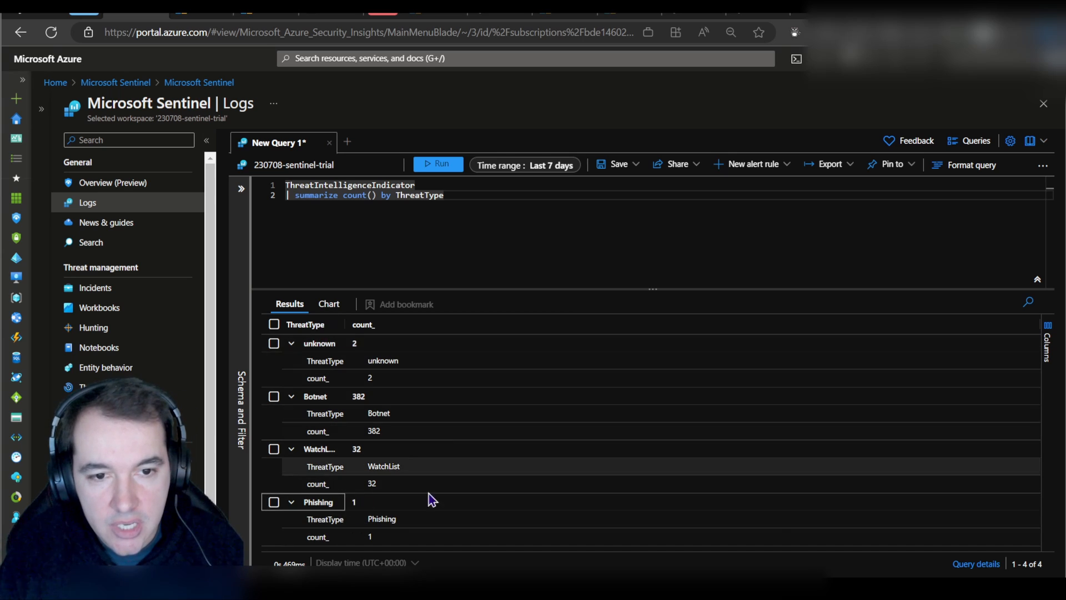
{"action": "left_click", "coordinate": [467, 196]}
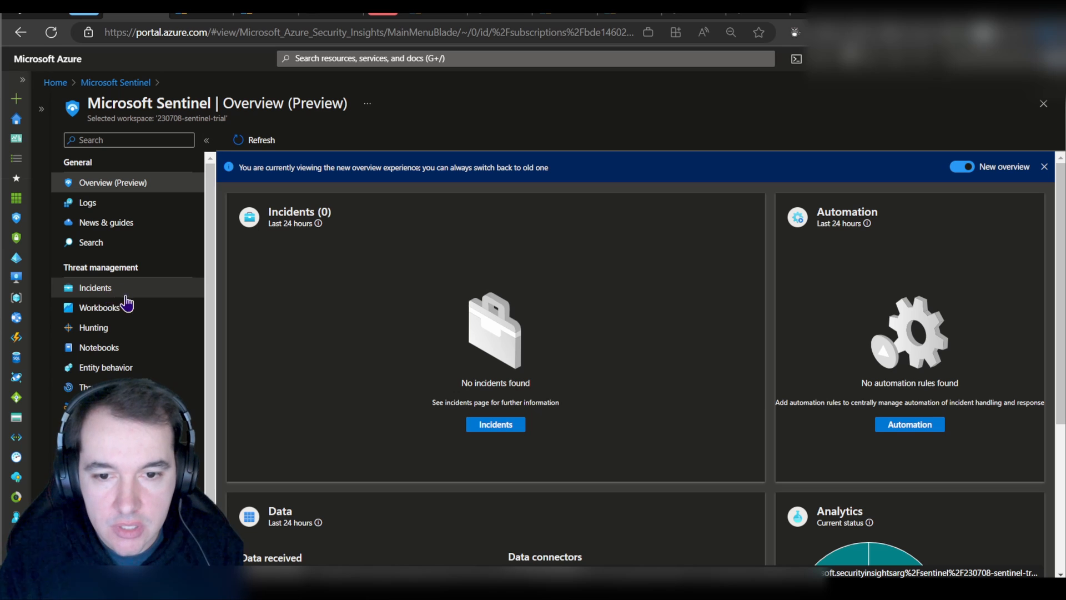
- Go to the workspace's Analytics section and show the available rule templates
{"action": "scroll", "coordinate": [111, 364], "scroll_direction": "down", "scroll_amount": 1}
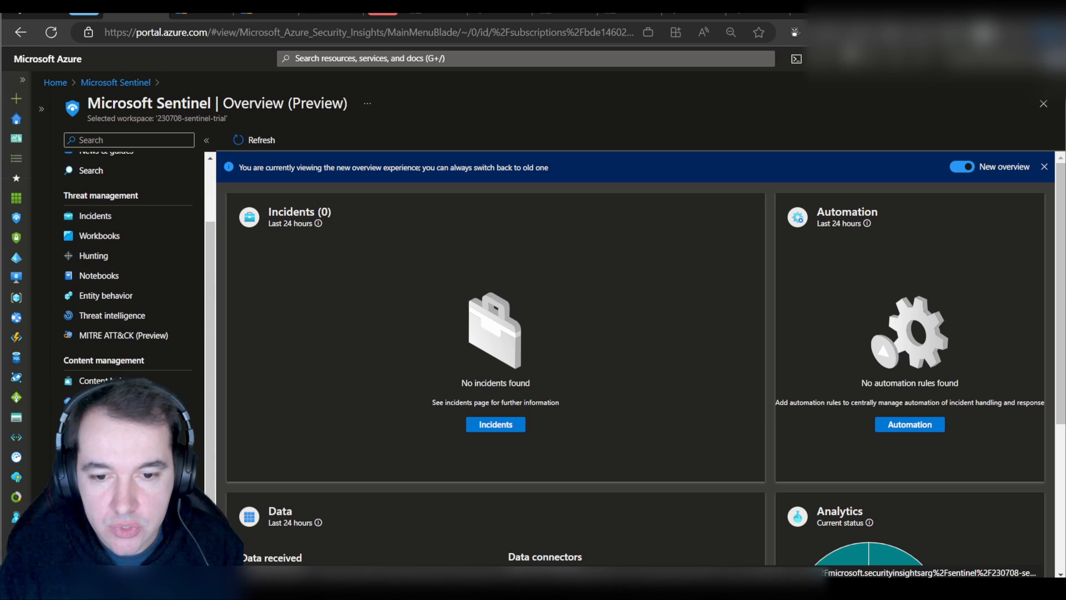
{"action": "left_click", "coordinate": [170, 488]}
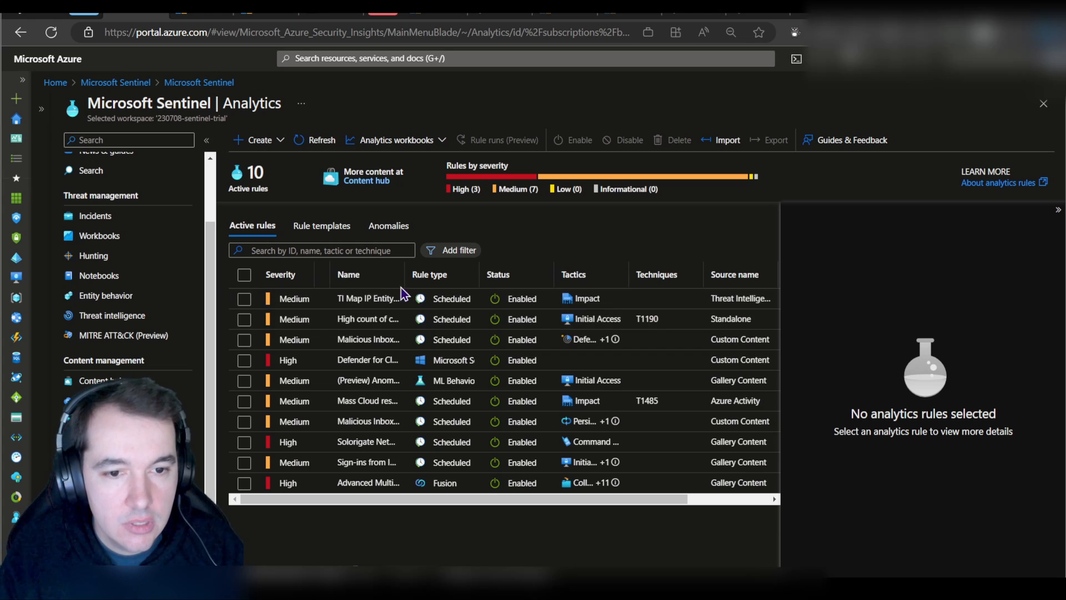
{"action": "left_click", "coordinate": [324, 232]}
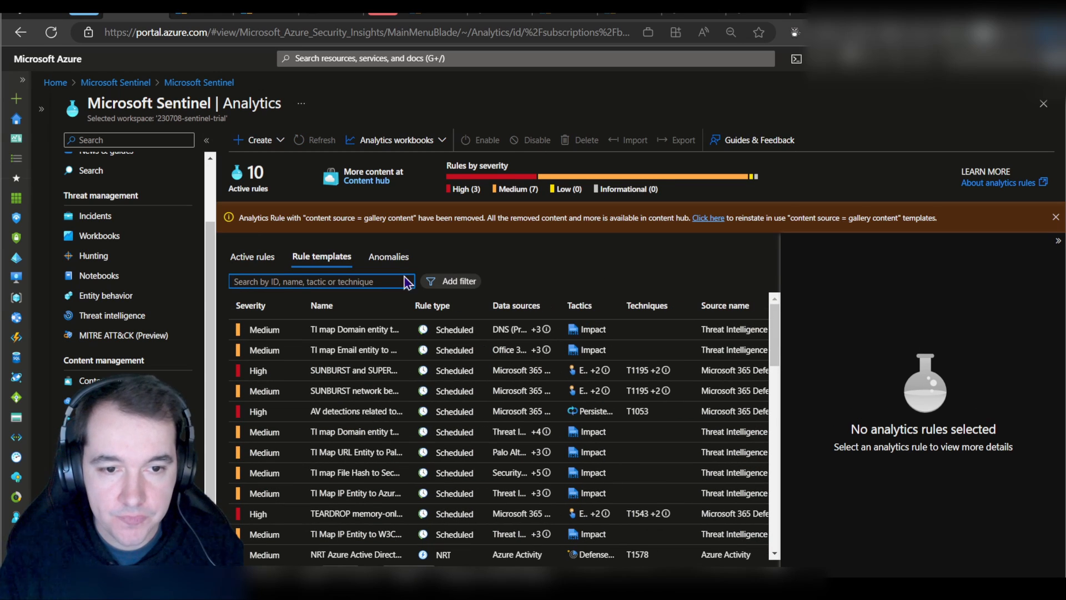
- Filter the rule templates to the data sources Microsoft Defender Threat Intelligence, Threat Intelligence Platforms and Threat intelligence - TAXII
{"action": "left_click", "coordinate": [449, 282]}
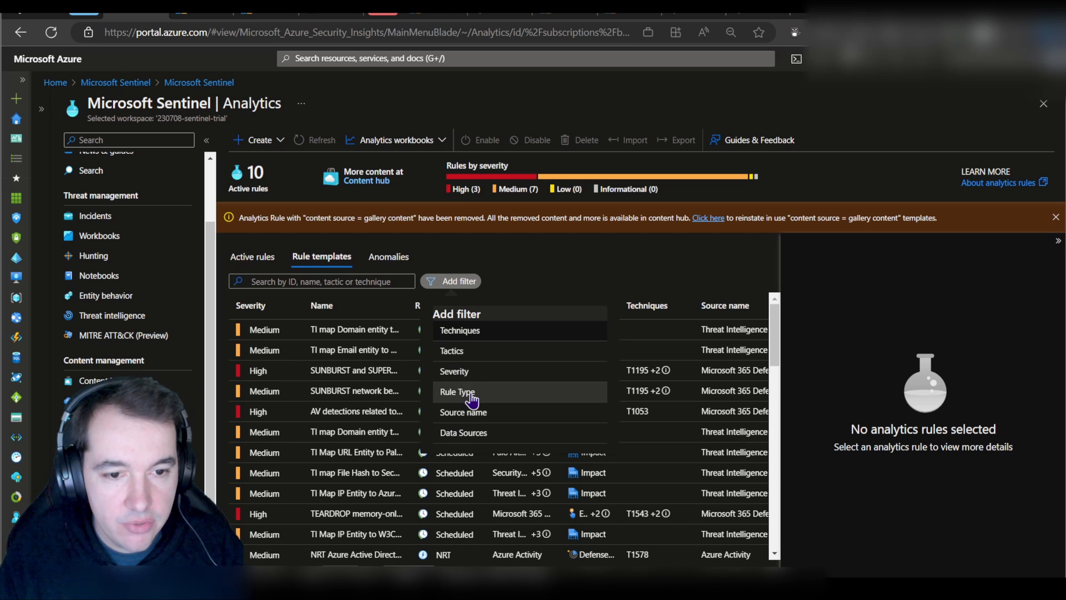
{"action": "left_click", "coordinate": [489, 440]}
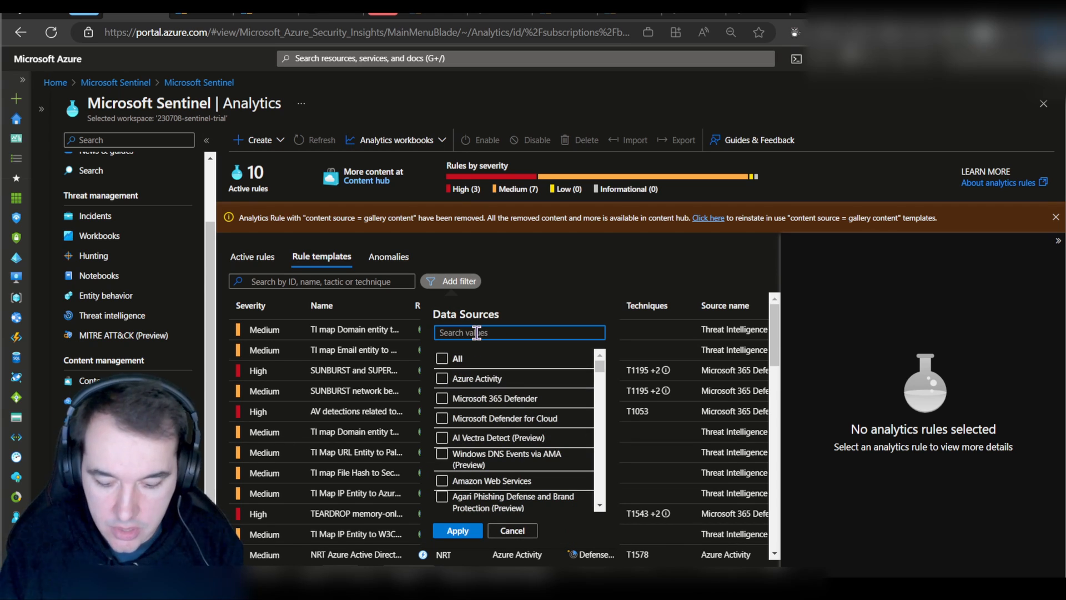
{"action": "type", "text": "threat"}
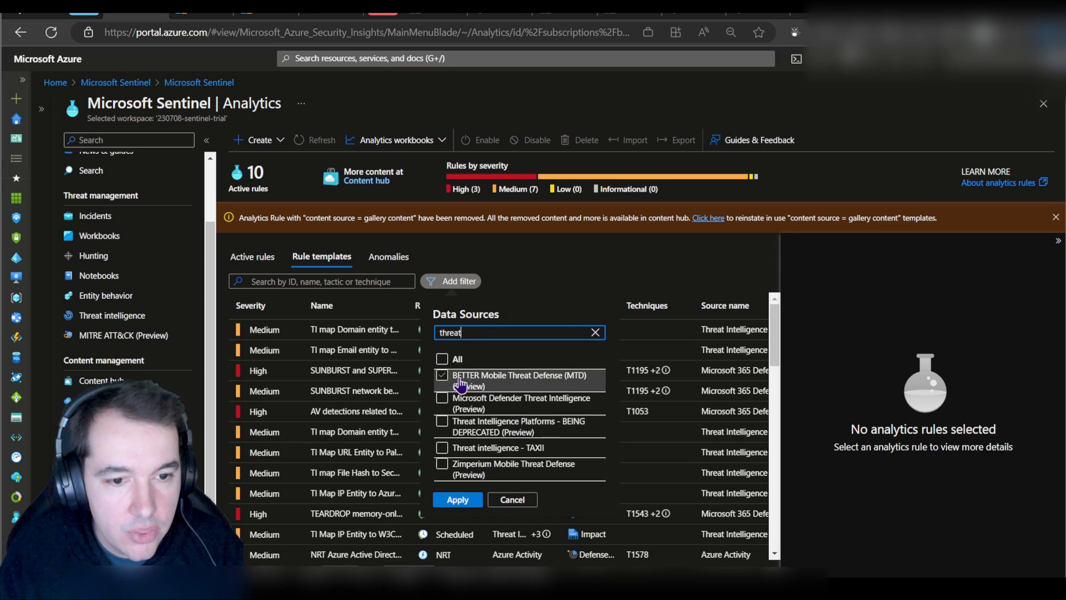
{"action": "left_click", "coordinate": [442, 449]}
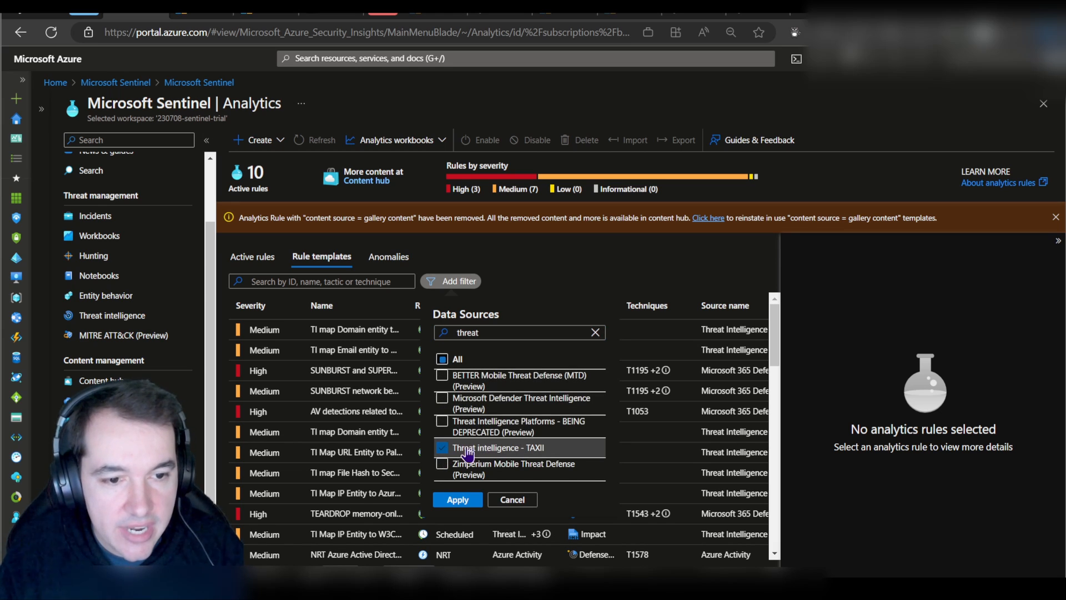
{"action": "left_click", "coordinate": [443, 404]}
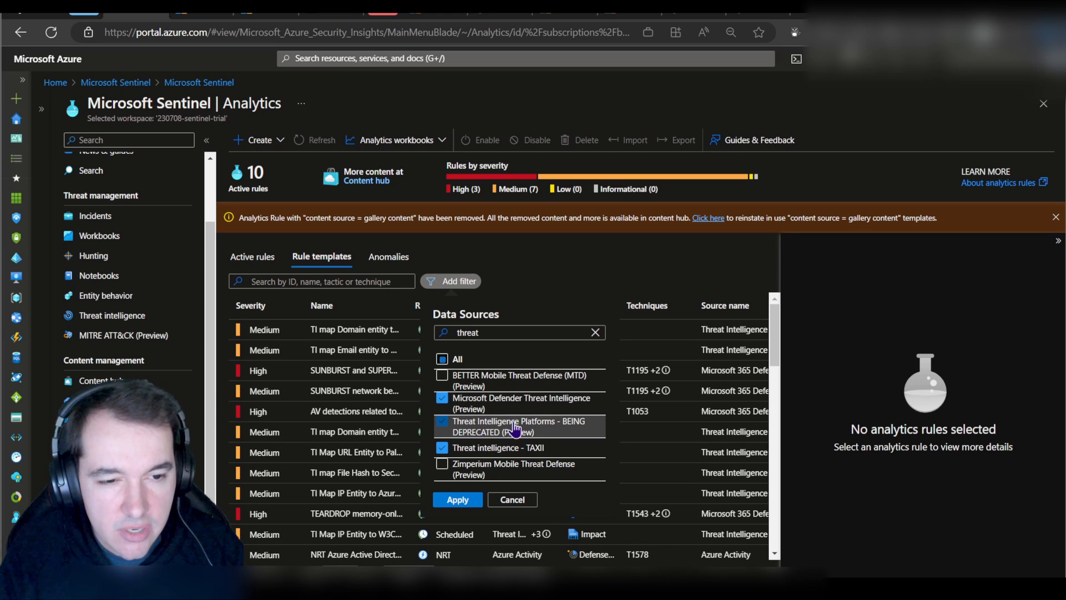
{"action": "left_click", "coordinate": [458, 500]}
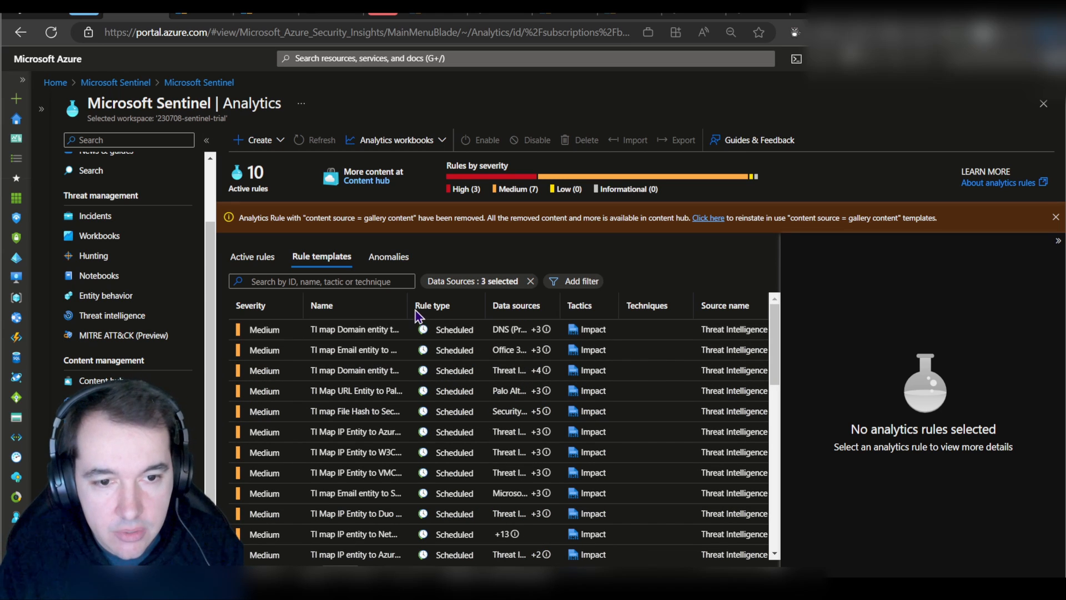
- Widen the template name column and look through the filtered threat intelligence rule templates, including the one already in use
{"action": "left_click_drag", "start_coordinate": [407, 307], "coordinate": [464, 309]}
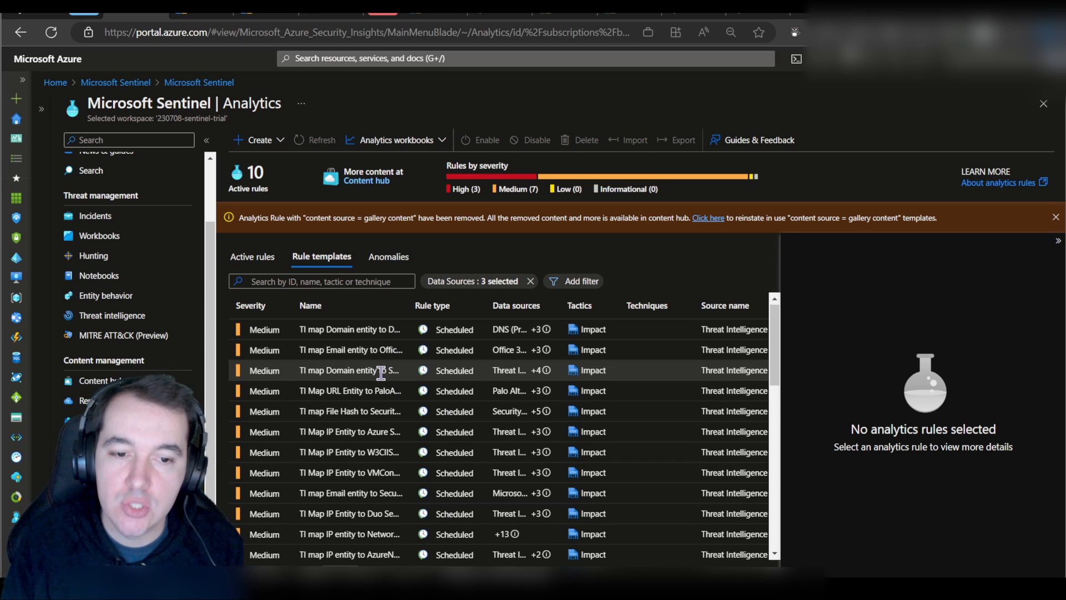
{"action": "scroll", "coordinate": [381, 372], "scroll_direction": "down", "scroll_amount": 10}
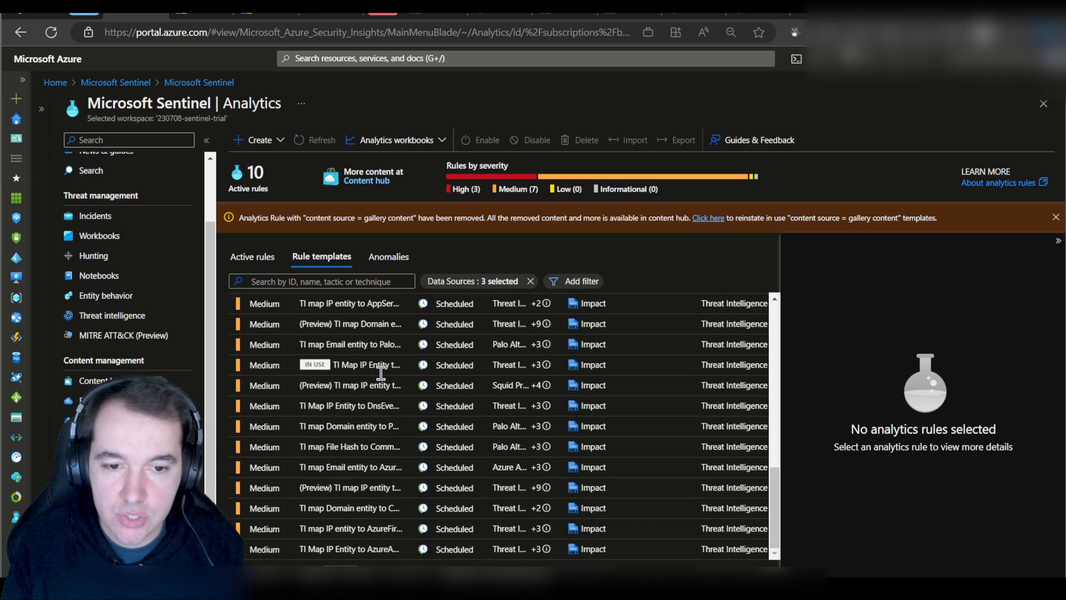
{"action": "scroll", "coordinate": [381, 373], "scroll_direction": "up", "scroll_amount": 3}
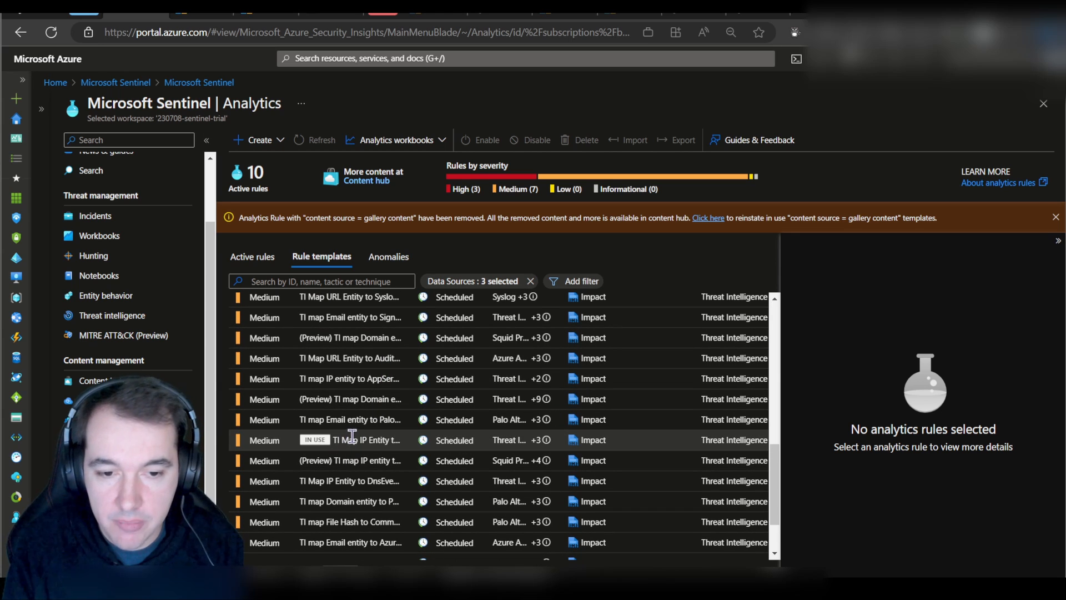
{"action": "scroll", "coordinate": [364, 452], "scroll_direction": "up", "scroll_amount": 5}
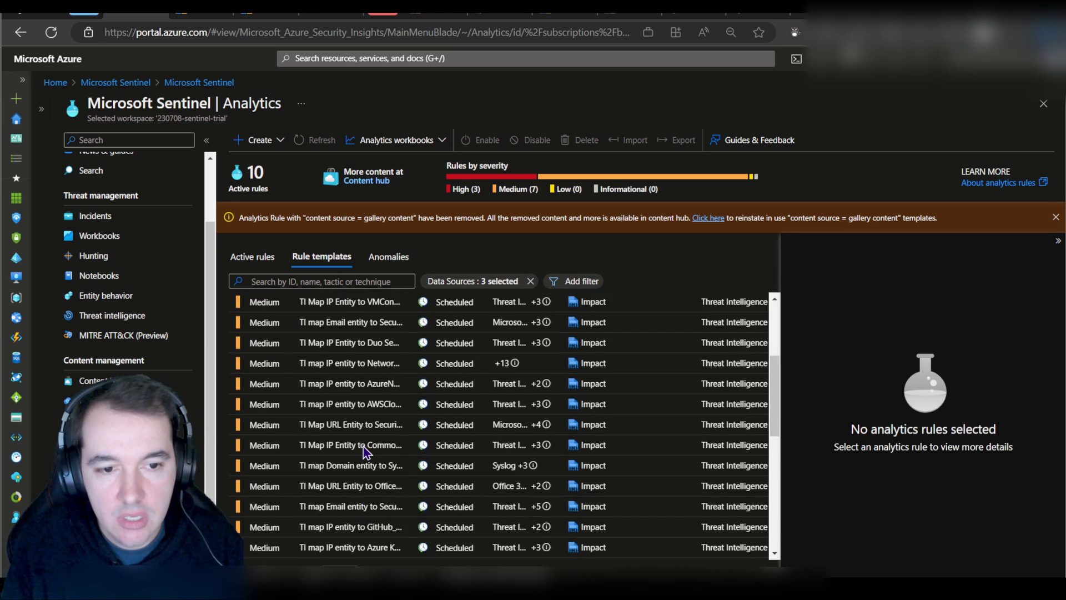
{"action": "scroll", "coordinate": [364, 453], "scroll_direction": "up", "scroll_amount": 1}
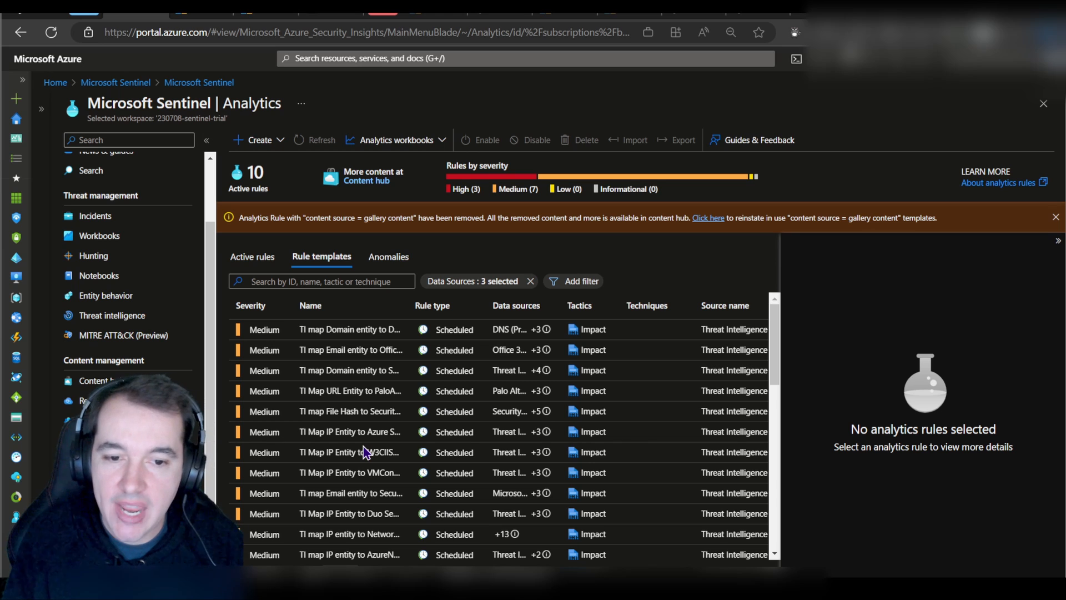
- Review the details and data sources of the templates TI map Domain entity to DnsEvents and TI map Email entity to OfficeActivity
{"action": "left_click", "coordinate": [356, 336]}
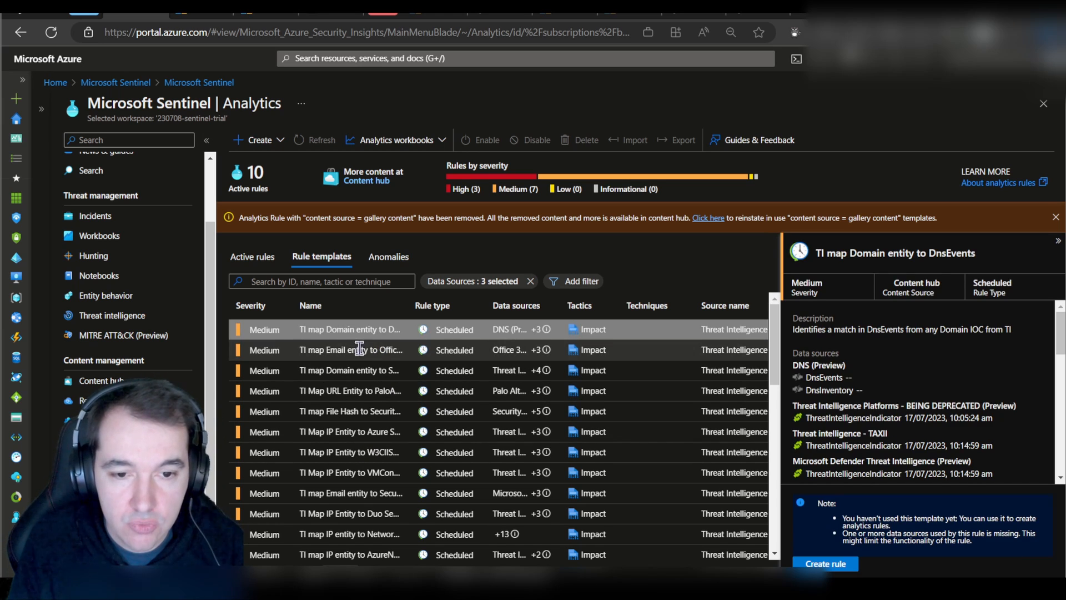
{"action": "left_click", "coordinate": [358, 350]}
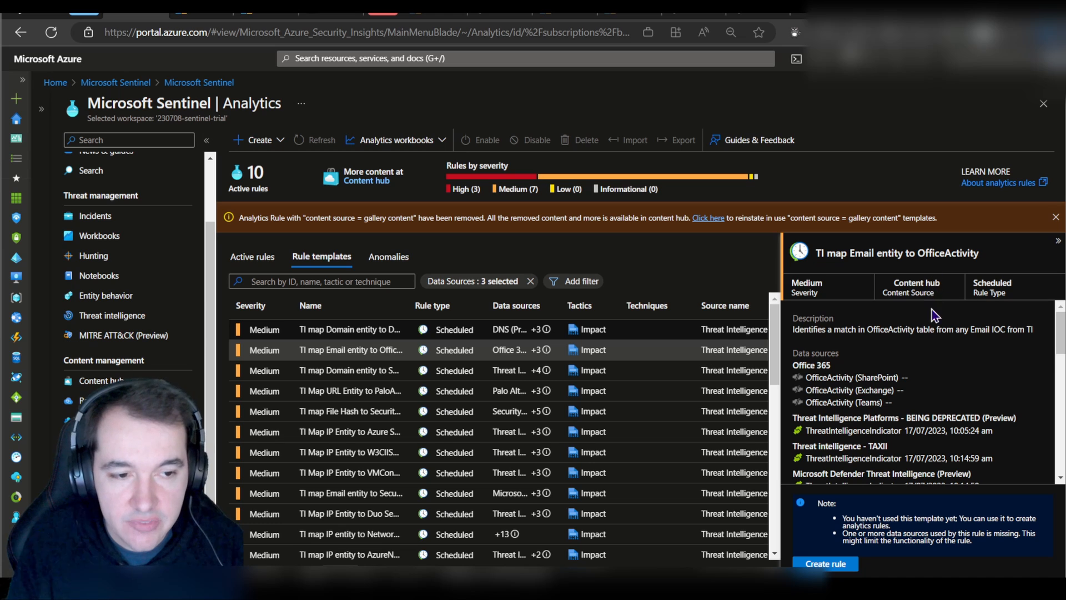
{"action": "scroll", "coordinate": [880, 406], "scroll_direction": "down", "scroll_amount": 1}
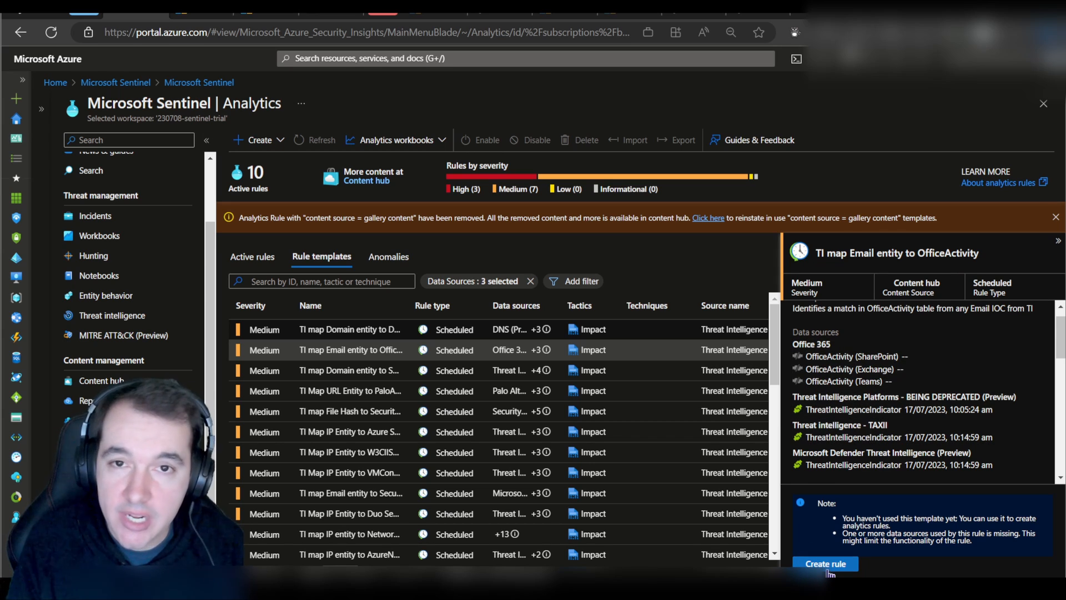
- Check the data sources of the TI map IP entity to Network Session Events template and start creating a rule from it
{"action": "left_click", "coordinate": [456, 535]}
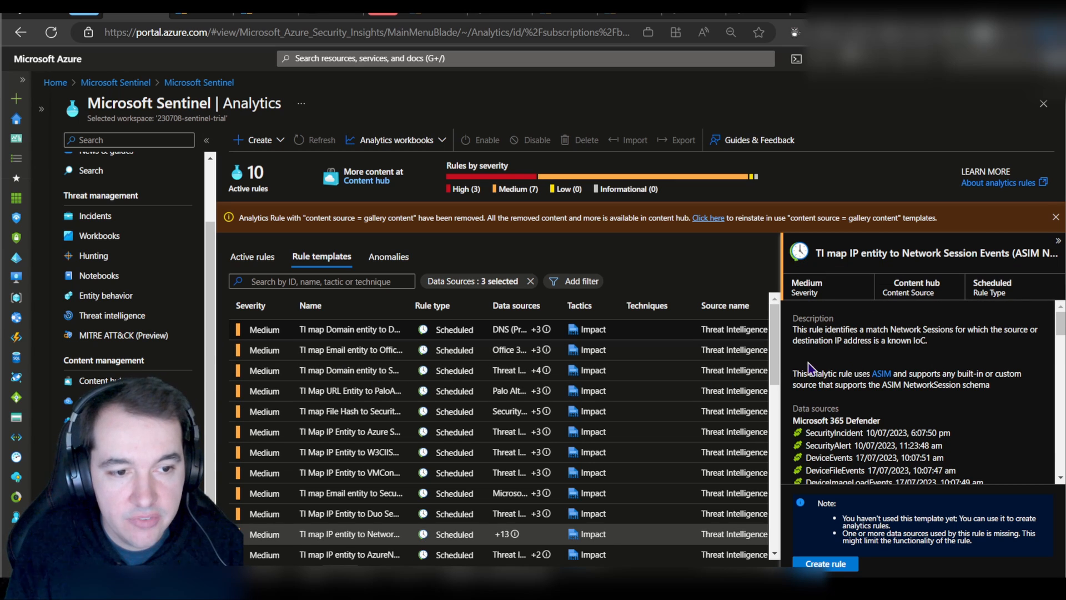
{"action": "scroll", "coordinate": [827, 410], "scroll_direction": "down", "scroll_amount": 1}
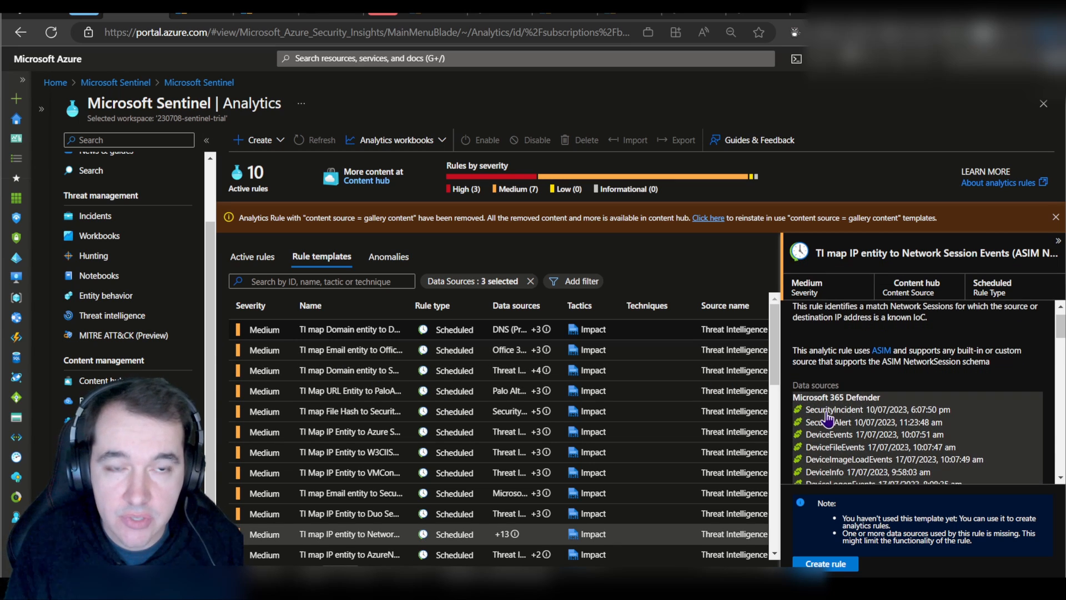
{"action": "scroll", "coordinate": [827, 414], "scroll_direction": "down", "scroll_amount": 5}
{"action": "scroll", "coordinate": [828, 418], "scroll_direction": "down", "scroll_amount": 8}
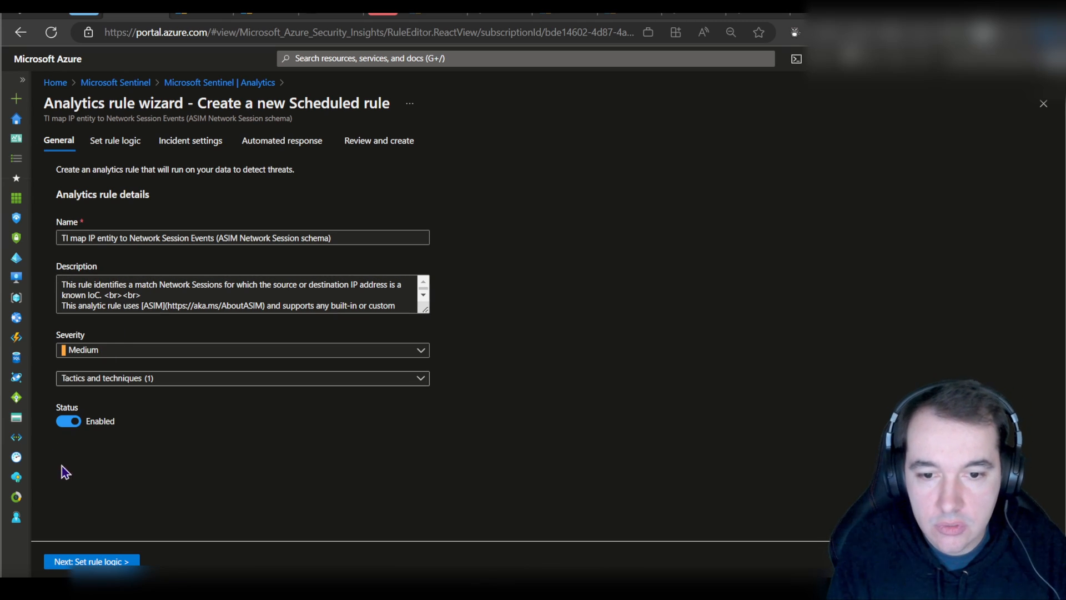
- Review the tactics and techniques assigned to the rule, expanding the Impact tactic
{"action": "left_click", "coordinate": [170, 381]}
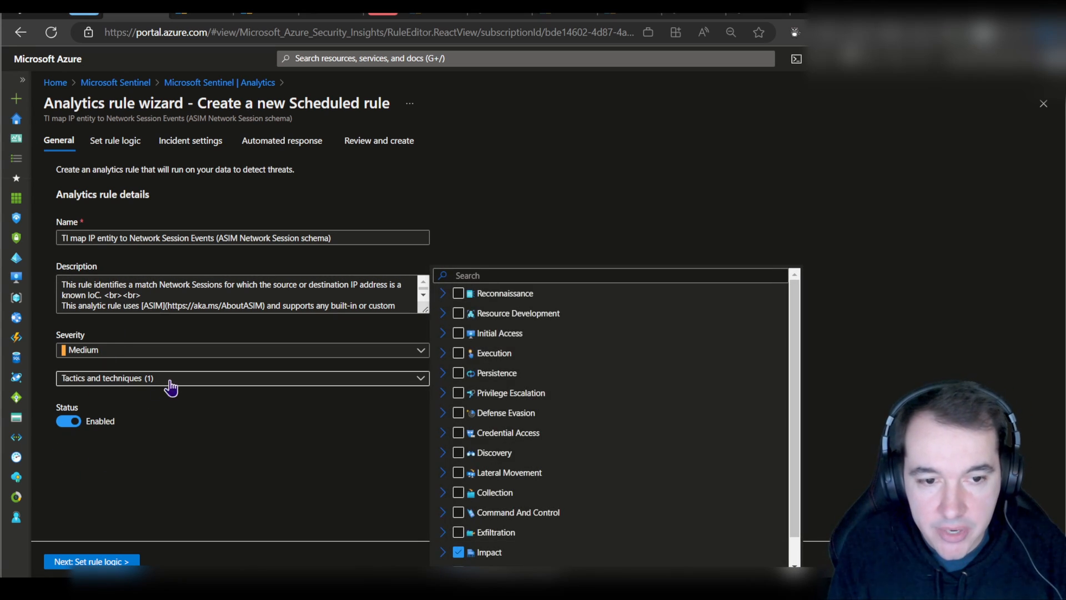
{"action": "scroll", "coordinate": [444, 513], "scroll_direction": "down", "scroll_amount": 1}
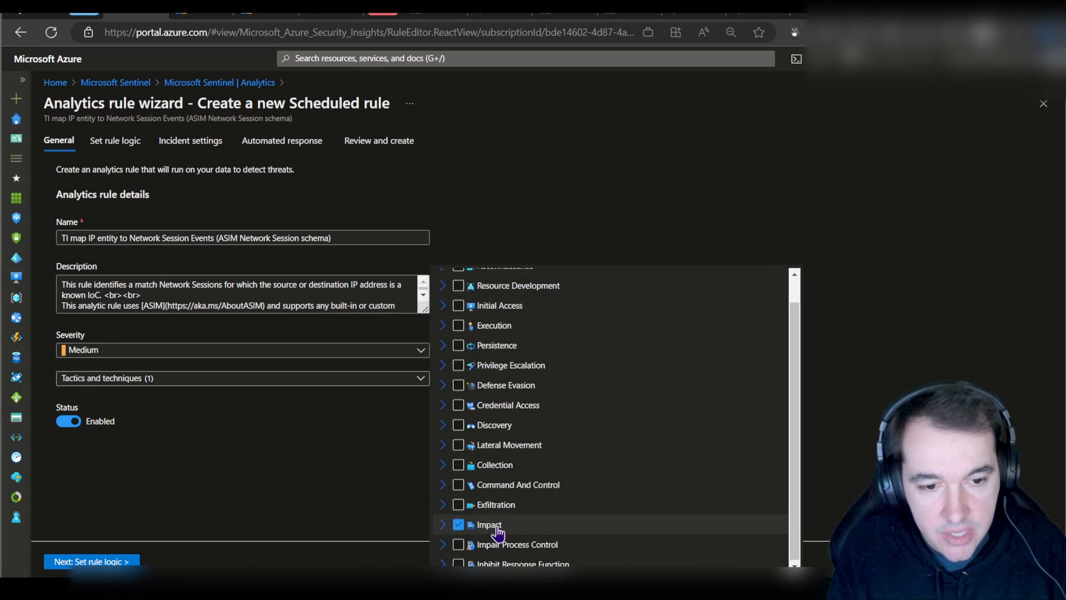
{"action": "left_click", "coordinate": [443, 523]}
{"action": "scroll", "coordinate": [528, 469], "scroll_direction": "down", "scroll_amount": 5}
{"action": "left_click", "coordinate": [210, 471]}
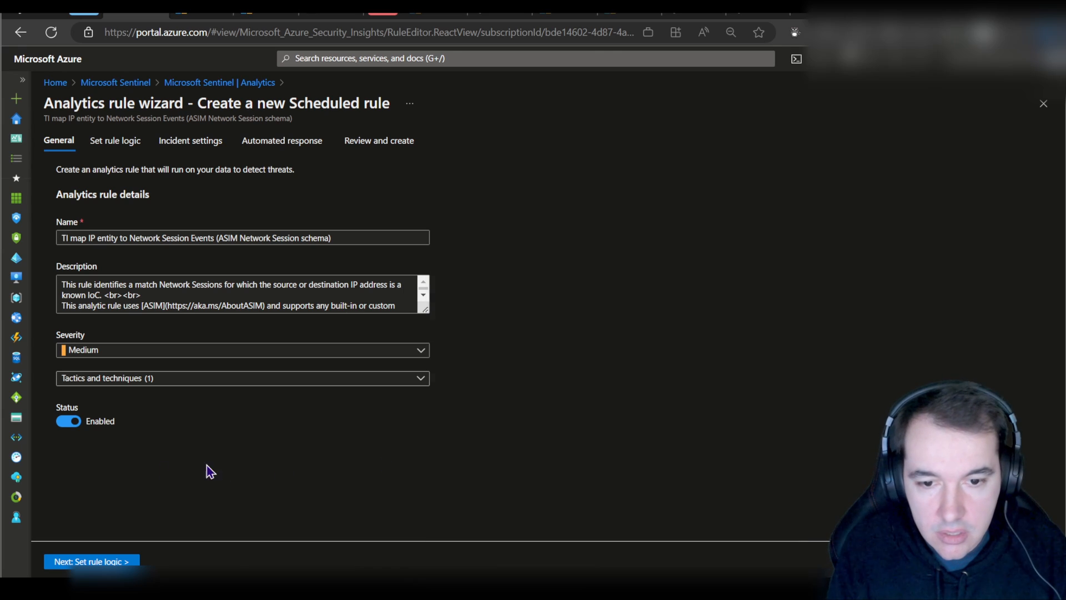
- Proceed to the rule logic, test the query with current data and review its scheduling
{"action": "left_click", "coordinate": [92, 561]}
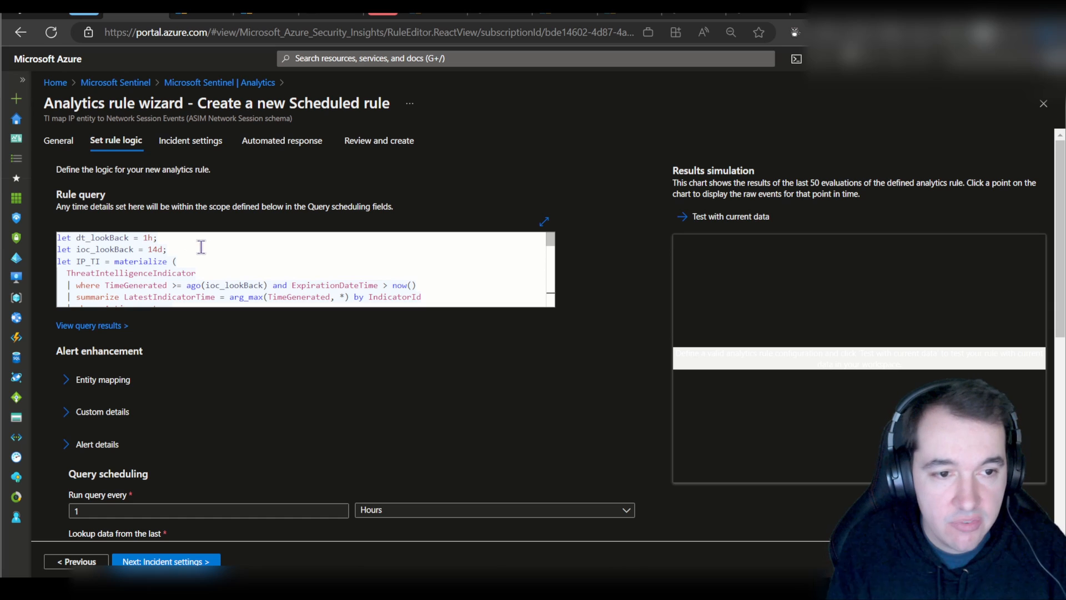
{"action": "left_click", "coordinate": [746, 218]}
{"action": "scroll", "coordinate": [385, 383], "scroll_direction": "down", "scroll_amount": 3}
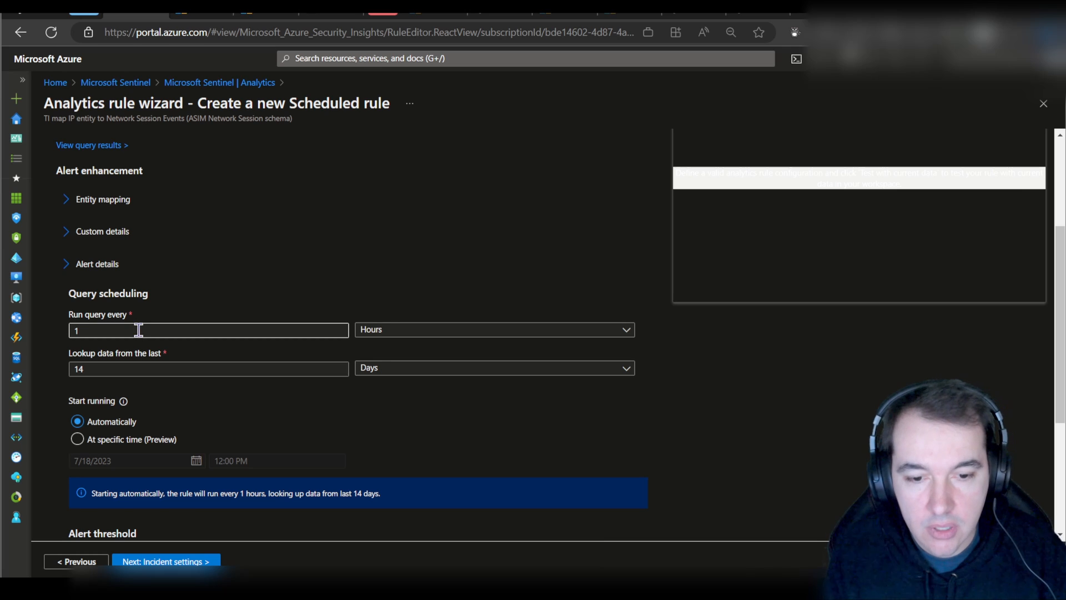
- Keep the default incident settings, add no automated response, and save the new scheduled rule
{"action": "left_click", "coordinate": [156, 562]}
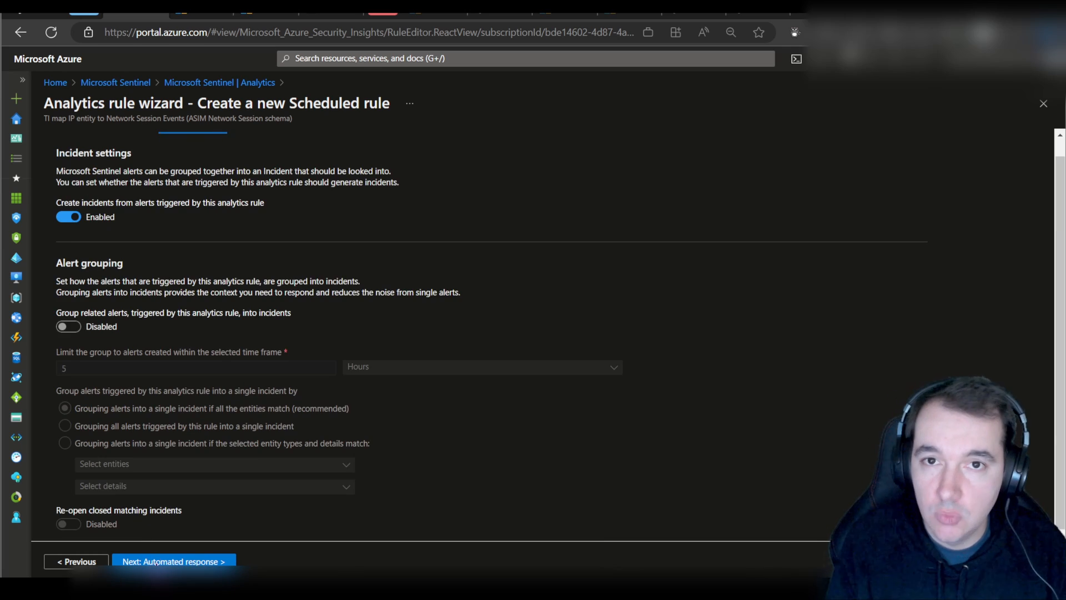
{"action": "scroll", "coordinate": [229, 453], "scroll_direction": "up", "scroll_amount": 1}
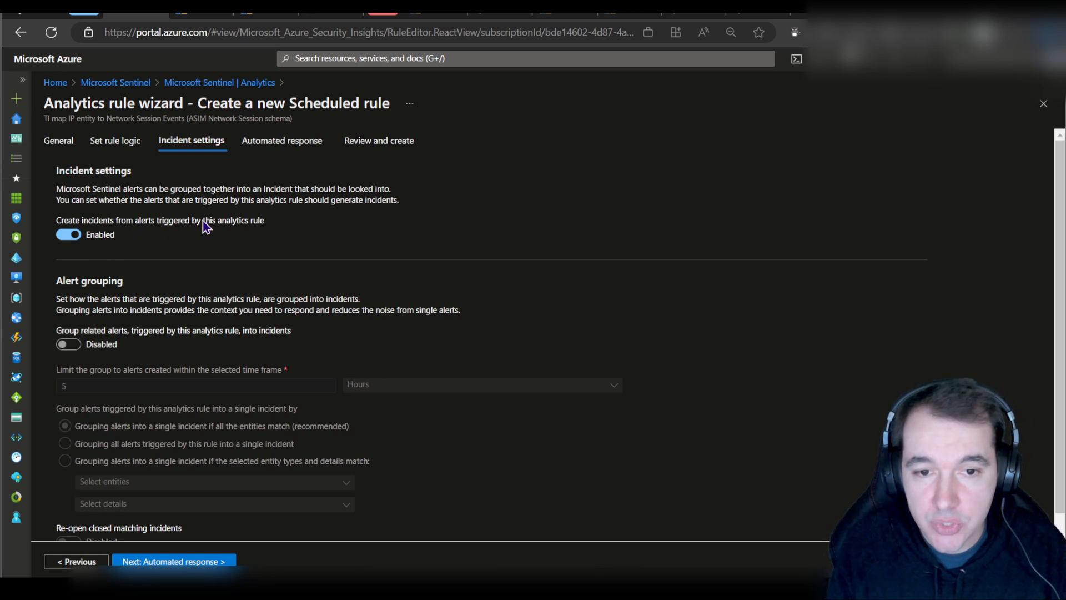
{"action": "scroll", "coordinate": [178, 274], "scroll_direction": "down", "scroll_amount": 1}
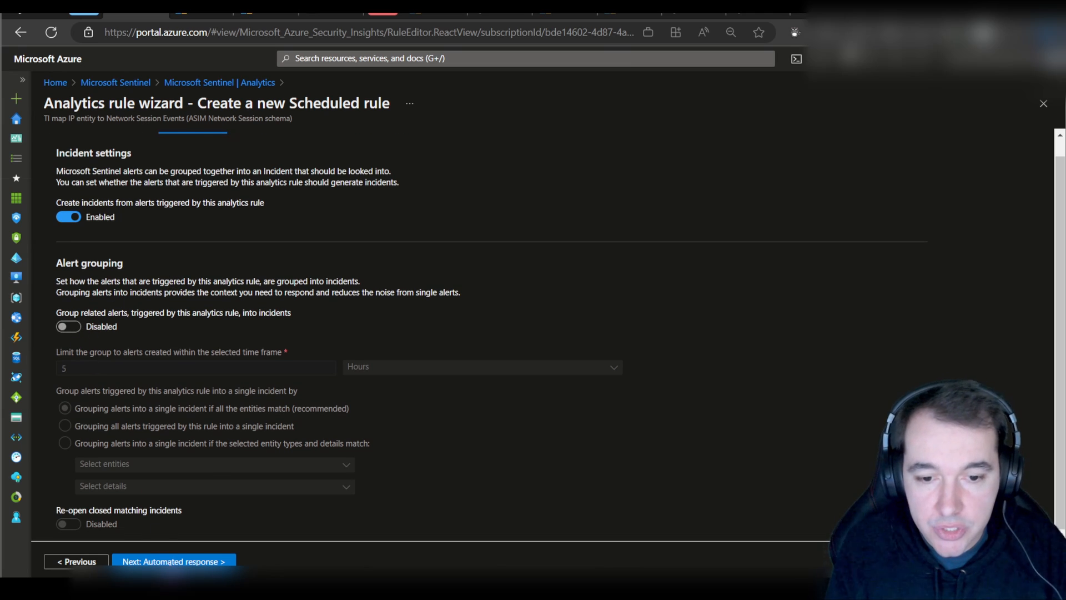
{"action": "left_click", "coordinate": [174, 561]}
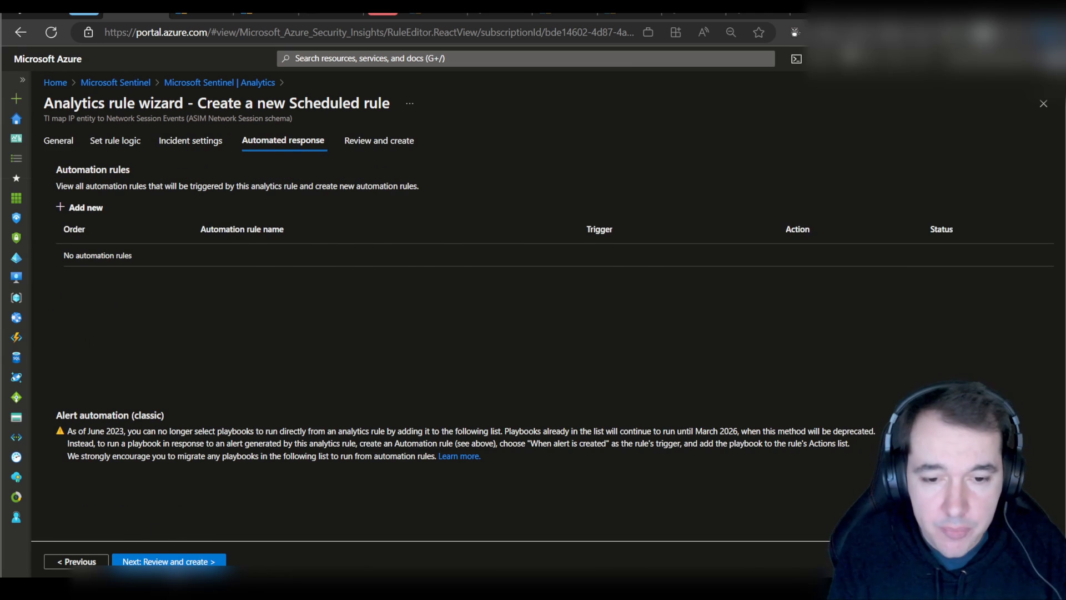
{"action": "left_click", "coordinate": [174, 561]}
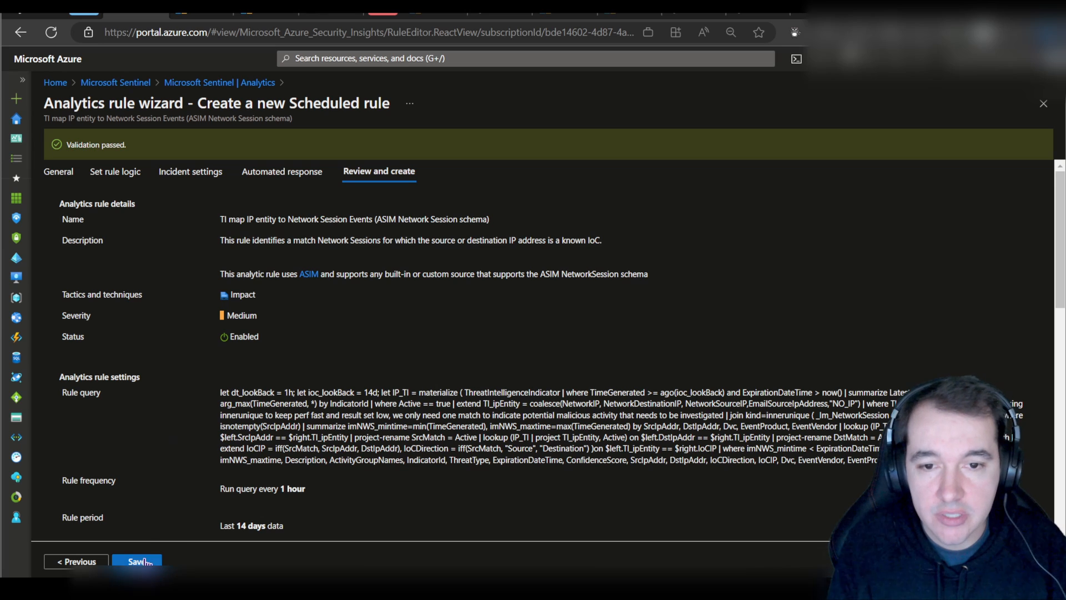
{"action": "left_click", "coordinate": [136, 561]}
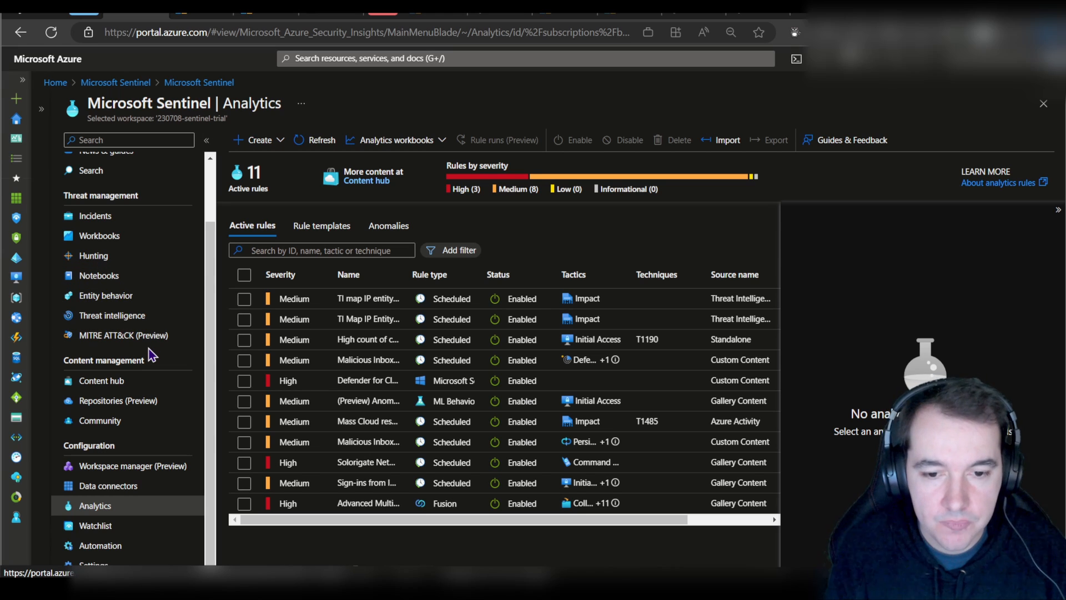
- Find the Threat Intelligence template among the Sentinel workbooks, read its details and view the template
{"action": "left_click", "coordinate": [100, 236]}
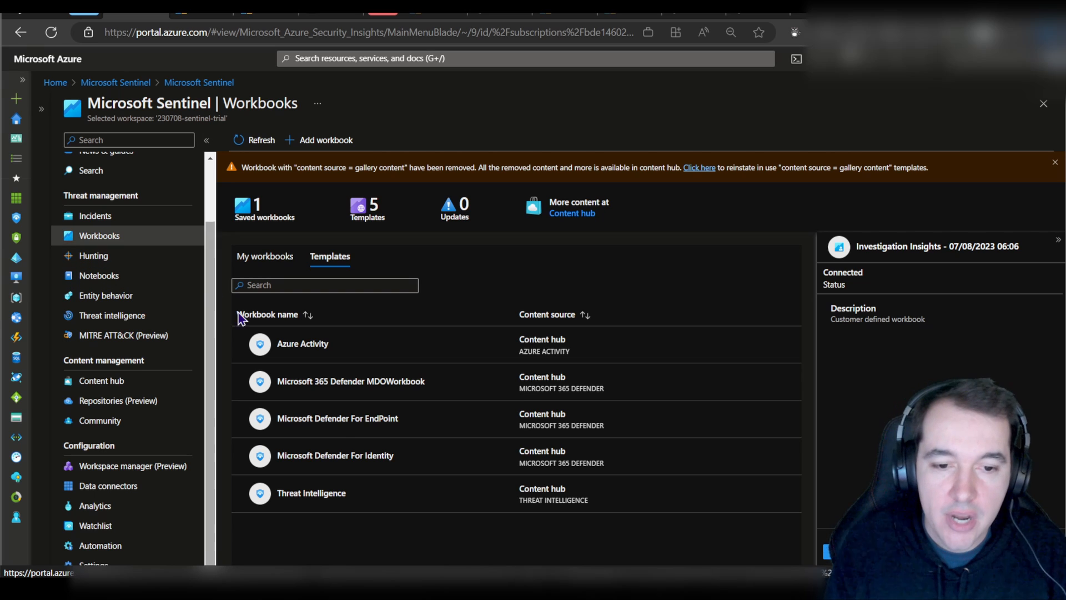
{"action": "left_click", "coordinate": [387, 504]}
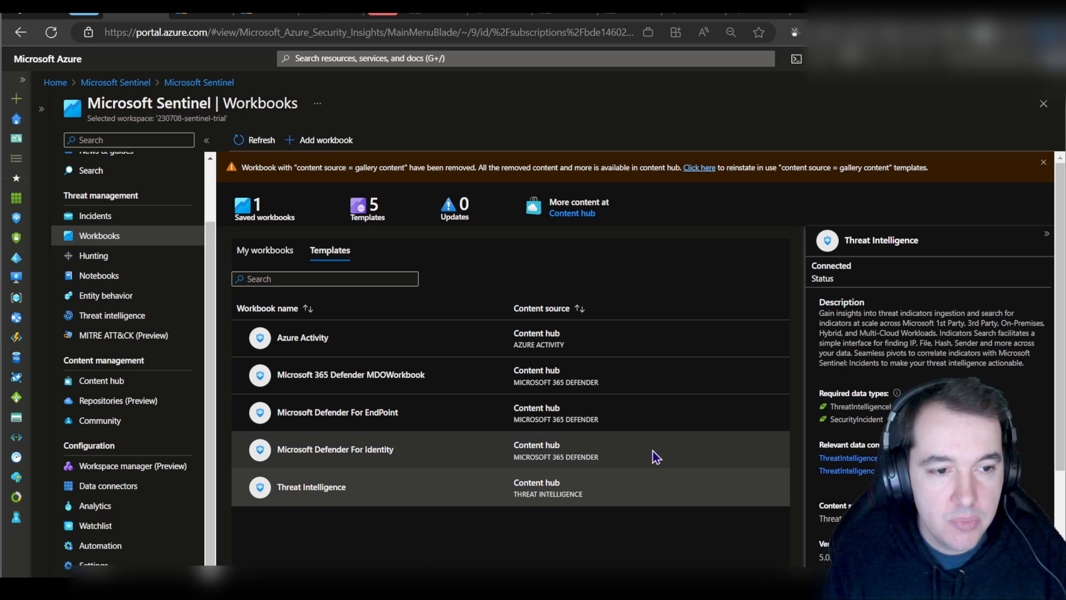
{"action": "scroll", "coordinate": [360, 519], "scroll_direction": "down", "scroll_amount": 1}
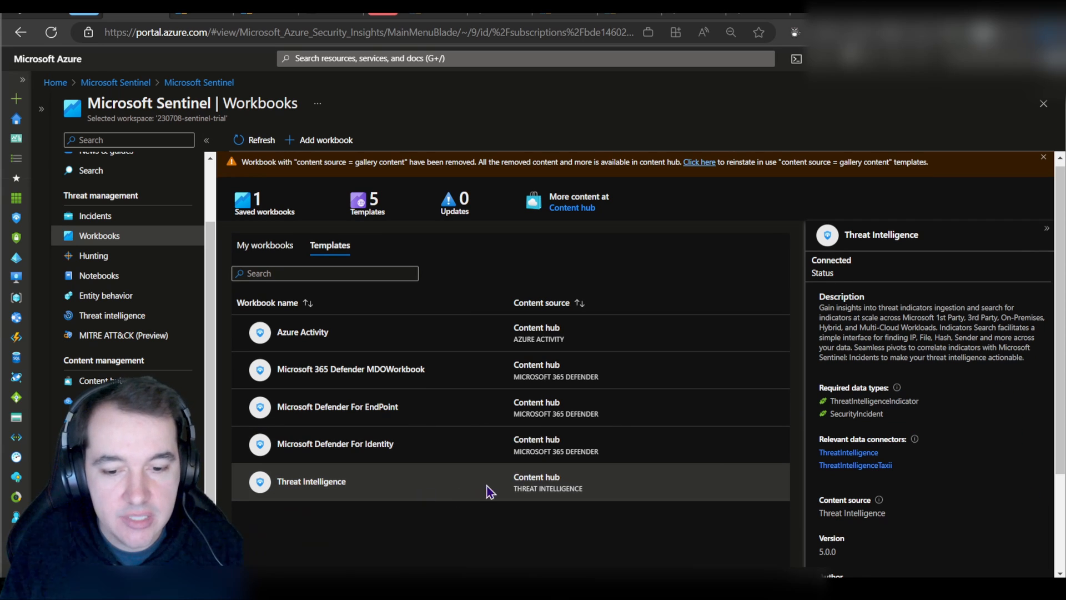
{"action": "scroll", "coordinate": [688, 489], "scroll_direction": "down", "scroll_amount": 2}
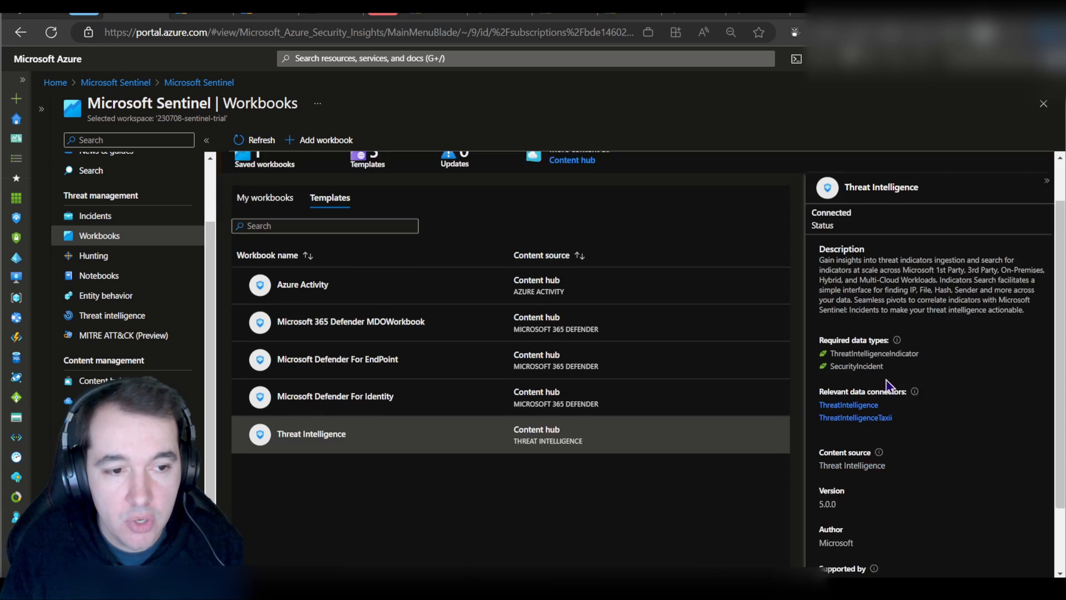
{"action": "scroll", "coordinate": [901, 375], "scroll_direction": "down", "scroll_amount": 1}
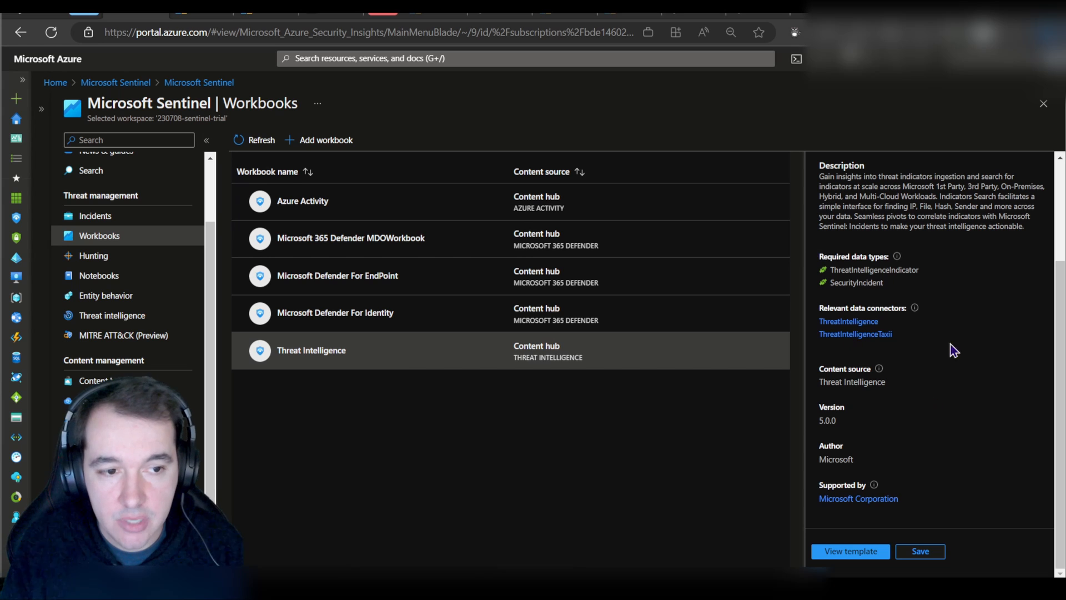
{"action": "left_click", "coordinate": [848, 552]}
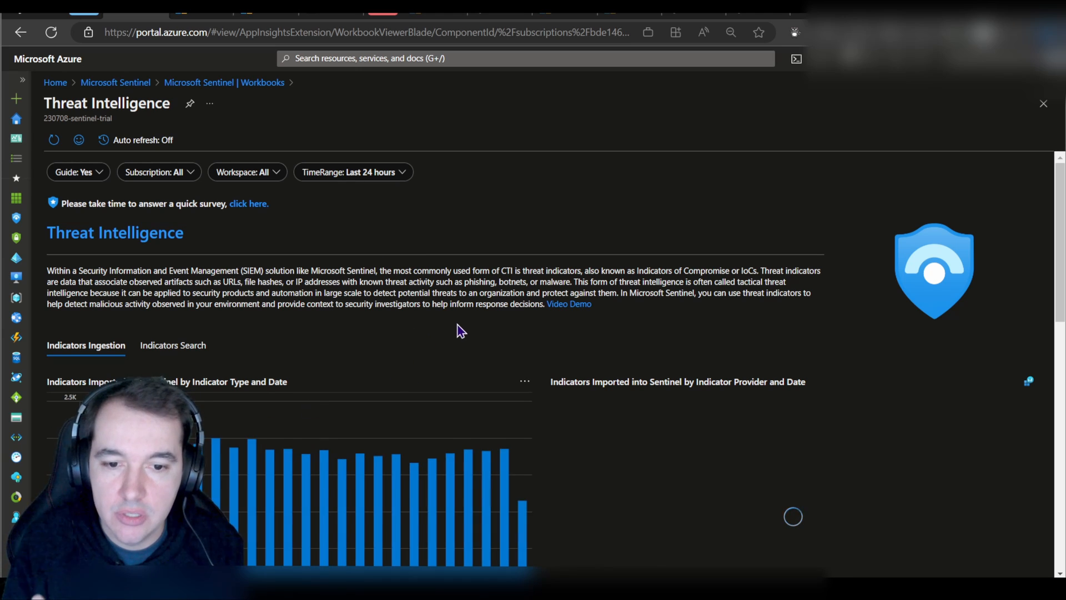
- Examine the workbook's charts of imported and active indicators by type, provider, source and confidence score
{"action": "scroll", "coordinate": [457, 327], "scroll_direction": "down", "scroll_amount": 1}
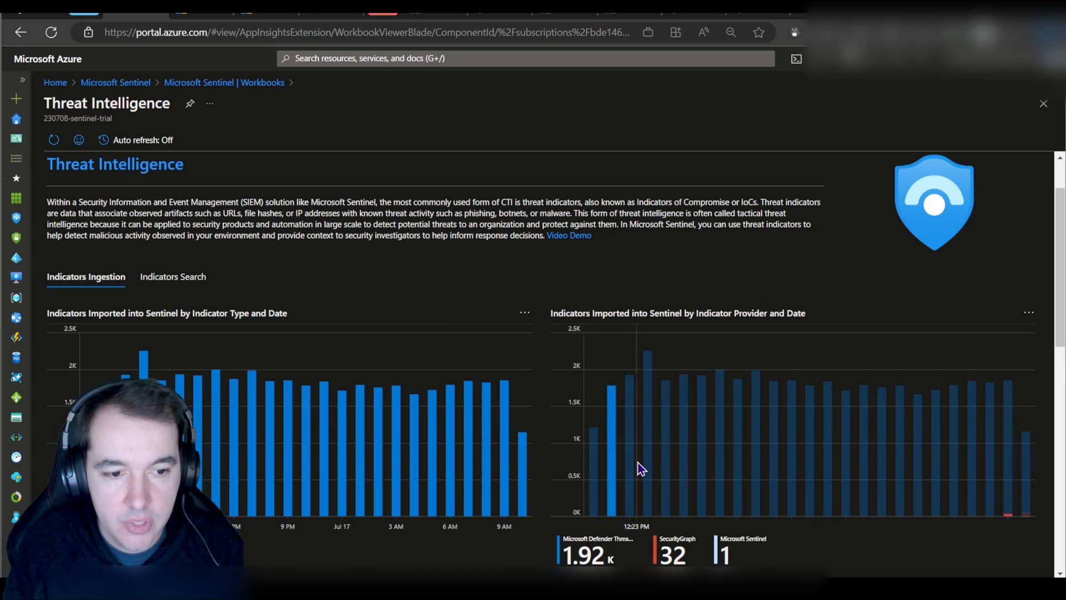
{"action": "scroll", "coordinate": [578, 393], "scroll_direction": "down", "scroll_amount": 1}
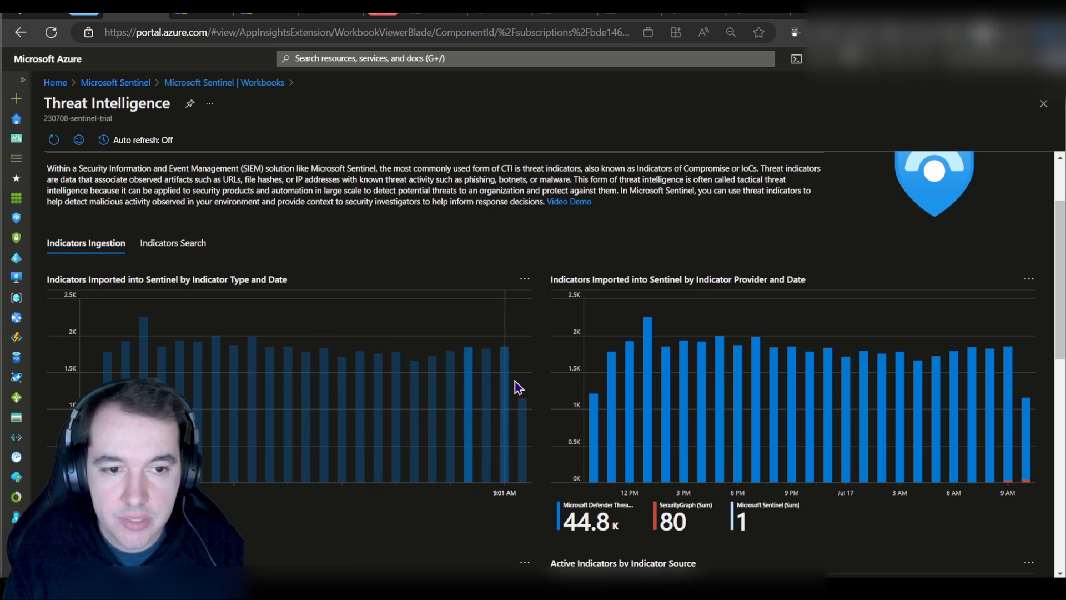
{"action": "scroll", "coordinate": [541, 366], "scroll_direction": "down", "scroll_amount": 1}
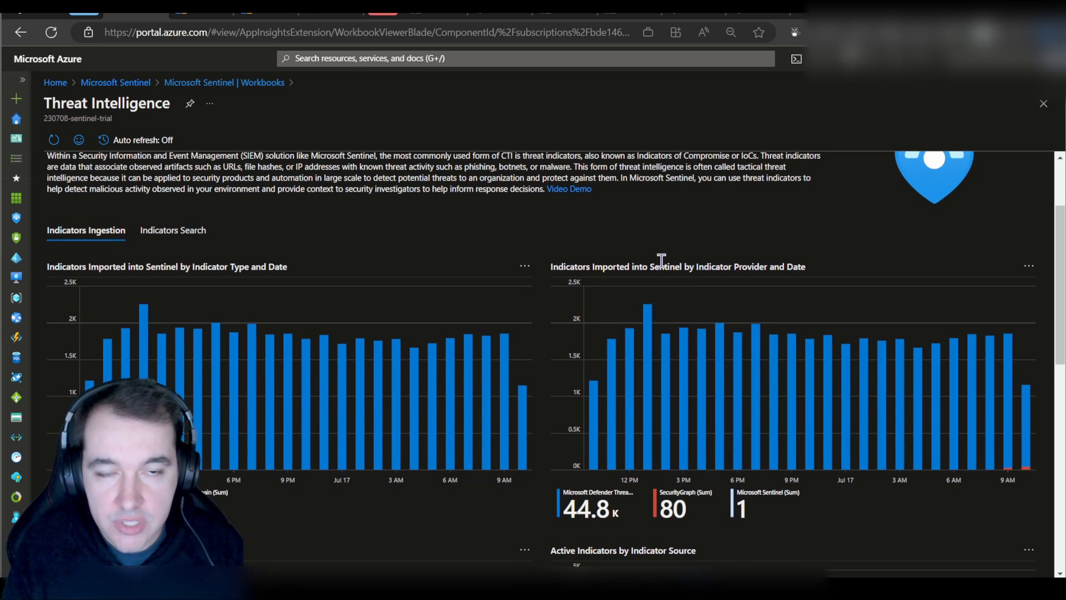
{"action": "scroll", "coordinate": [508, 356], "scroll_direction": "down", "scroll_amount": 5}
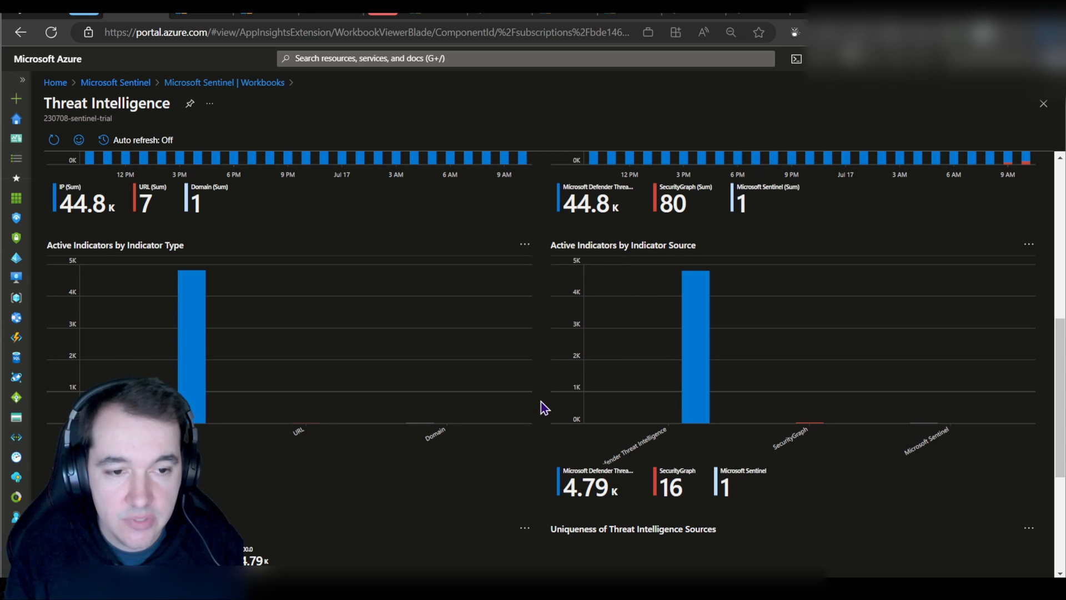
{"action": "scroll", "coordinate": [544, 408], "scroll_direction": "down", "scroll_amount": 3}
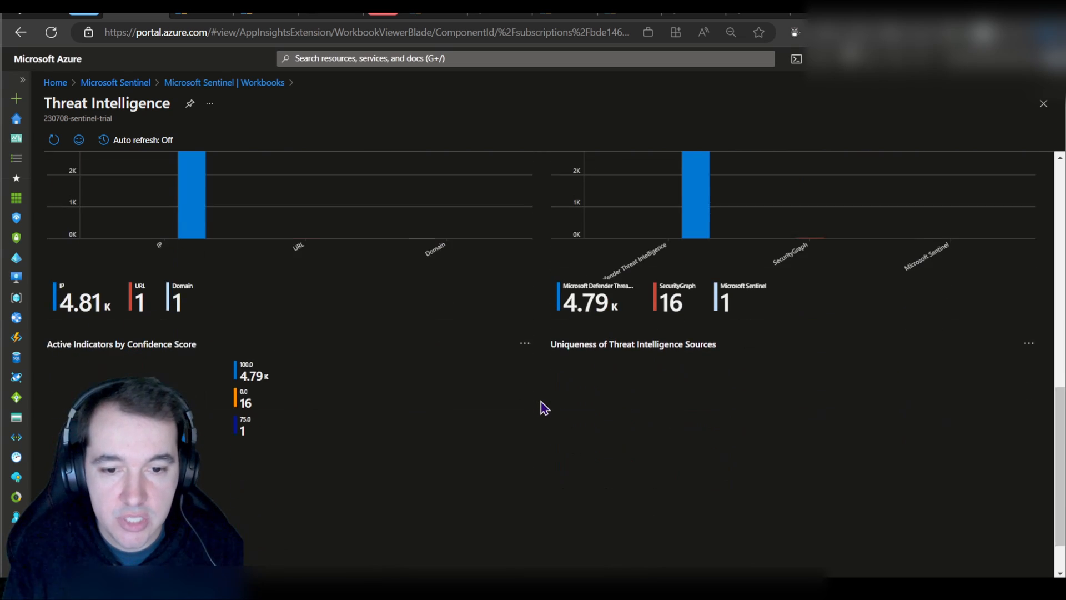
{"action": "scroll", "coordinate": [541, 401], "scroll_direction": "down", "scroll_amount": 1}
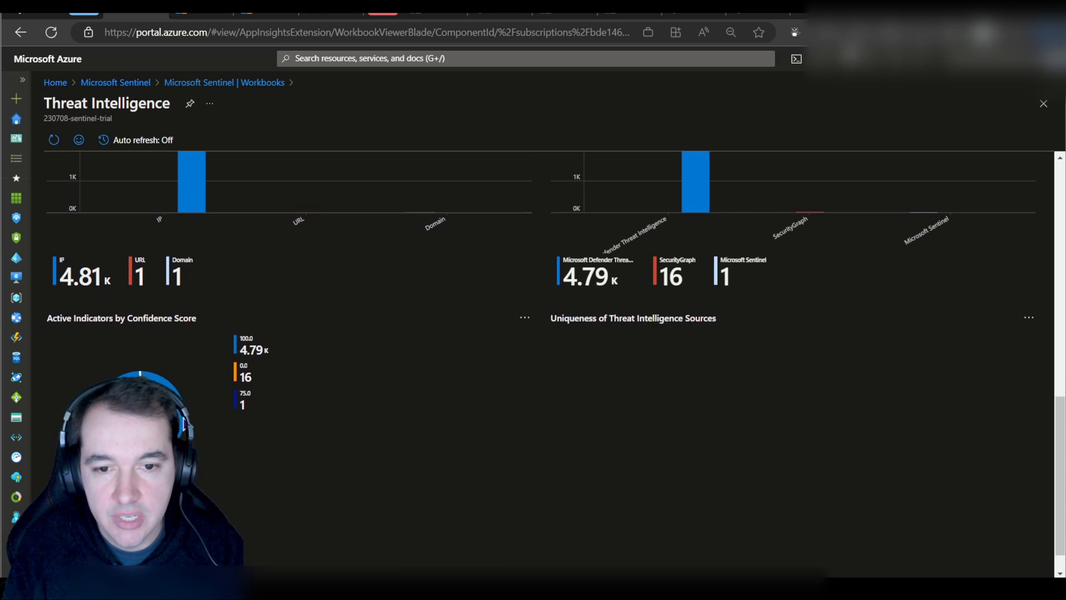
{"action": "scroll", "coordinate": [511, 378], "scroll_direction": "down", "scroll_amount": 1}
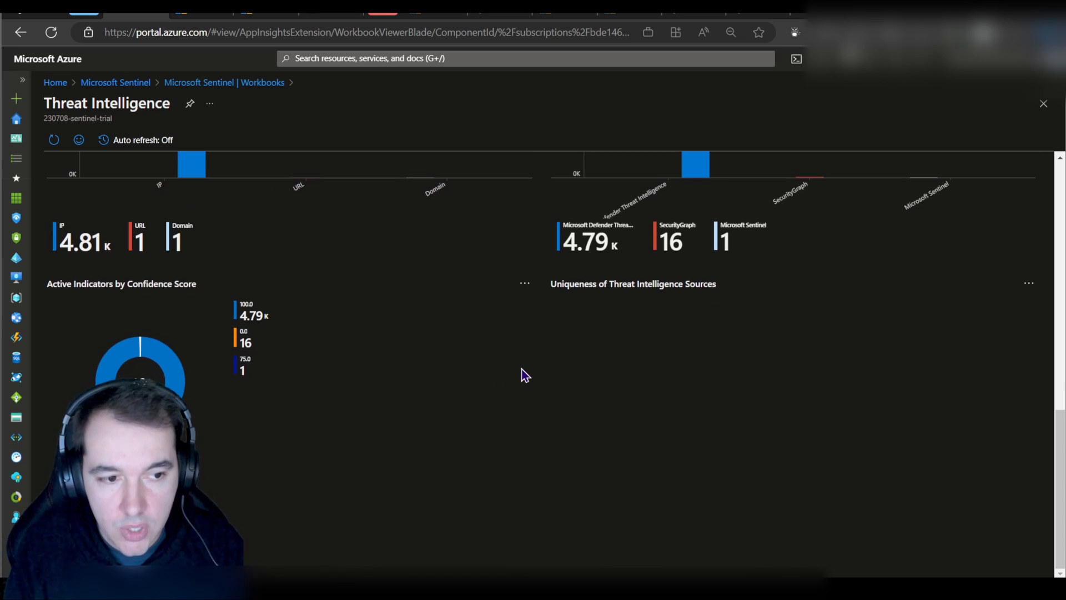
- Set the workbook's time range to Last 7 days
{"action": "scroll", "coordinate": [524, 373], "scroll_direction": "up", "scroll_amount": 5}
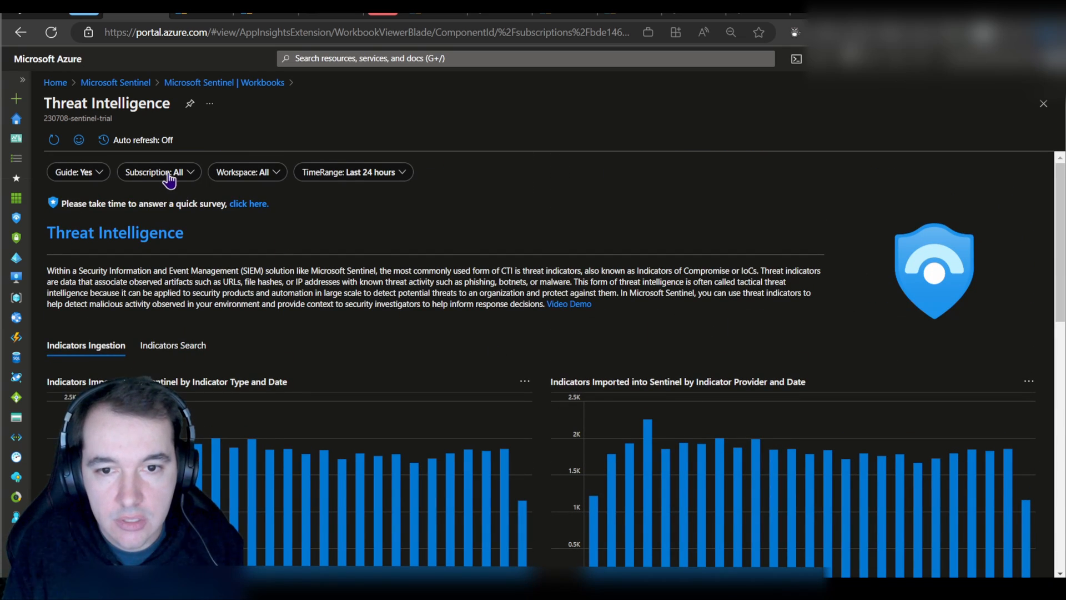
{"action": "left_click", "coordinate": [353, 176]}
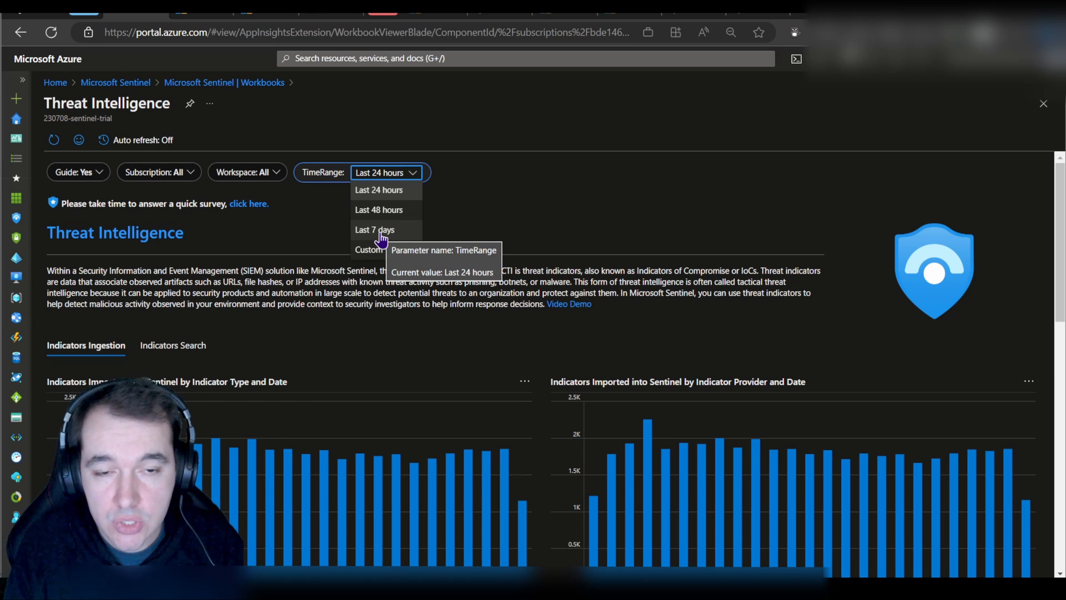
{"action": "left_click", "coordinate": [381, 232]}
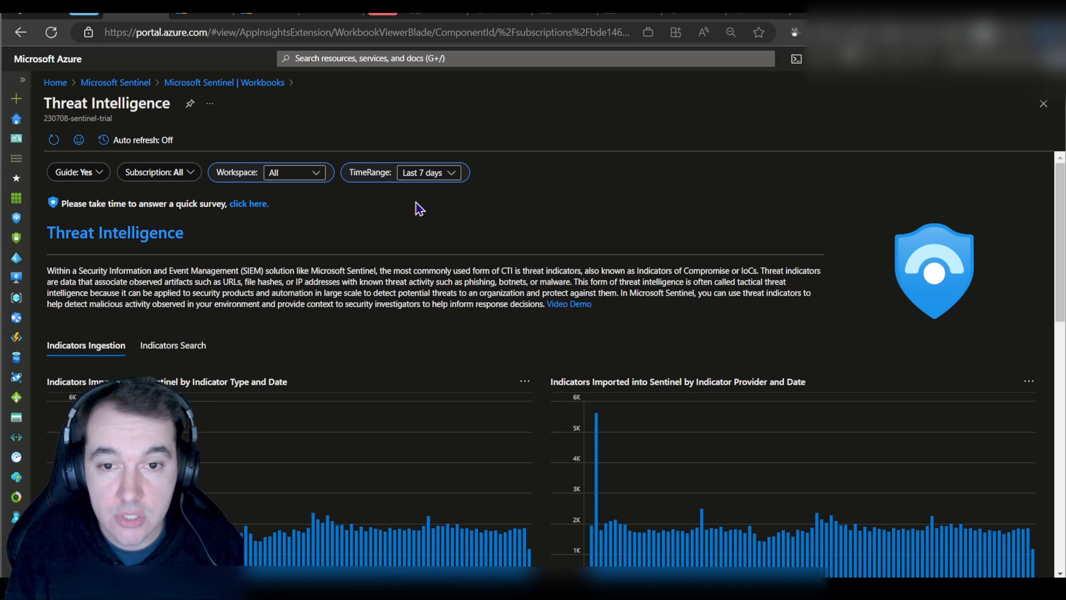
- Look through the workbook's Indicators Search section, including Indicators Observed and Indicators Observed over Time, and close the template view
{"action": "left_click", "coordinate": [170, 345]}
{"action": "scroll", "coordinate": [469, 292], "scroll_direction": "down", "scroll_amount": 2}
{"action": "scroll", "coordinate": [469, 293], "scroll_direction": "down", "scroll_amount": 1}
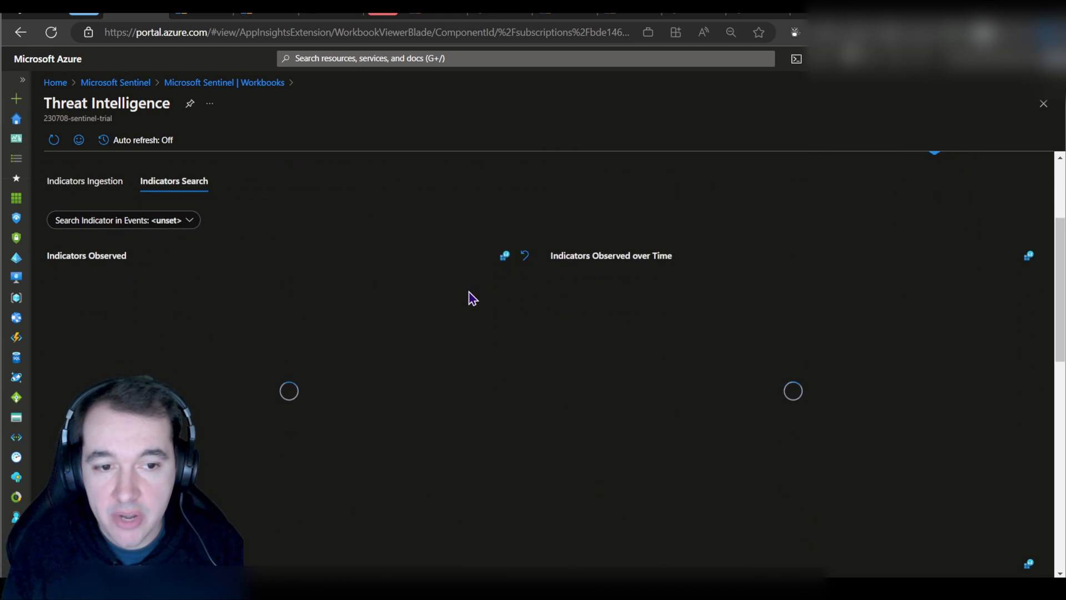
{"action": "scroll", "coordinate": [469, 294], "scroll_direction": "down", "scroll_amount": 1}
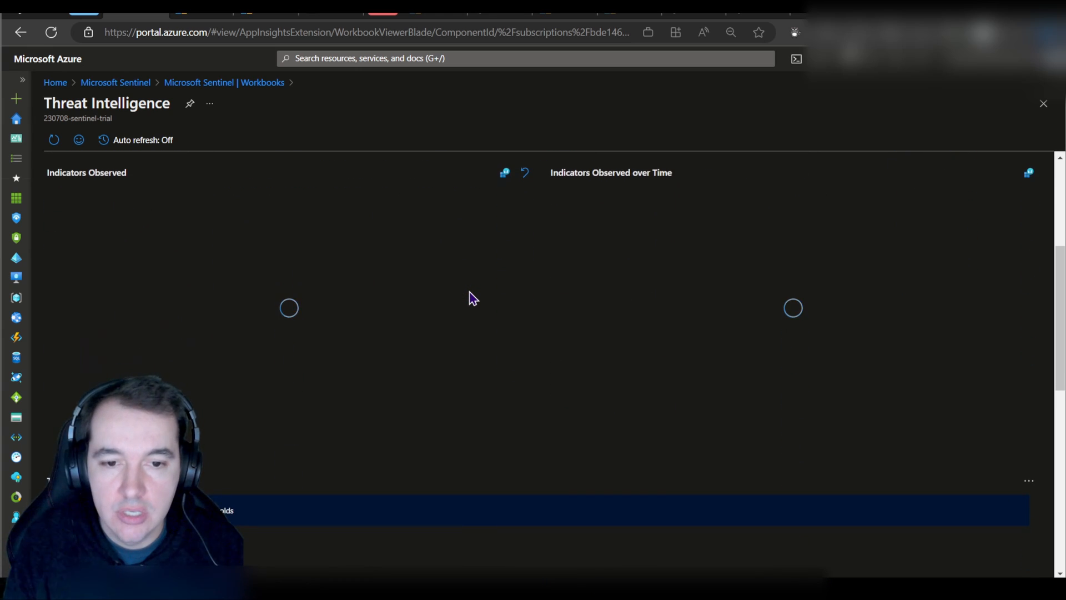
{"action": "scroll", "coordinate": [471, 292], "scroll_direction": "up", "scroll_amount": 4}
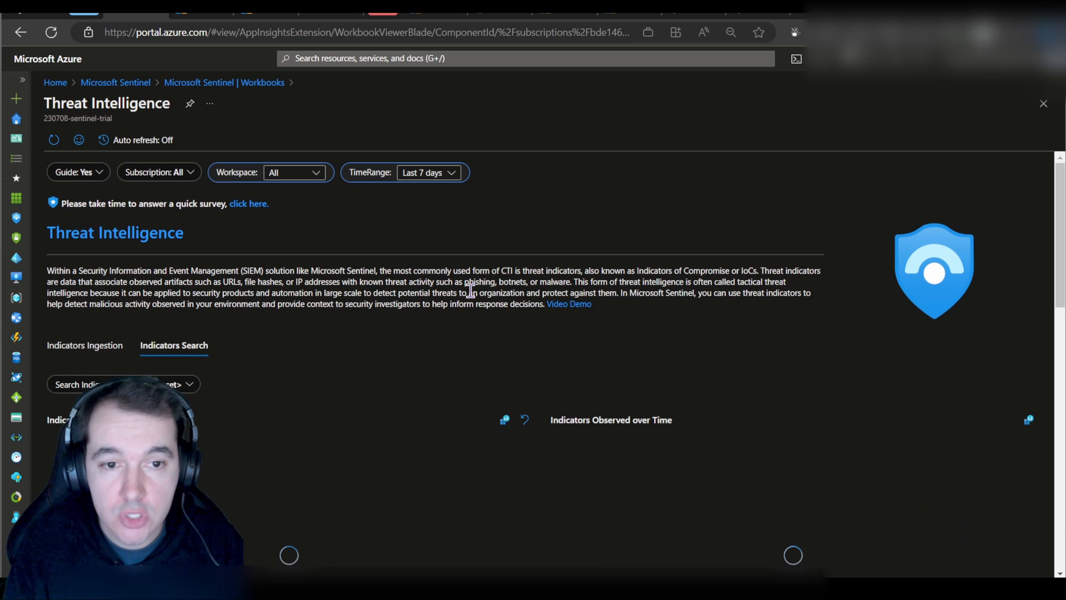
{"action": "left_click", "coordinate": [1044, 107]}
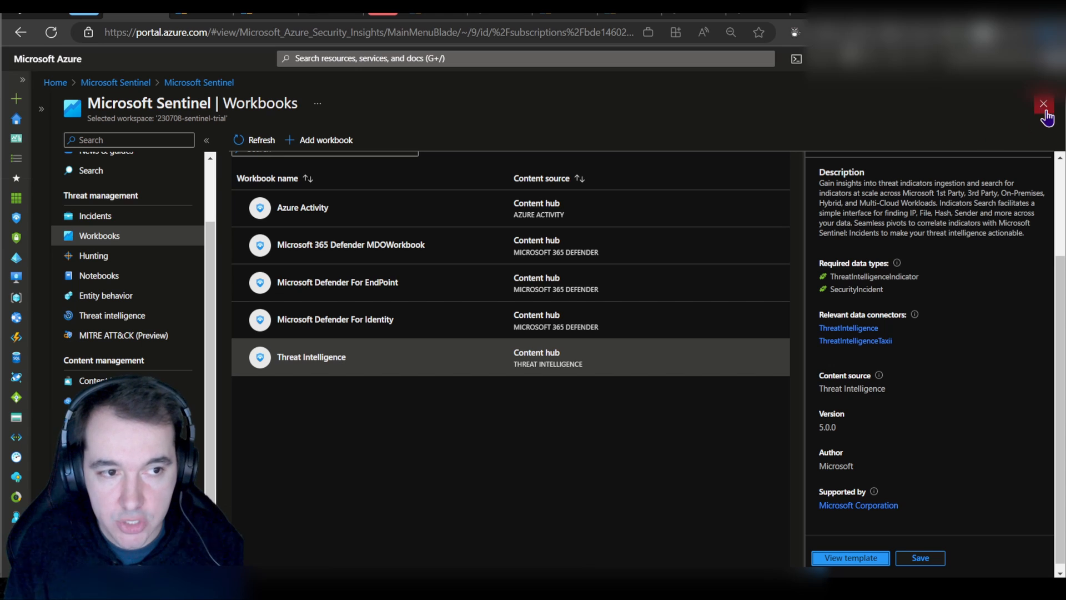
- Save the Threat Intelligence workbook to the Australia East location and show the saved workbooks
{"action": "left_click", "coordinate": [921, 558]}
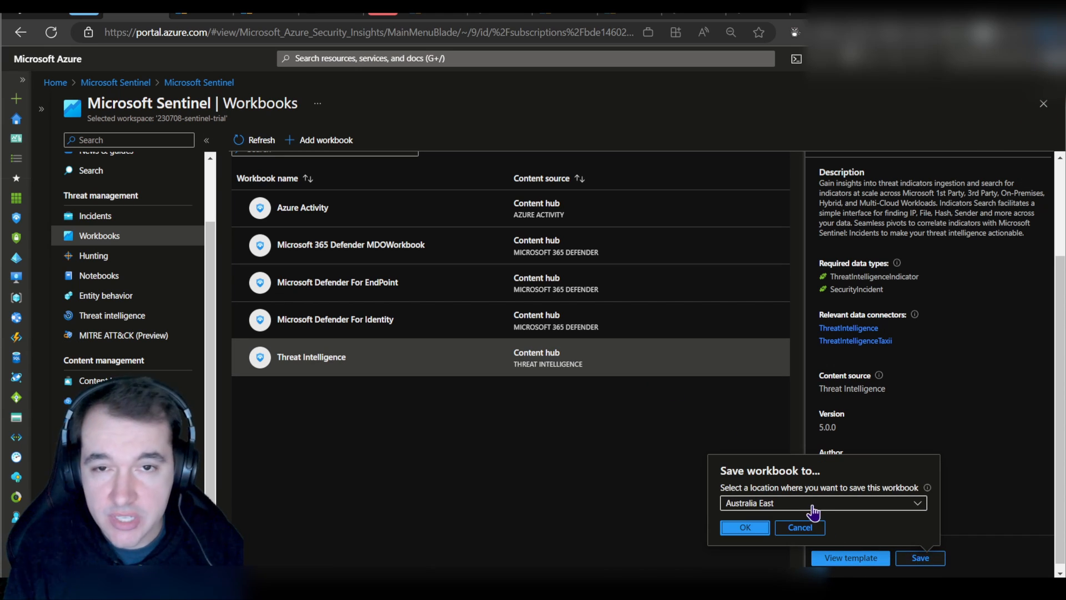
{"action": "left_click", "coordinate": [743, 528]}
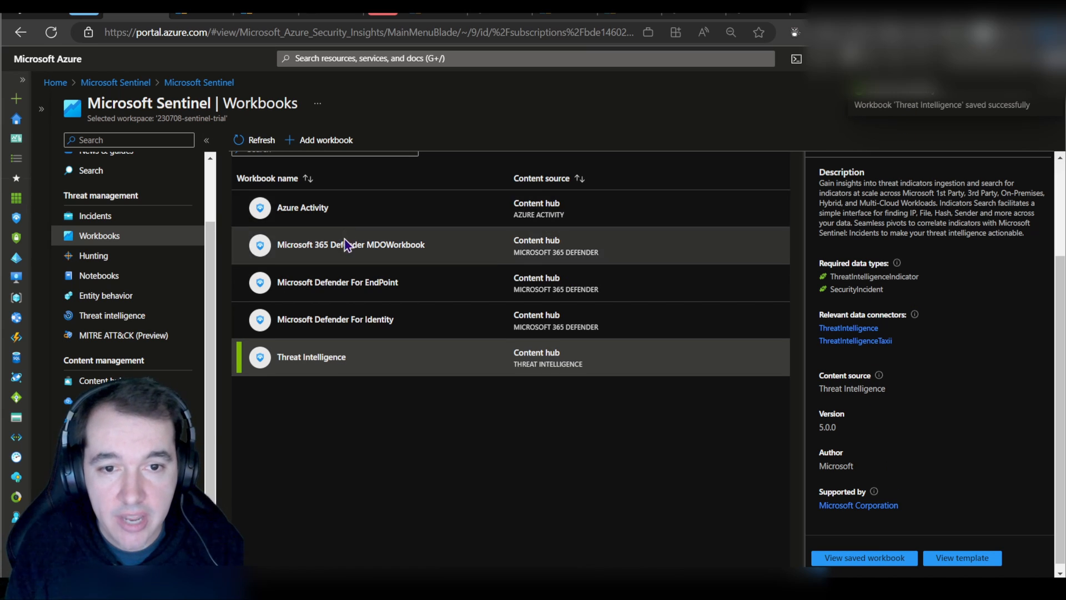
{"action": "scroll", "coordinate": [345, 240], "scroll_direction": "up", "scroll_amount": 3}
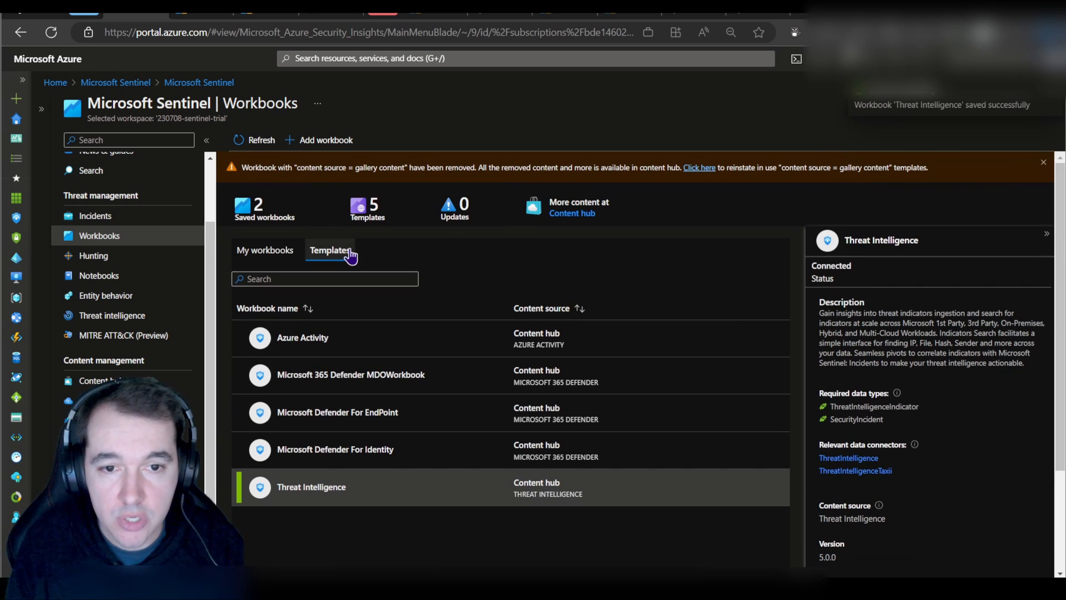
{"action": "left_click", "coordinate": [281, 249]}
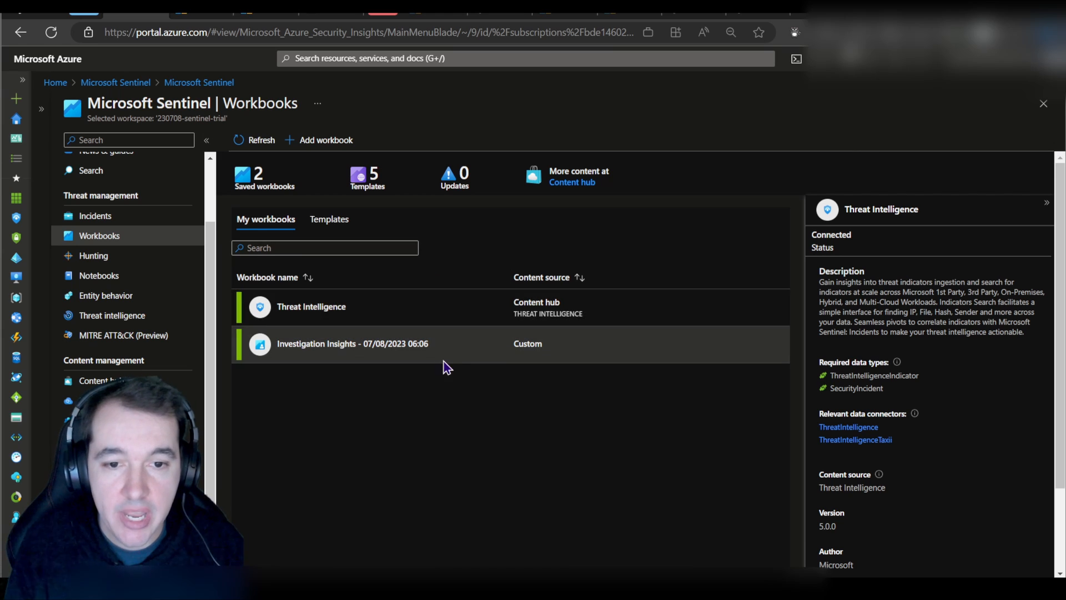
- Open the saved Threat Intelligence workbook and look through its indicator charts
{"action": "left_click", "coordinate": [435, 318]}
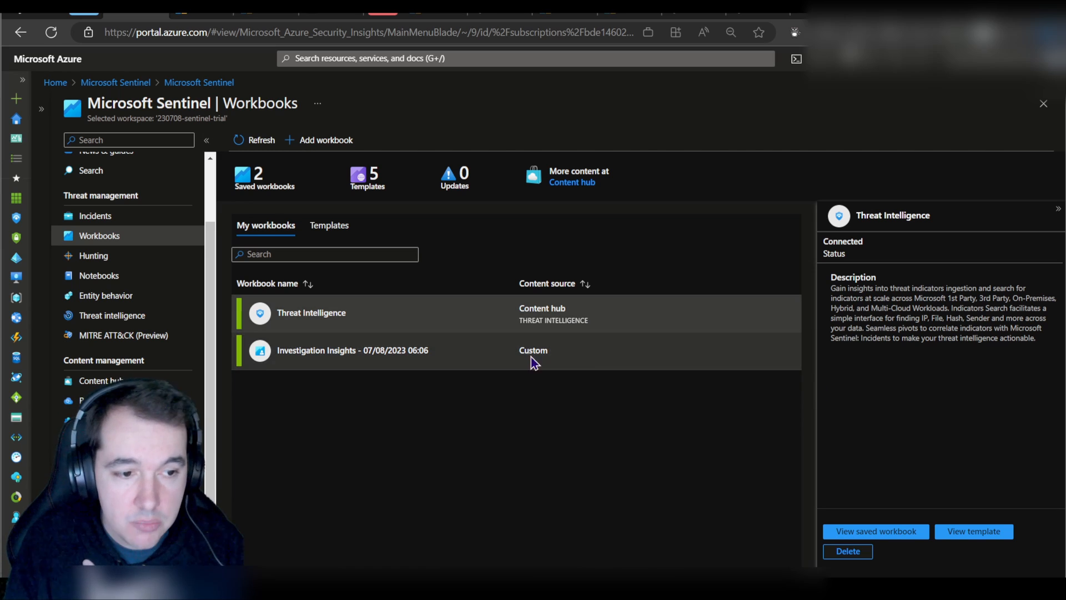
{"action": "left_click", "coordinate": [891, 533]}
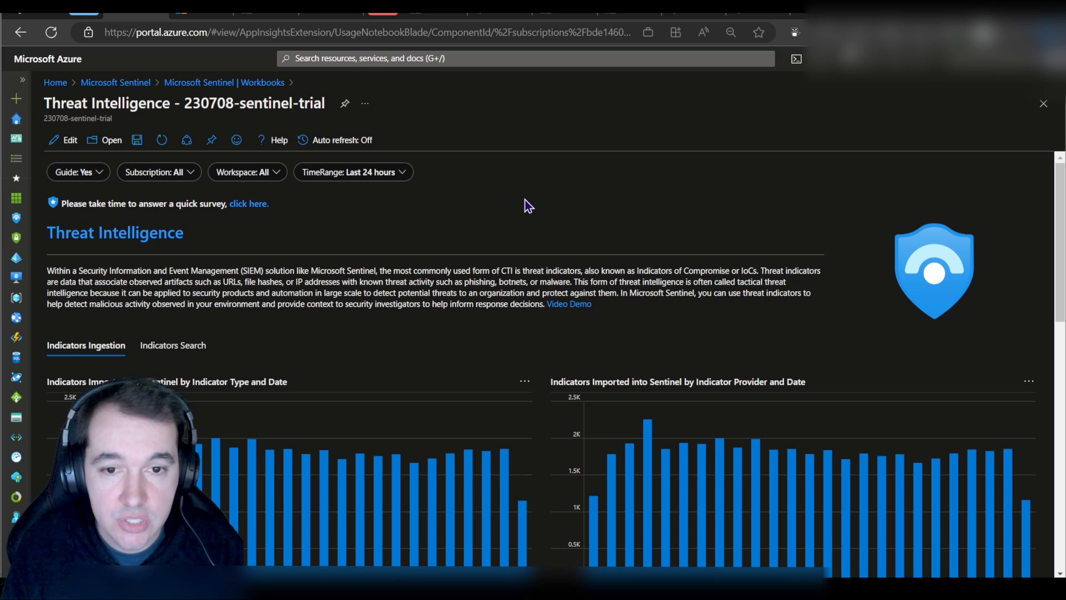
{"action": "scroll", "coordinate": [528, 205], "scroll_direction": "down", "scroll_amount": 8}
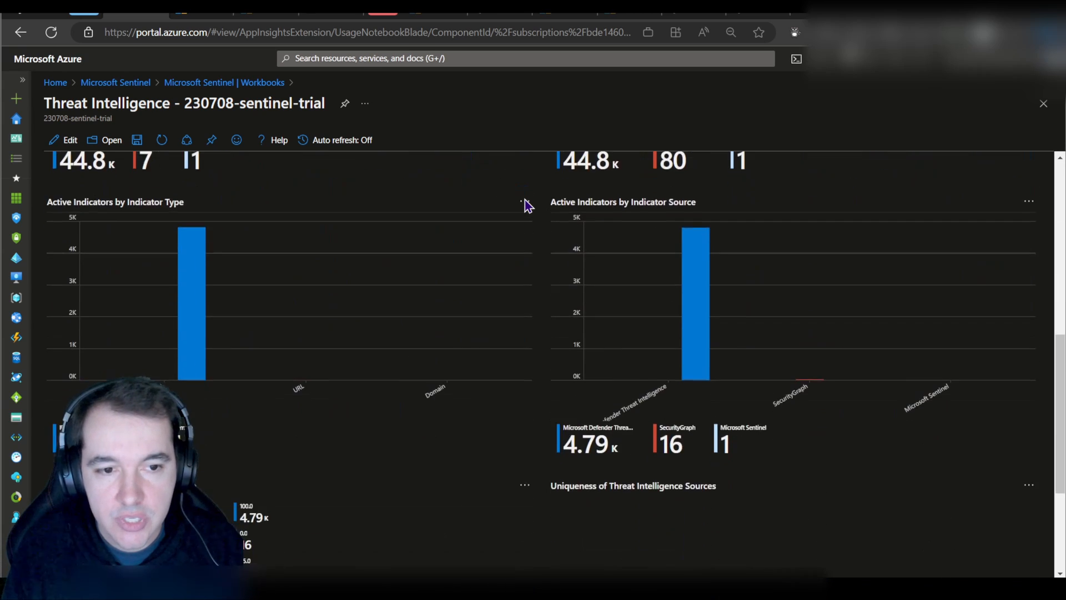
{"action": "scroll", "coordinate": [527, 205], "scroll_direction": "down", "scroll_amount": 3}
{"action": "scroll", "coordinate": [528, 204], "scroll_direction": "up", "scroll_amount": 12}
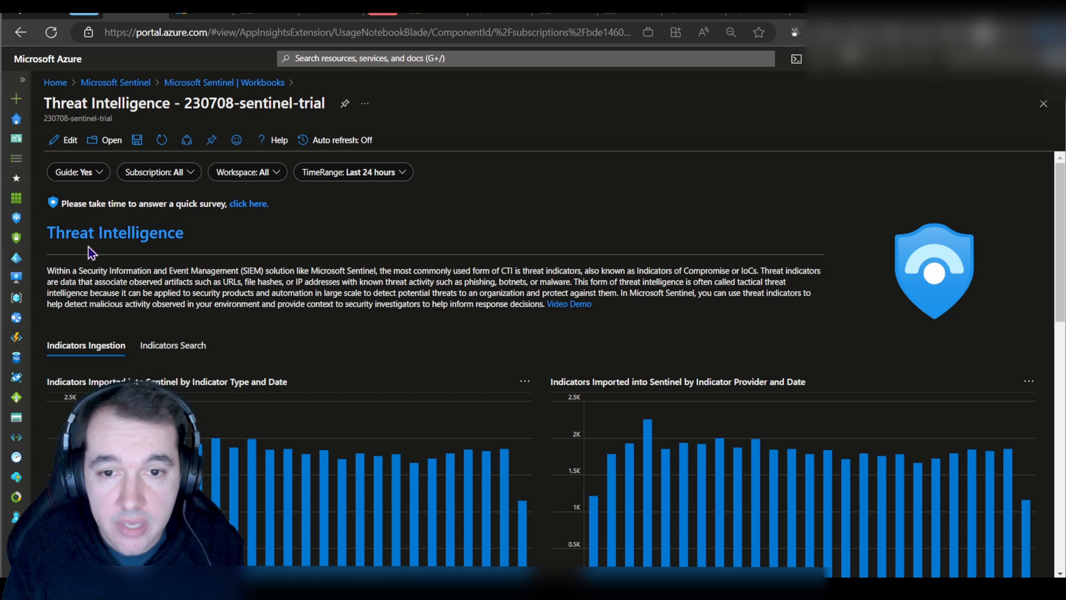
- Switch the saved Threat Intelligence workbook to edit mode and look over its editable sections
{"action": "left_click", "coordinate": [64, 140]}
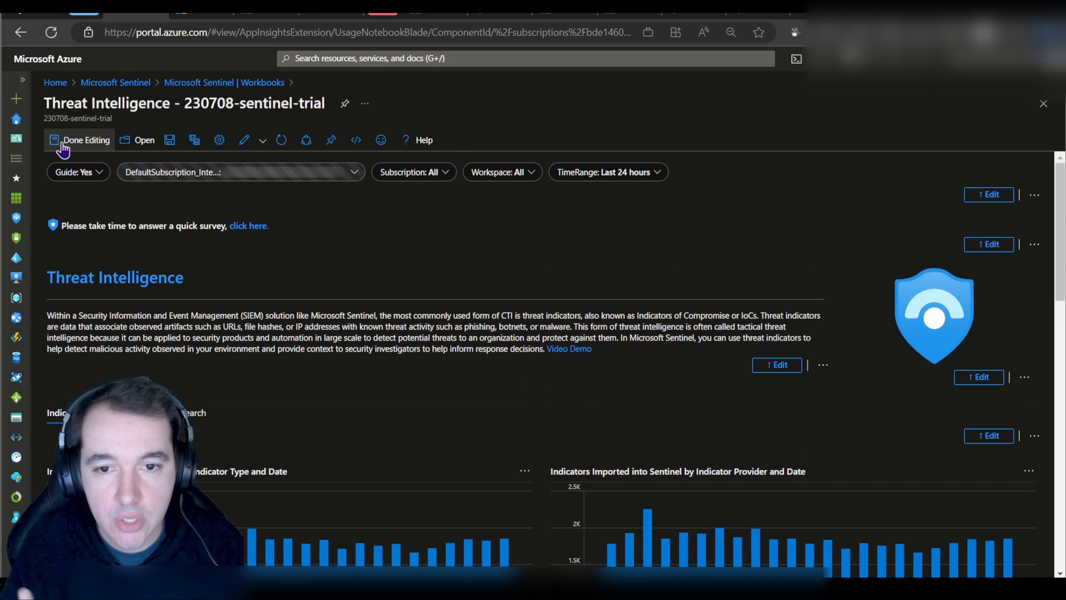
{"action": "scroll", "coordinate": [439, 284], "scroll_direction": "down", "scroll_amount": 3}
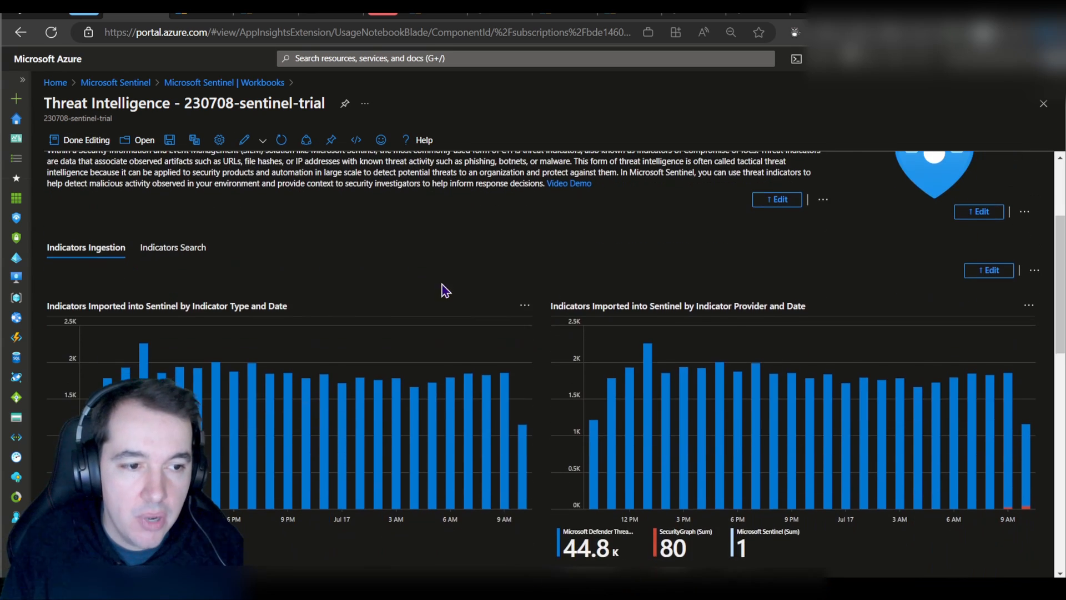
{"action": "scroll", "coordinate": [611, 285], "scroll_direction": "up", "scroll_amount": 3}
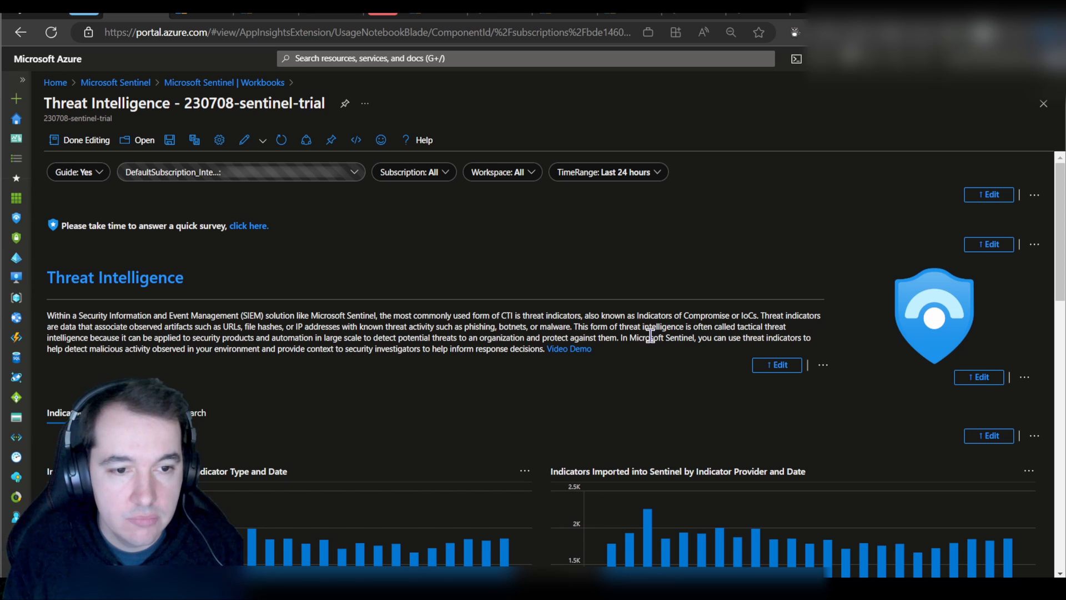
{"action": "scroll", "coordinate": [577, 314], "scroll_direction": "down", "scroll_amount": 2}
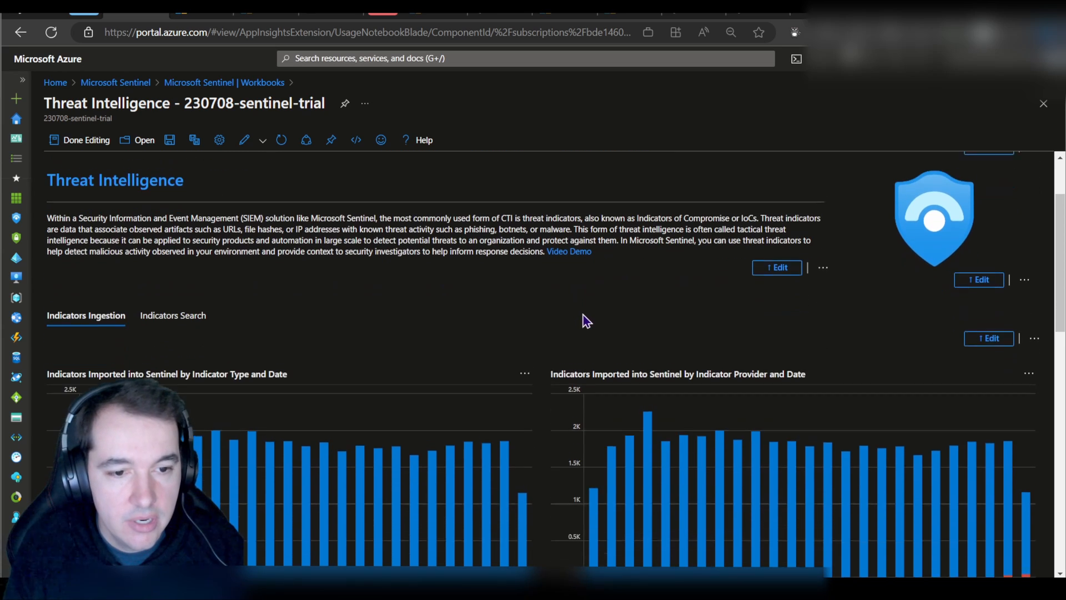
{"action": "scroll", "coordinate": [560, 336], "scroll_direction": "down", "scroll_amount": 3}
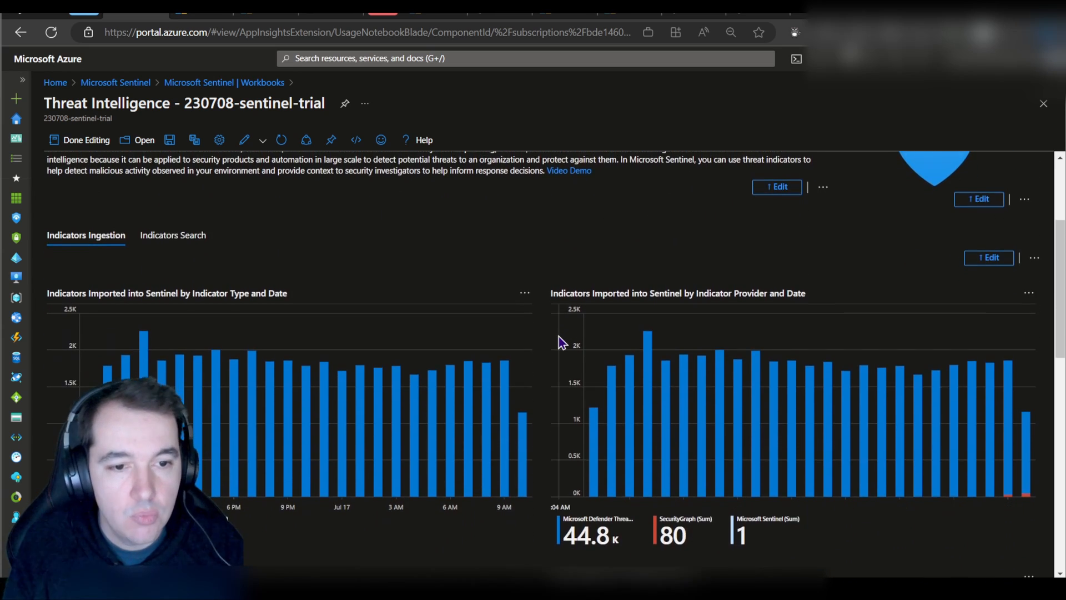
- Add a query item at the workbook's end with "ThreatIntelligenceIndicator | summarize count() by ThreatType" and run it
{"action": "scroll", "coordinate": [551, 347], "scroll_direction": "down", "scroll_amount": 10}
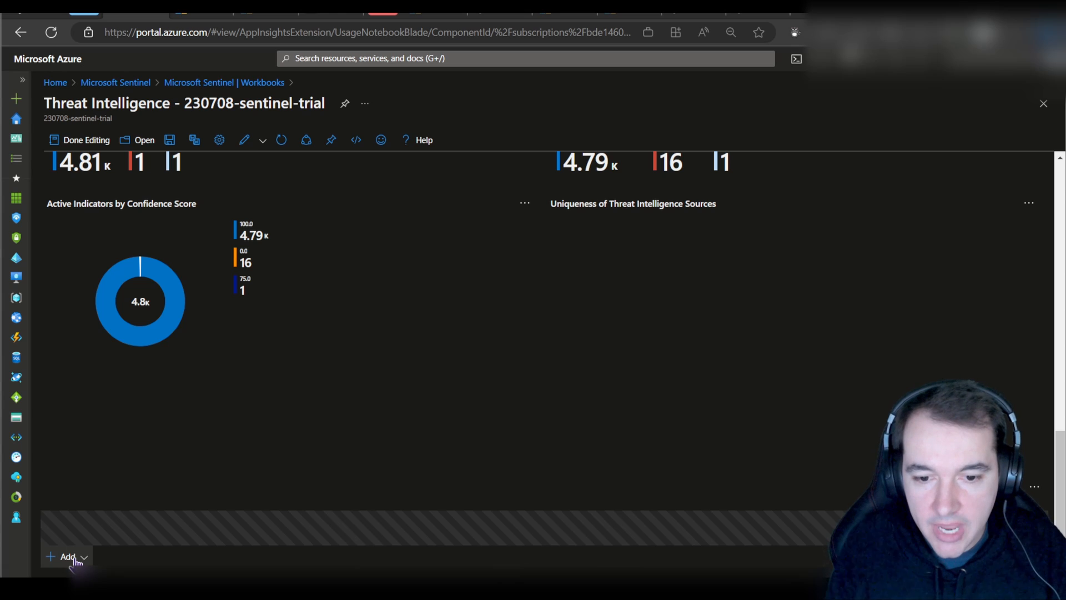
{"action": "left_click", "coordinate": [74, 557]}
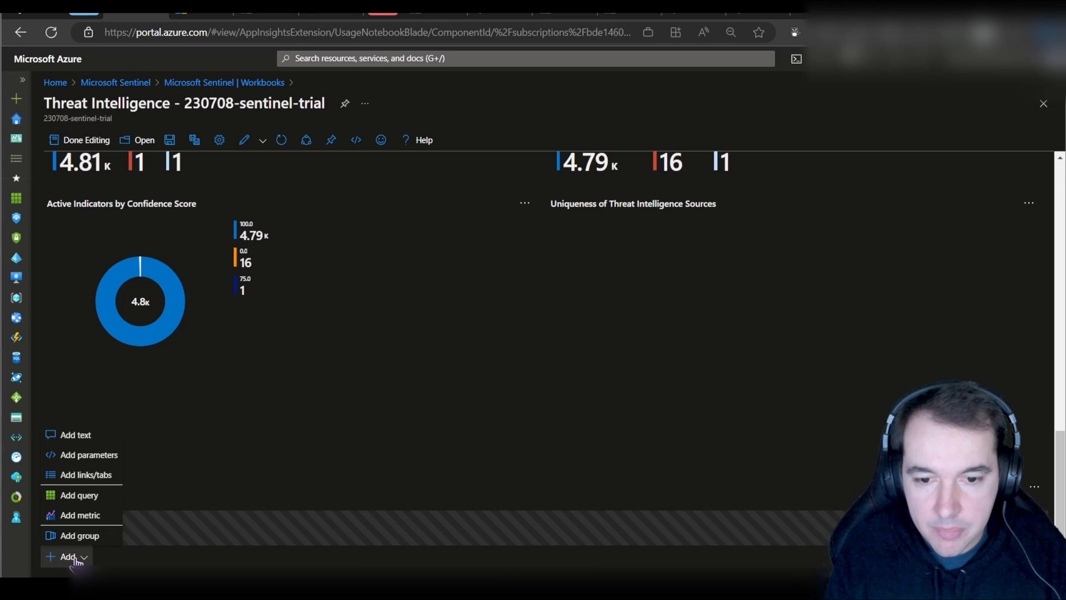
{"action": "left_click", "coordinate": [80, 496]}
{"action": "left_click", "coordinate": [142, 416]}
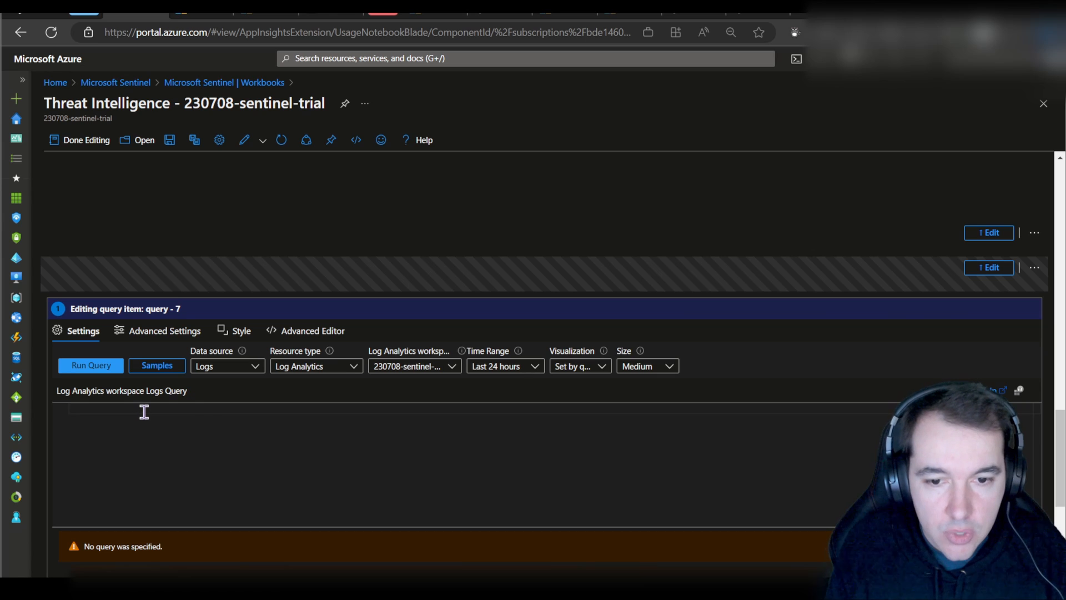
{"action": "type", "text": "ThreatIntelligenceIndicator | summarize count() by ThreatType"}
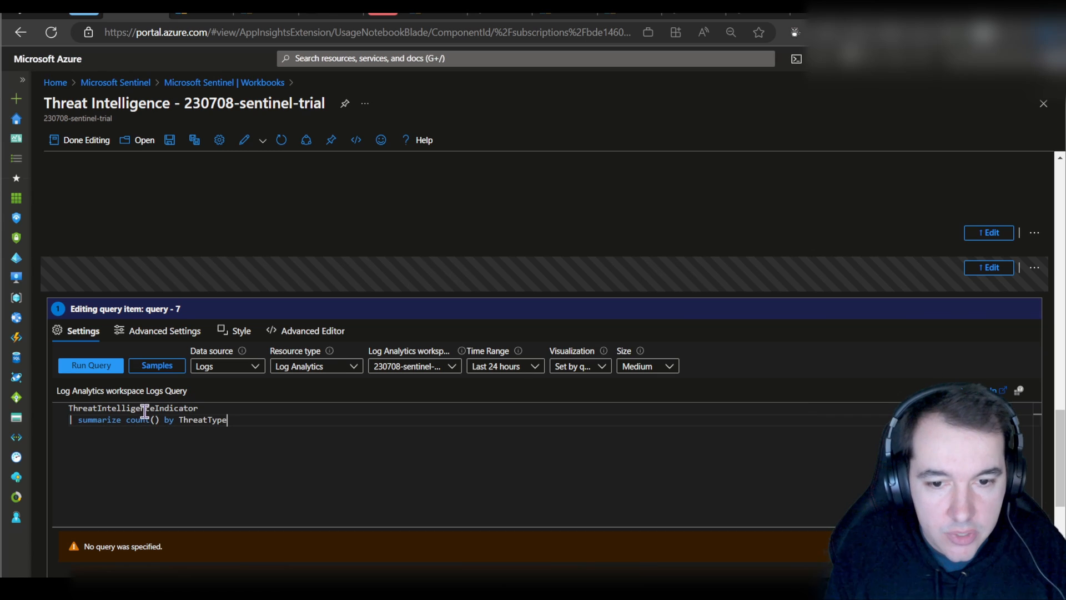
{"action": "left_click", "coordinate": [90, 370]}
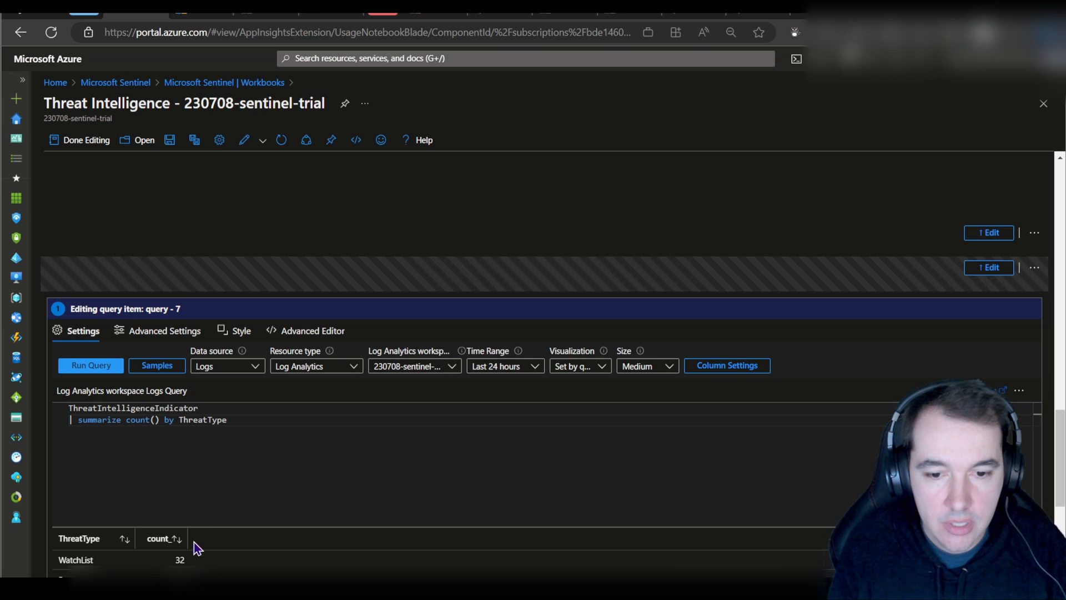
{"action": "scroll", "coordinate": [228, 528], "scroll_direction": "down", "scroll_amount": 2}
{"action": "scroll", "coordinate": [255, 360], "scroll_direction": "down", "scroll_amount": 2}
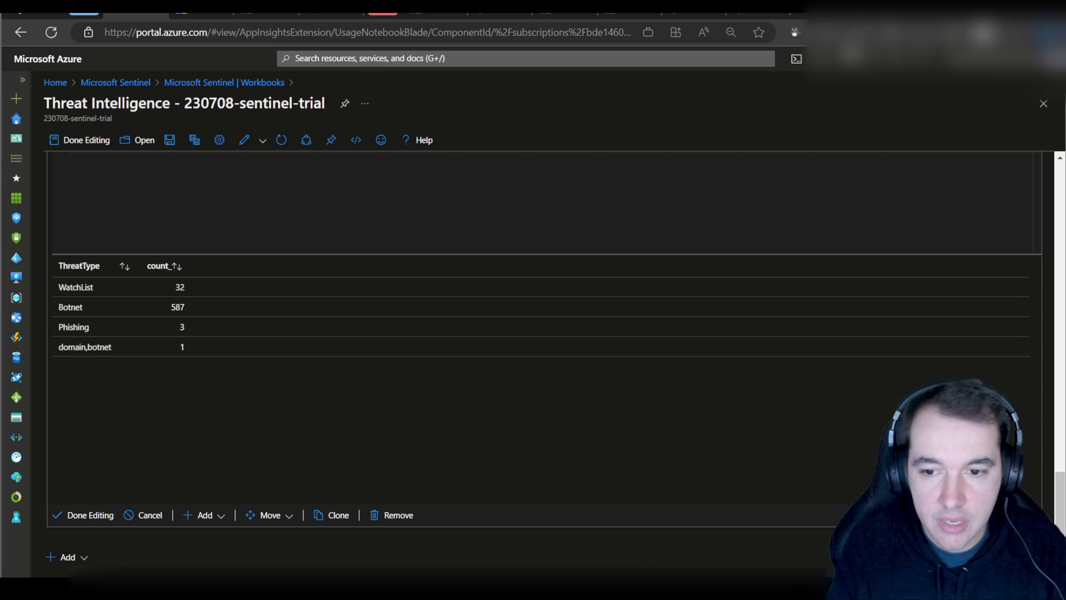
- Set the new threat type query's visualization to Bar chart and check the resulting chart
{"action": "scroll", "coordinate": [434, 438], "scroll_direction": "up", "scroll_amount": 4}
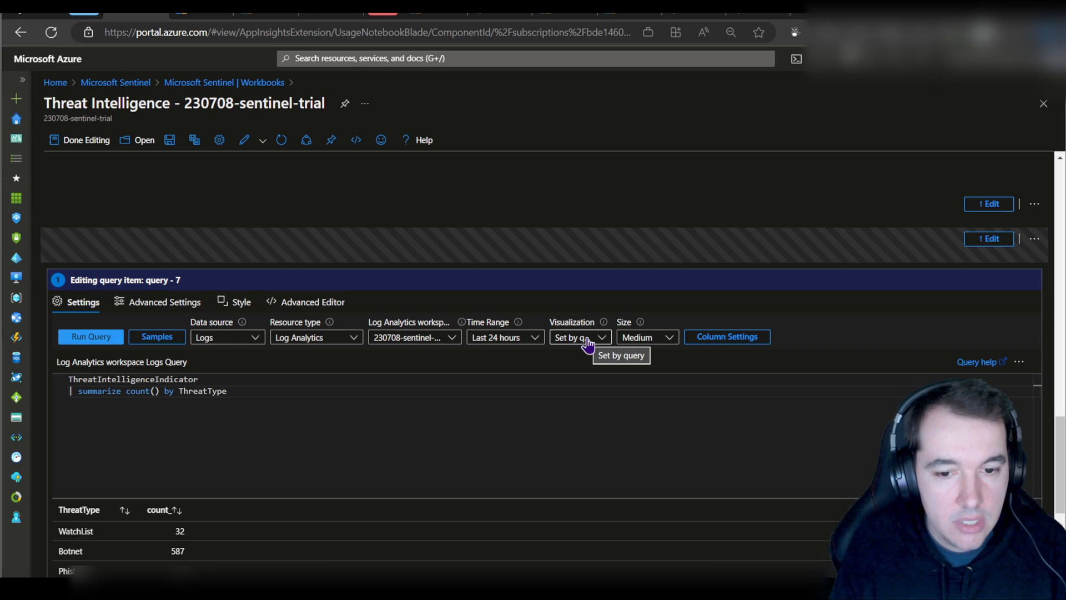
{"action": "left_click", "coordinate": [588, 345]}
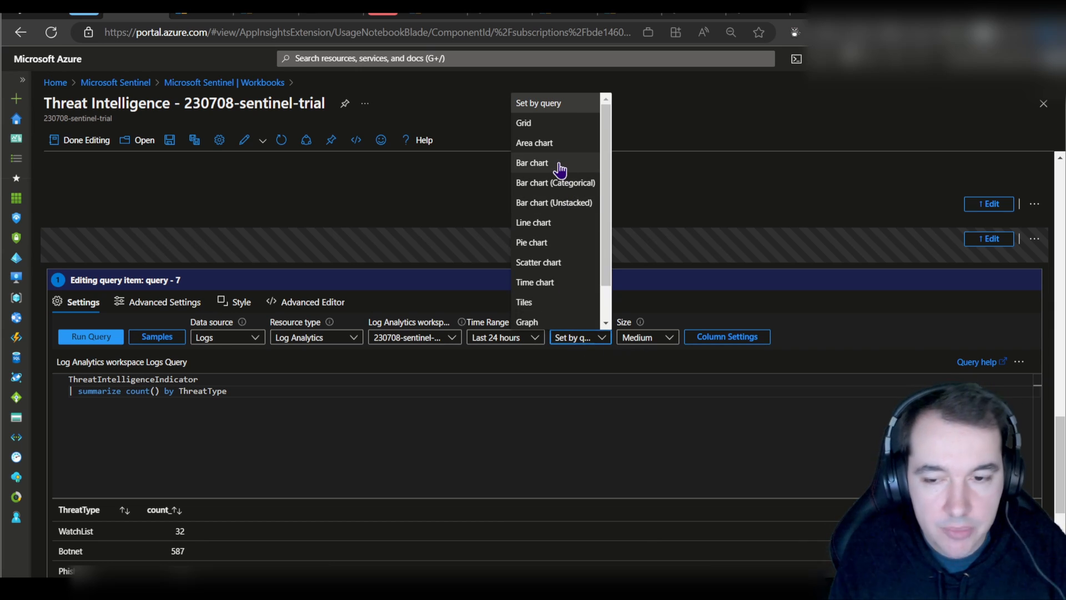
{"action": "left_click", "coordinate": [580, 340]}
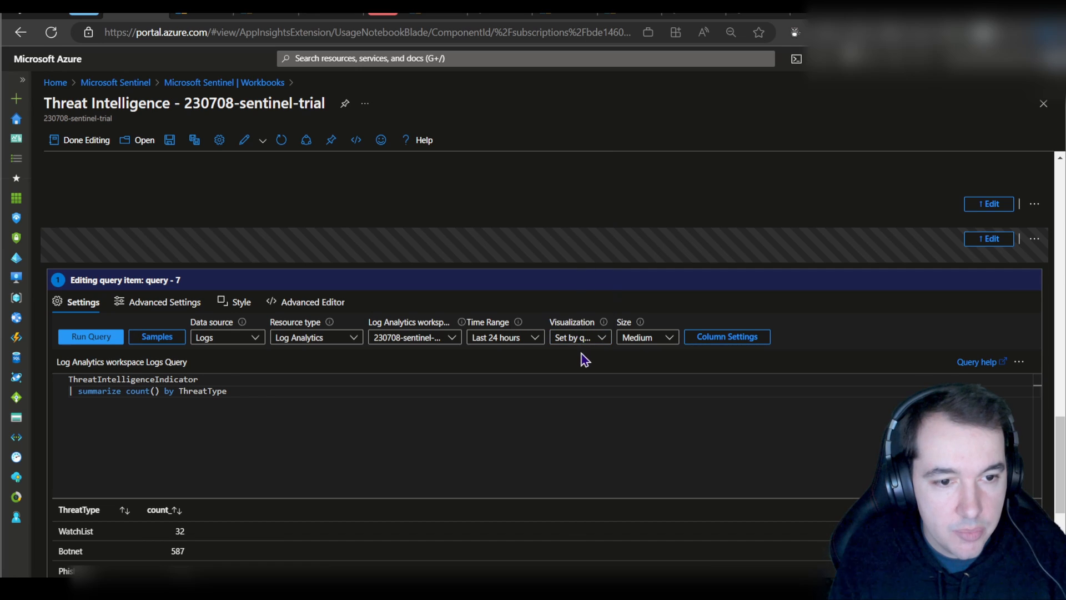
{"action": "left_click", "coordinate": [584, 337]}
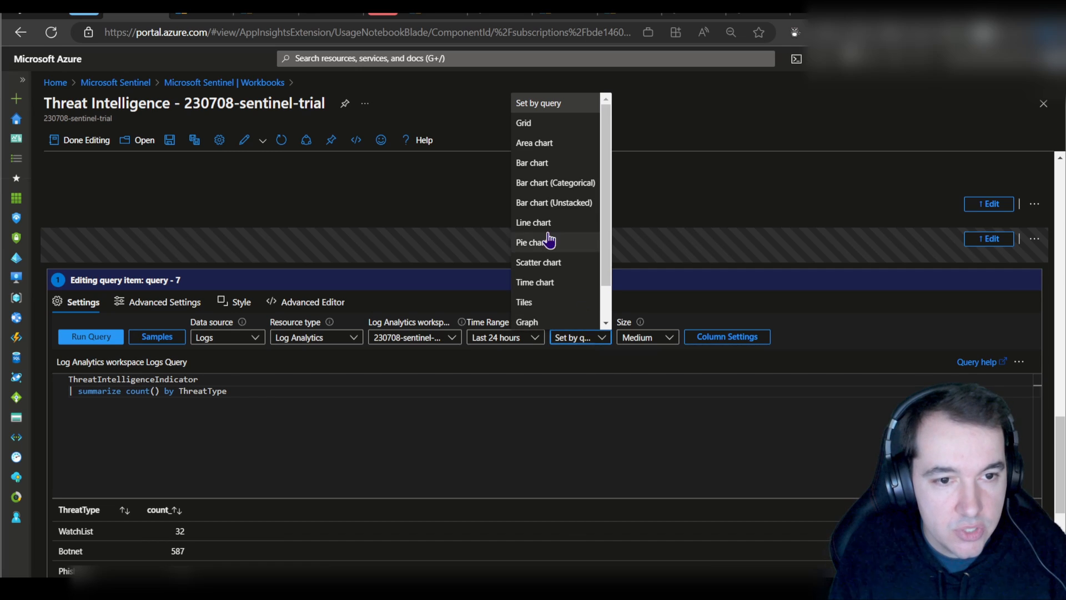
{"action": "left_click", "coordinate": [546, 166]}
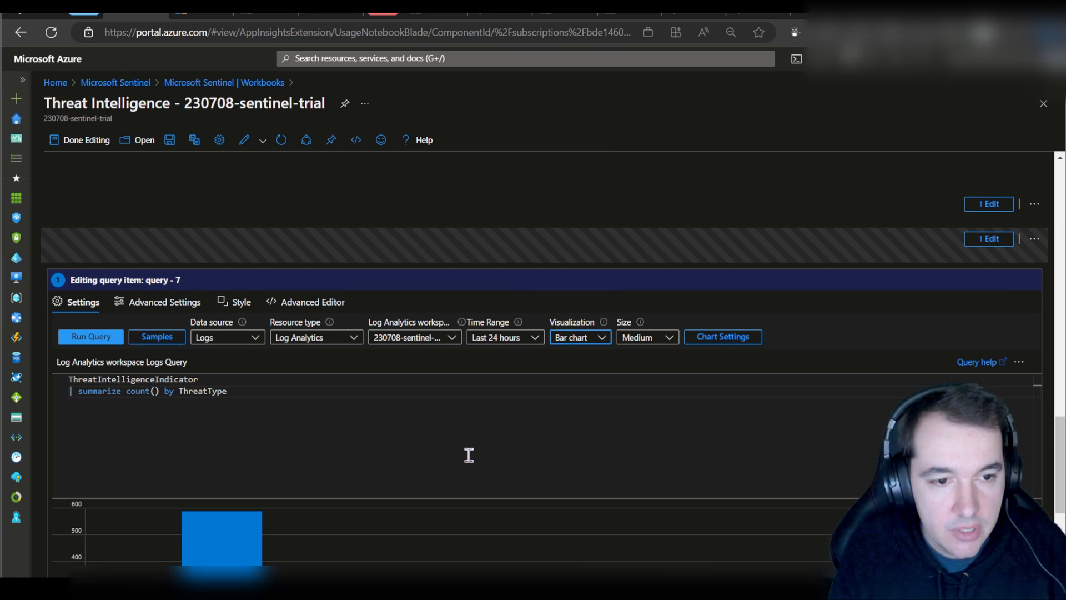
{"action": "scroll", "coordinate": [291, 550], "scroll_direction": "down", "scroll_amount": 4}
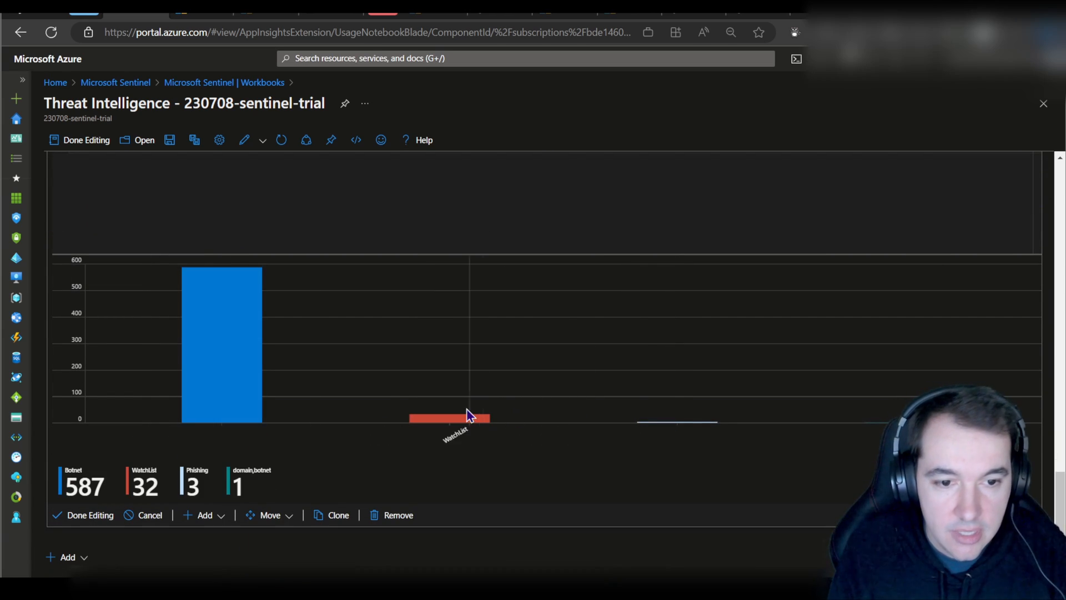
{"action": "scroll", "coordinate": [242, 368], "scroll_direction": "up", "scroll_amount": 1}
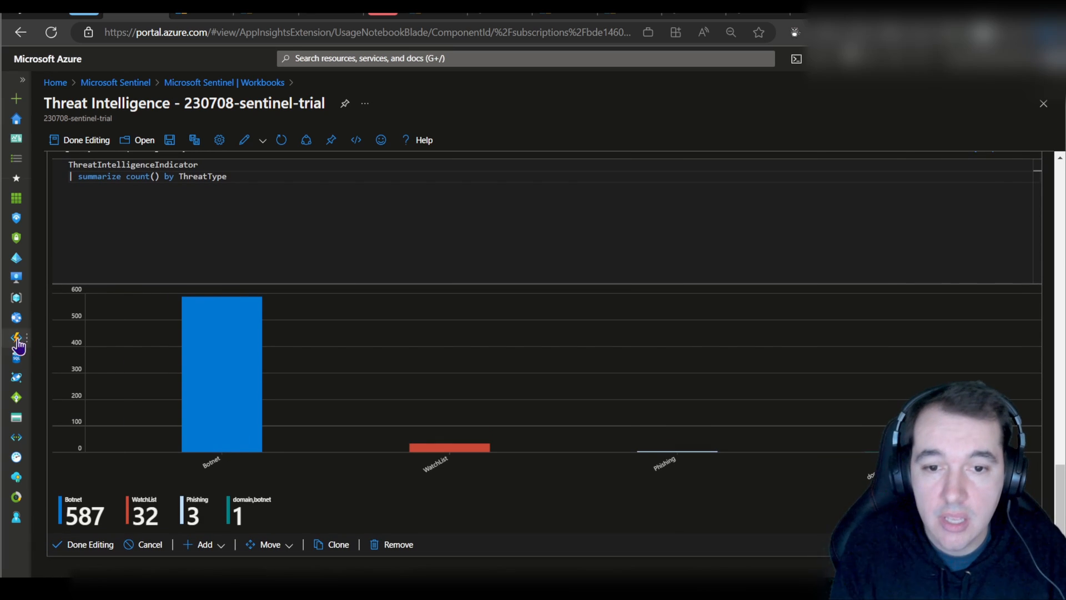
- Finish editing the query item and the workbook, and review the finished workbook with the added chart
{"action": "left_click", "coordinate": [82, 547]}
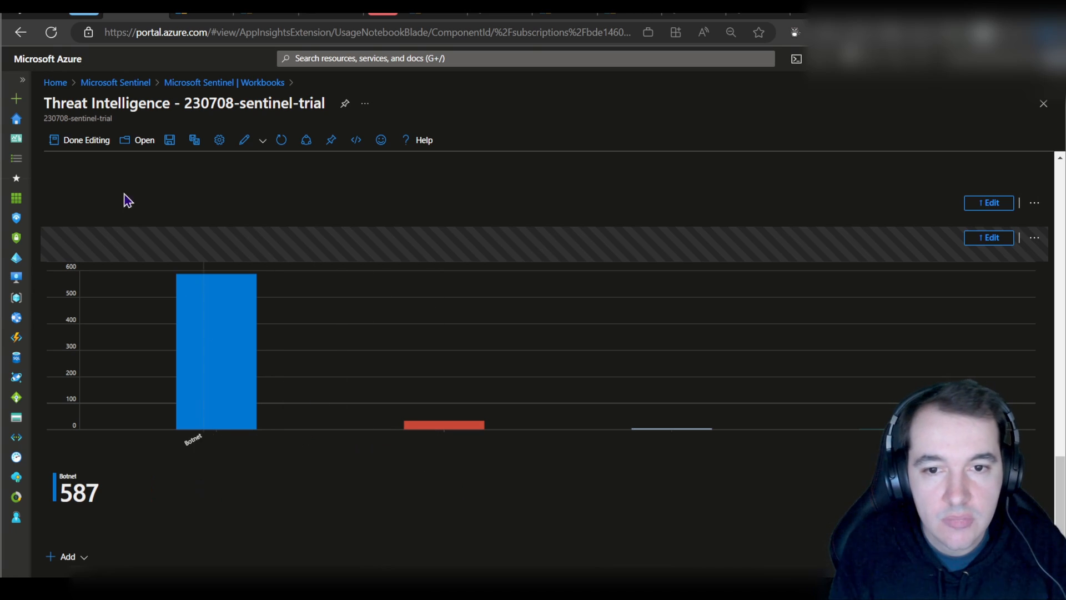
{"action": "left_click", "coordinate": [72, 142]}
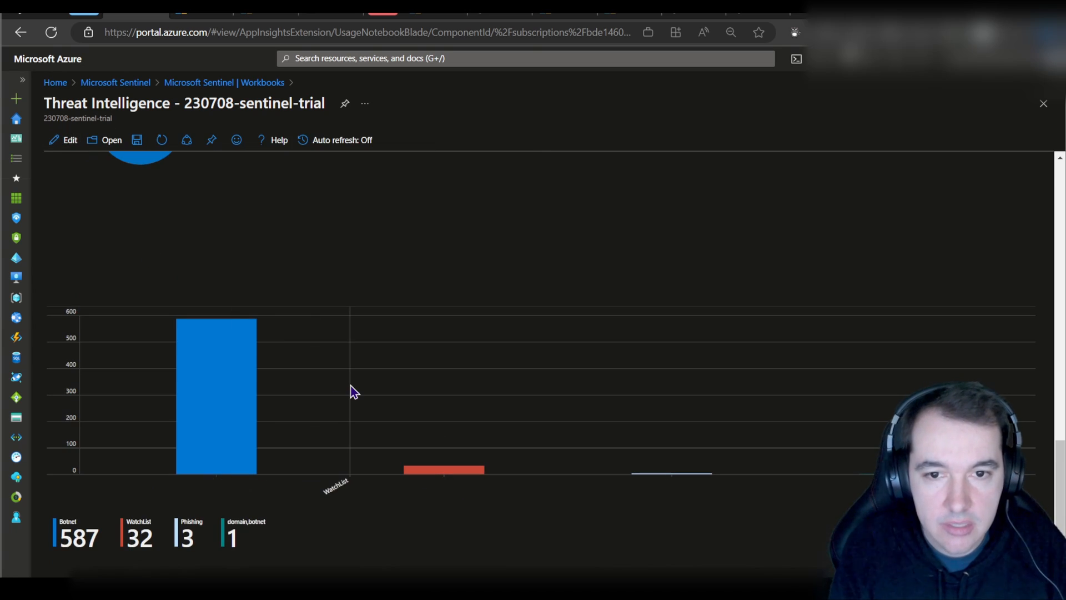
{"action": "scroll", "coordinate": [353, 392], "scroll_direction": "up", "scroll_amount": 15}
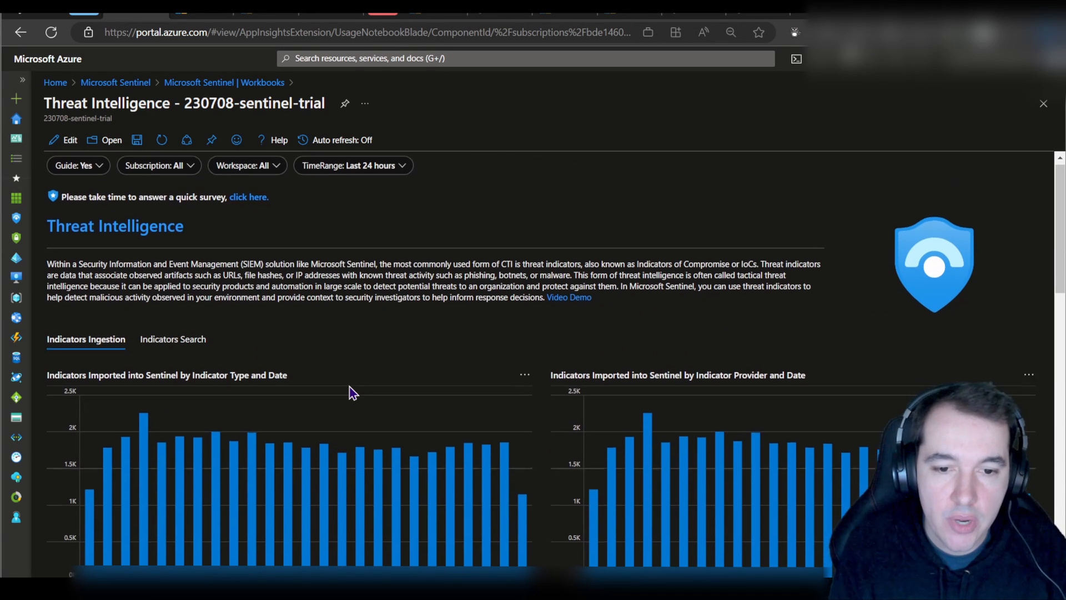
{"action": "scroll", "coordinate": [353, 391], "scroll_direction": "down", "scroll_amount": 15}
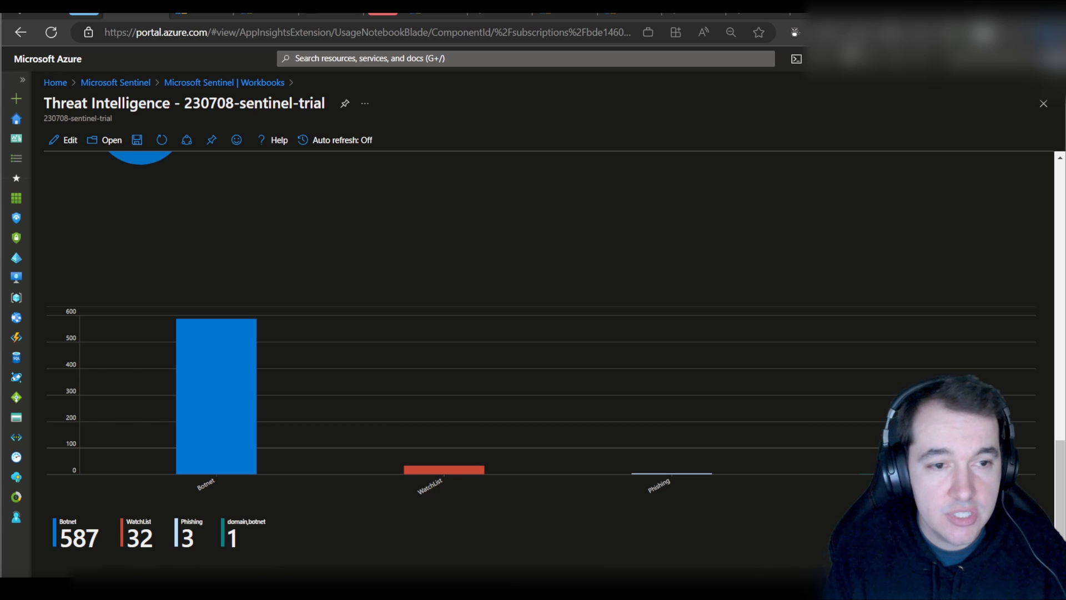